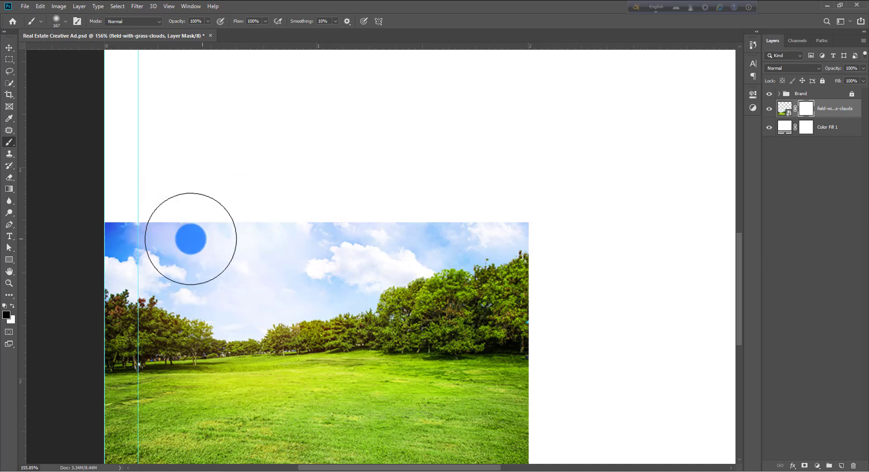
Mask out the sky above the trees in the field photo with soft brush strokes and duplicate the layer
mouse_move(190, 238)
mouse_down()
mouse_move(511, 209)
mouse_move(425, 240)
mouse_up()
mouse_move(295, 245)
mouse_down()
mouse_move(266, 215)
mouse_move(324, 251)
mouse_up()
key(ctrl+j)
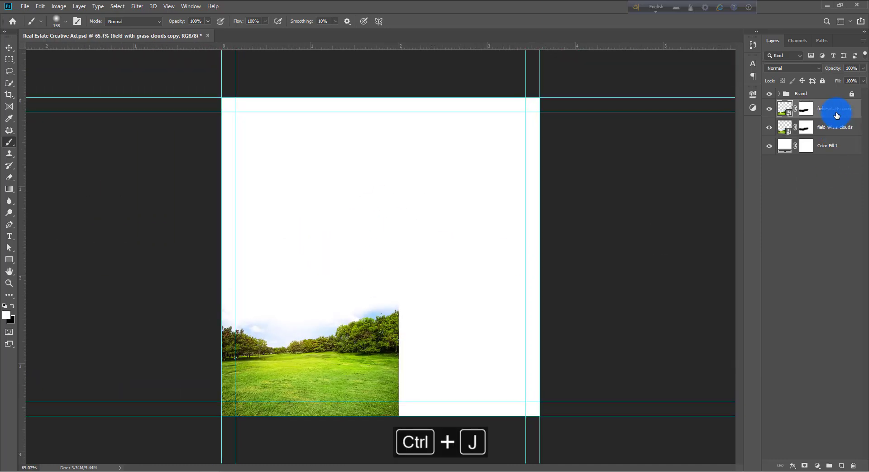
Flip the field copy horizontally and shift it sideways to fill the empty right half of the canvas
key(ctrl+t)
right_click(312, 328)
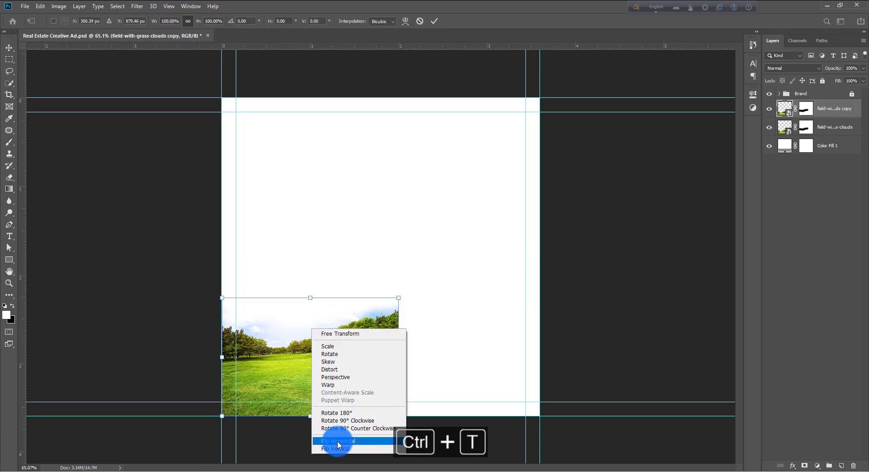
click(338, 441)
drag(338, 359, 479, 355)
key(Return)
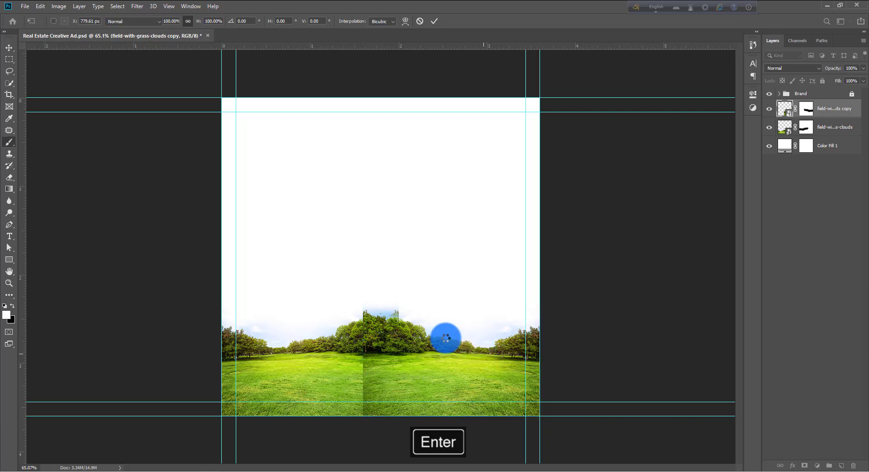
Paint on the layer masks of both field layers to blend the central seam across the trees and grass
scroll(429, 345, up, 3)
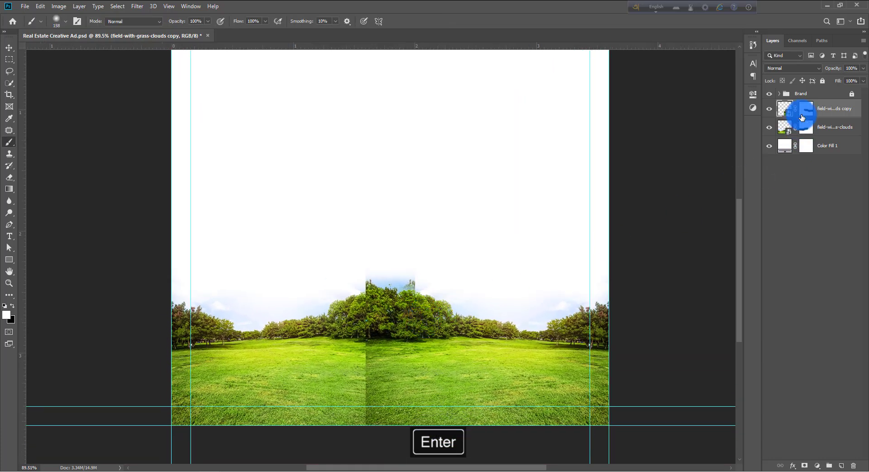
mouse_move(362, 279)
mouse_down()
mouse_move(342, 324)
mouse_move(381, 272)
mouse_up()
mouse_move(363, 356)
mouse_down()
mouse_move(382, 374)
mouse_move(381, 385)
mouse_up()
click(806, 128)
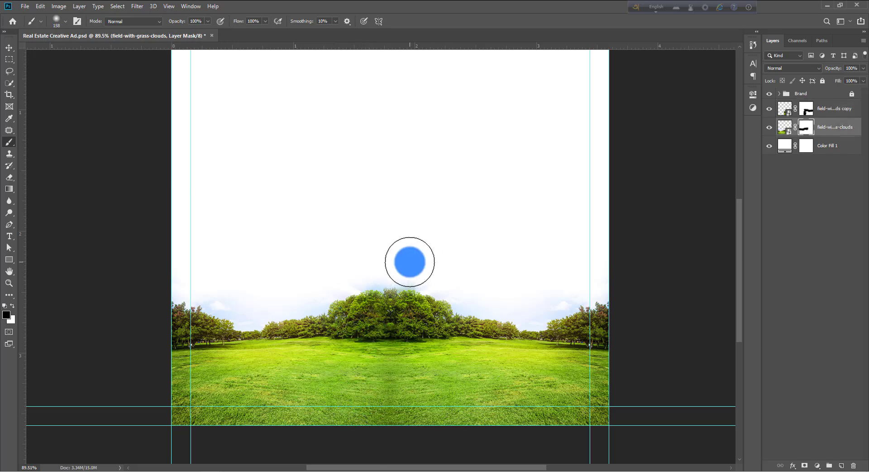
drag(410, 260, 423, 267)
Transform the field copy by extending its left edge further across the central trees
scroll(421, 272, down, 3)
click(785, 109)
key(ctrl+t)
drag(363, 364, 329, 364)
key(Return)
Retouch the masks of both field layers around the central tree clump and undo the last stroke
click(807, 109)
scroll(402, 302, up, 2)
click(807, 127)
key(ctrl+z)
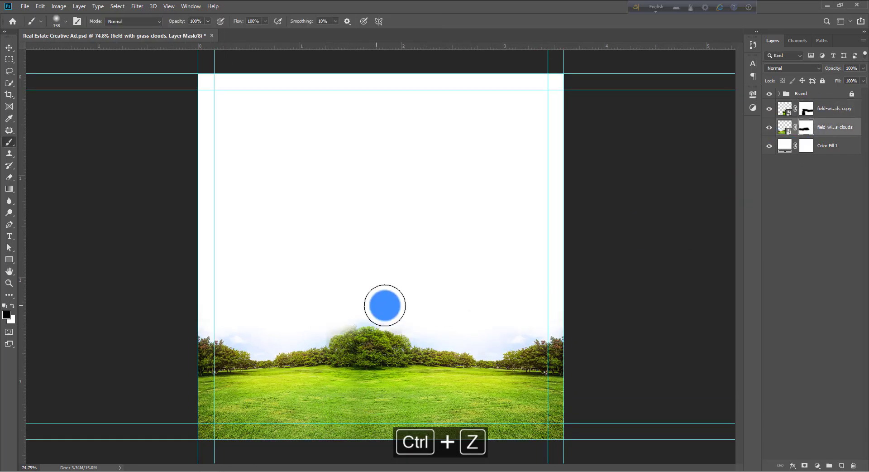
Group the two field layers with Color Fill 1 and name the group BG
shift+click(828, 130)
shift+click(829, 146)
key(ctrl+g)
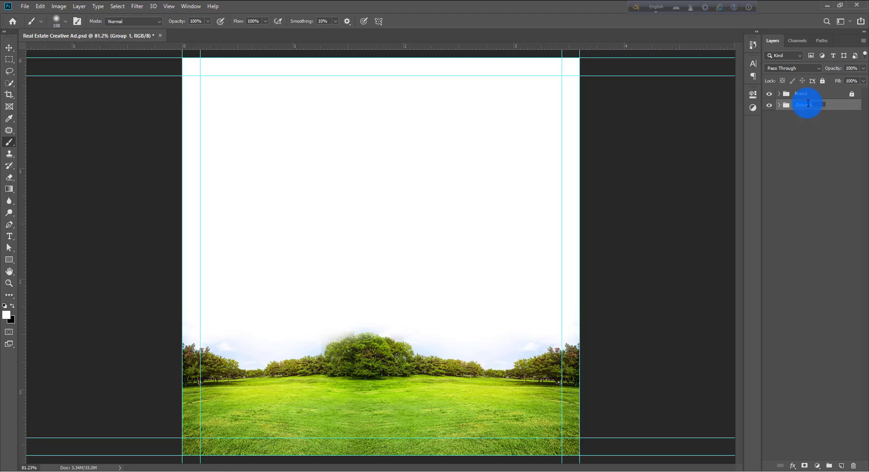
key(Return)
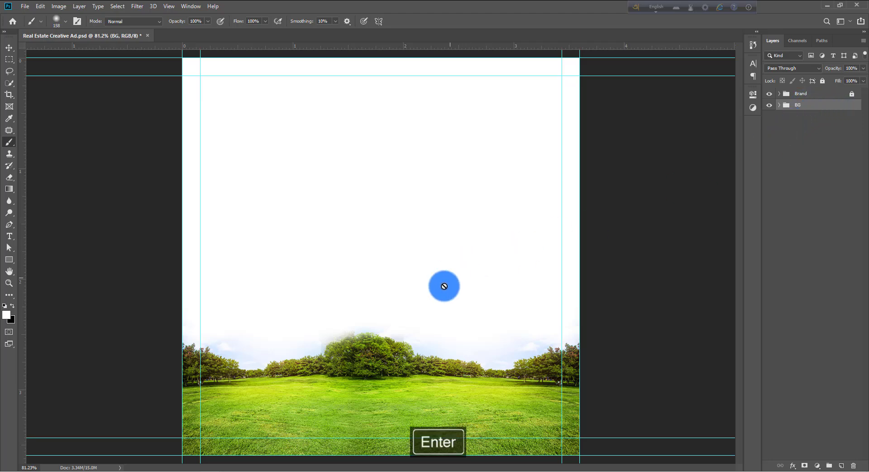
Place the Sky image and enlarge it to cover the canvas from the upper edge down to the grass
click(24, 5)
click(44, 177)
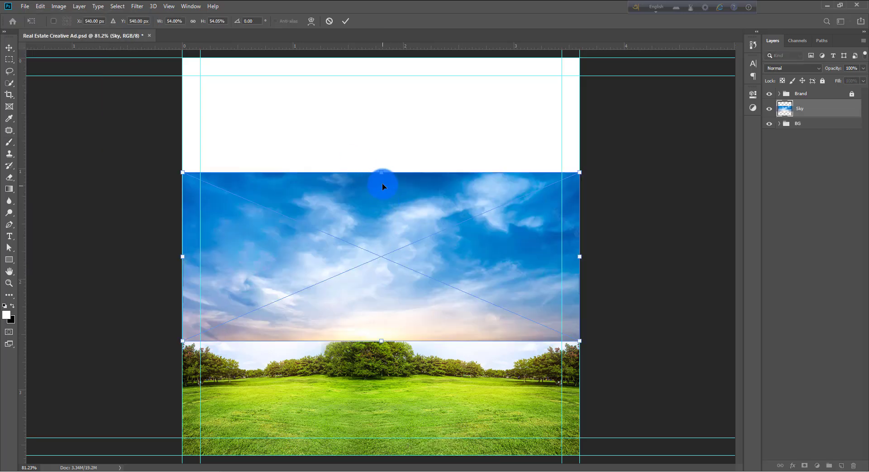
drag(382, 171, 395, 58)
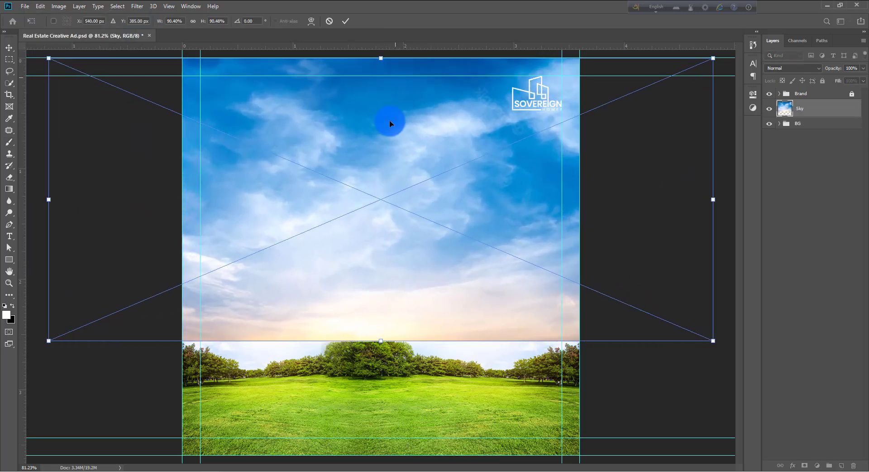
drag(377, 344, 377, 409)
key(ctrl+space)
drag(388, 378, 380, 376)
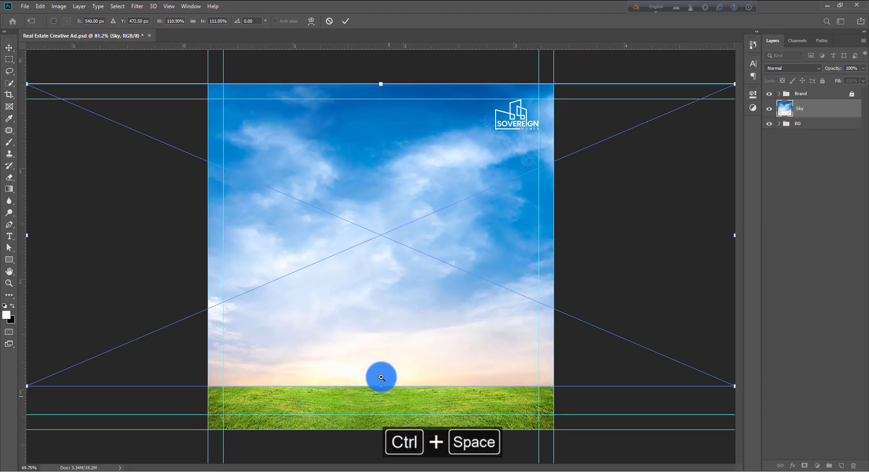
key(Return)
Move the Sky layer into the BG group above Color Fill 1 and shift the sky right to the canvas's left edge
click(780, 123)
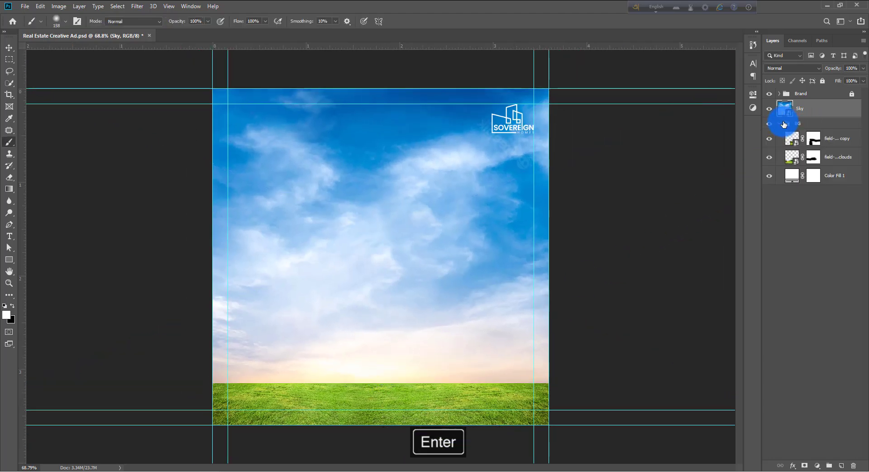
drag(823, 115, 817, 166)
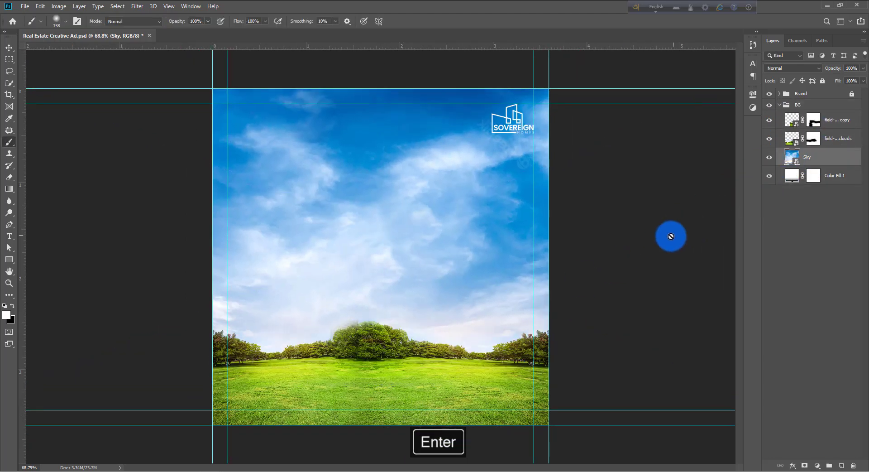
key(v)
mouse_move(378, 262)
mouse_down()
mouse_move(569, 260)
mouse_move(545, 260)
mouse_up()
key(ctrl+t)
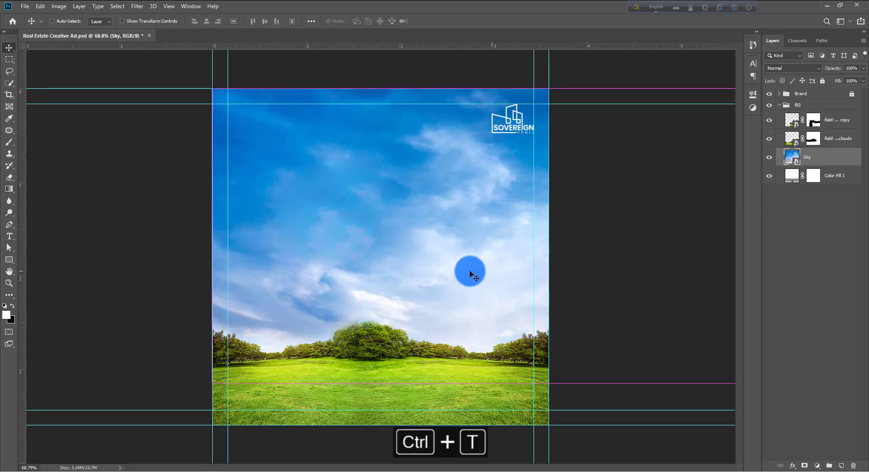
mouse_move(439, 249)
mouse_down()
mouse_move(450, 250)
mouse_move(440, 252)
mouse_up()
key(Return)
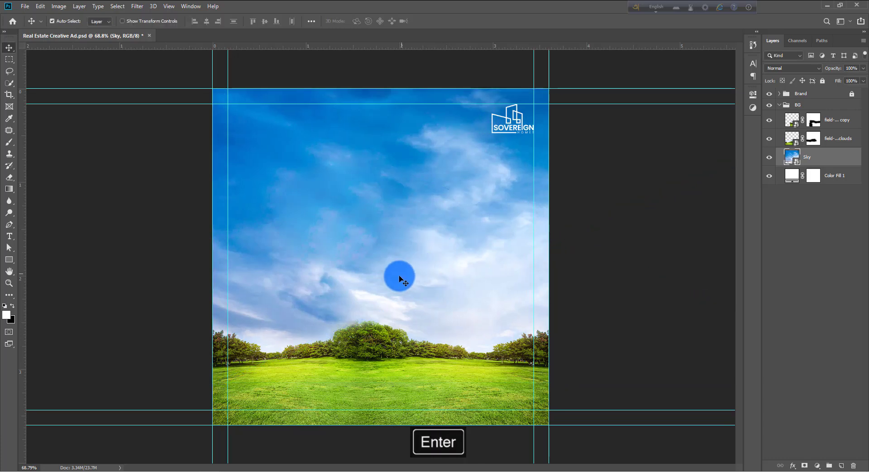
drag(385, 275, 394, 283)
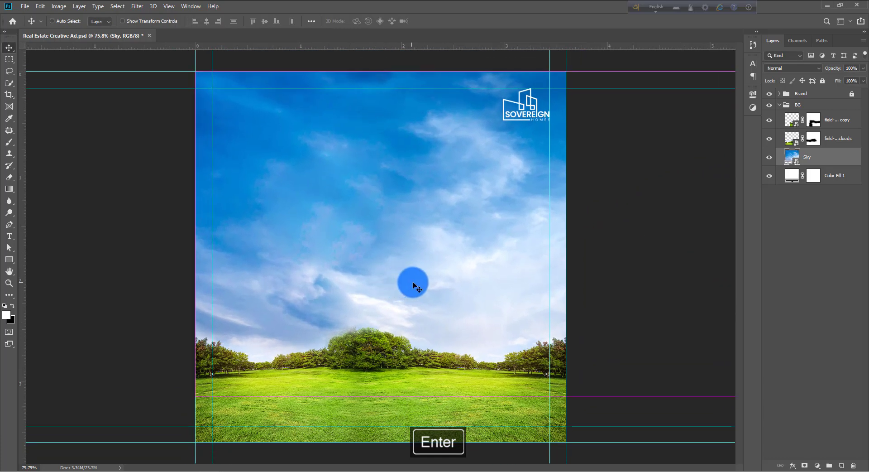
Hide the guides and save the document
key(ctrl+h)
key(ctrl+s)
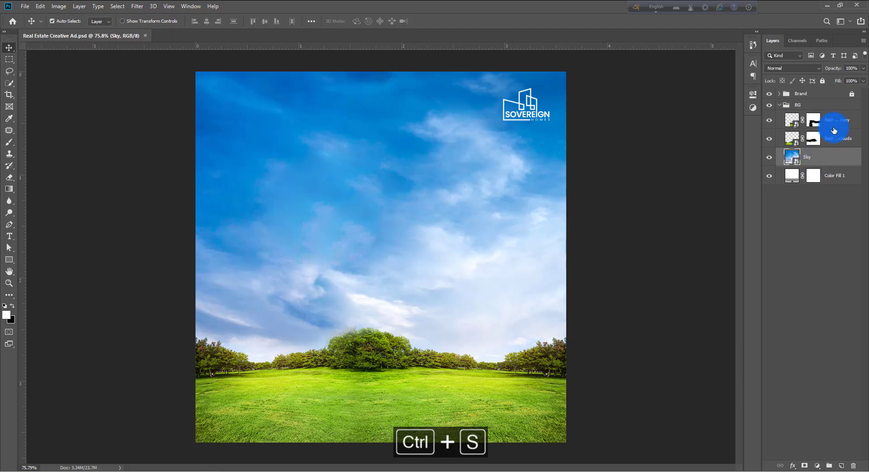
Place the open gift box image above the collapsed BG group and move it straight down onto the grass
click(781, 106)
click(815, 106)
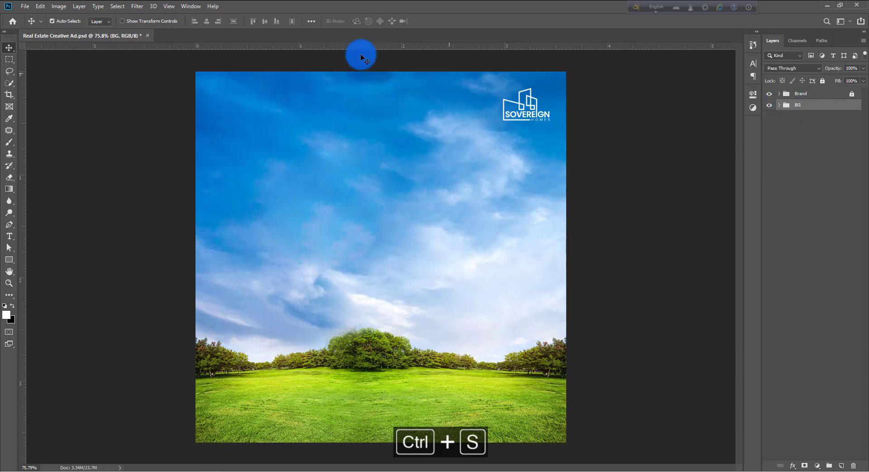
click(34, 6)
click(43, 178)
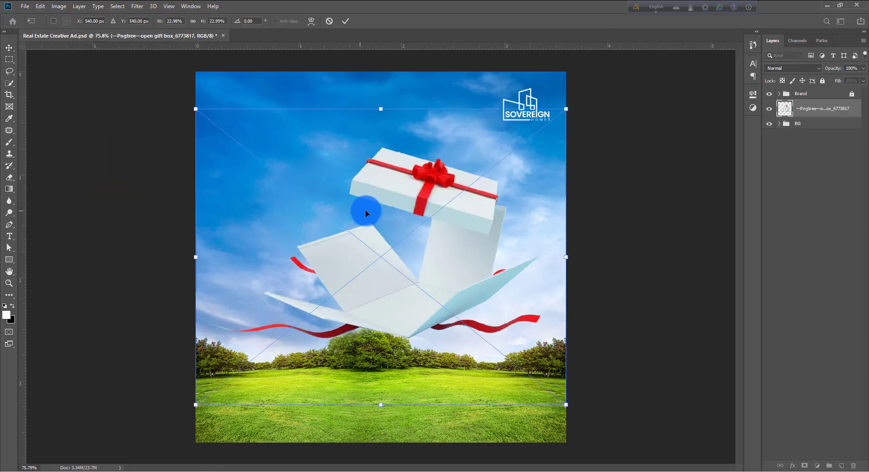
drag(414, 245, 424, 309)
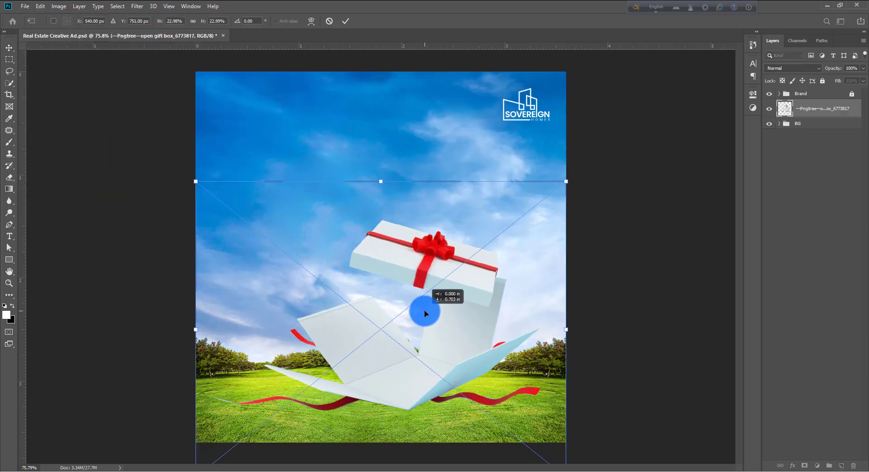
click(346, 20)
Trace a closed path around the gift box lid with the Pen tool in Path mode, following its edge against the rear flap
drag(443, 267, 547, 343)
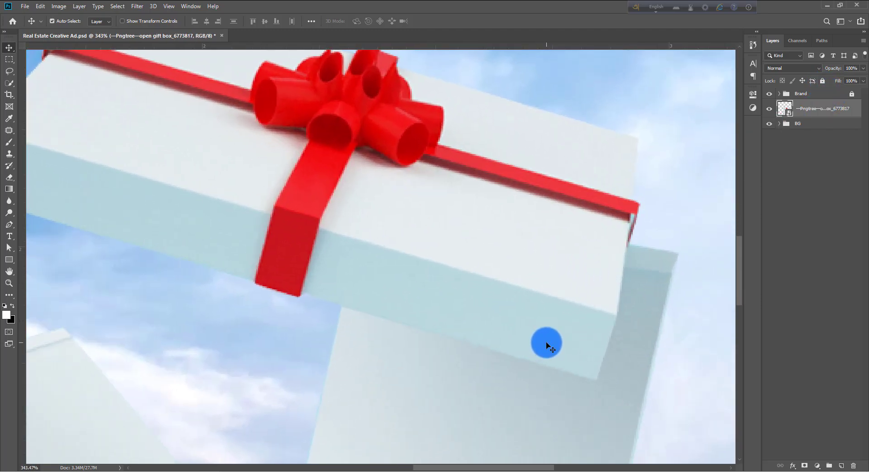
key(p)
scroll(371, 330, up, 3)
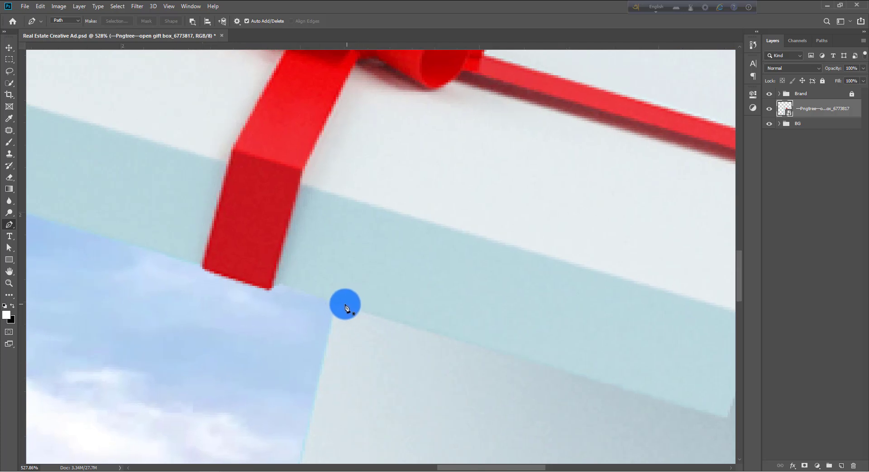
click(68, 20)
click(67, 35)
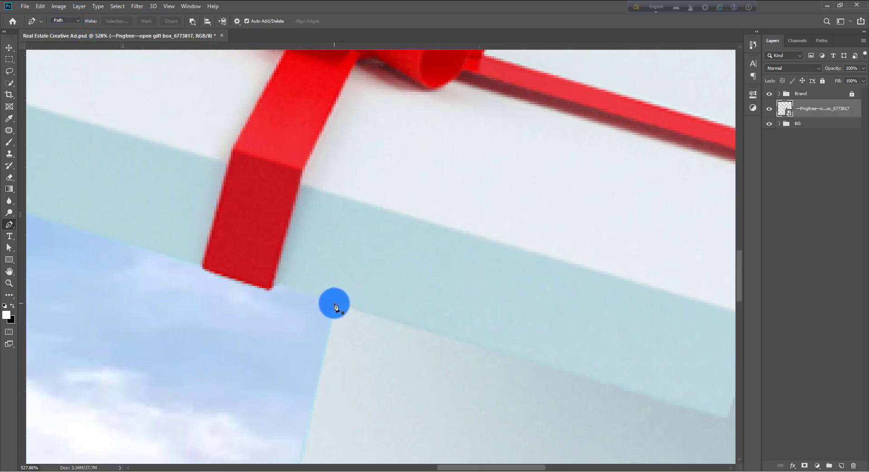
click(334, 304)
drag(398, 297, 388, 293)
click(673, 401)
click(718, 254)
click(595, 234)
click(619, 222)
click(515, 102)
drag(549, 152, 517, 129)
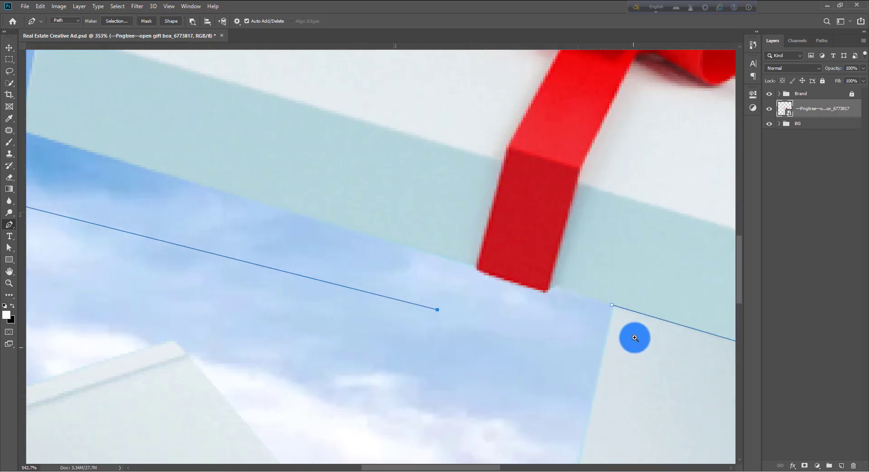
Convert the lid path to a selection, invert it and copy the lid to its own layer
drag(633, 337, 718, 168)
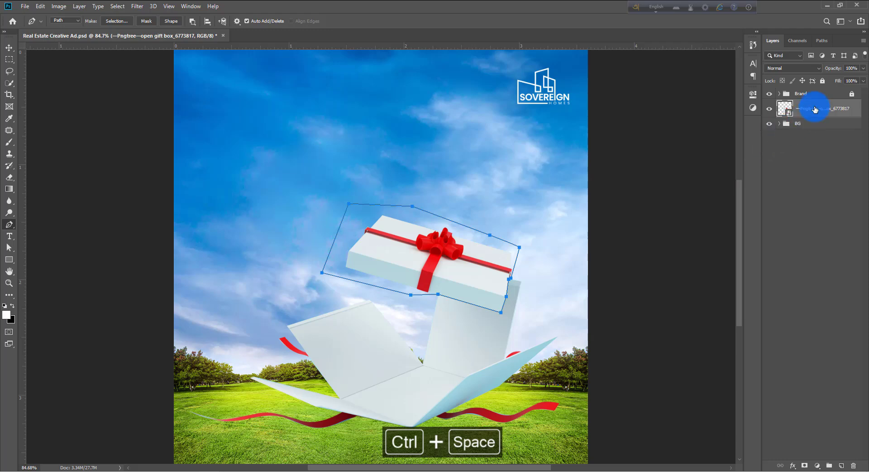
key(ctrl+Return)
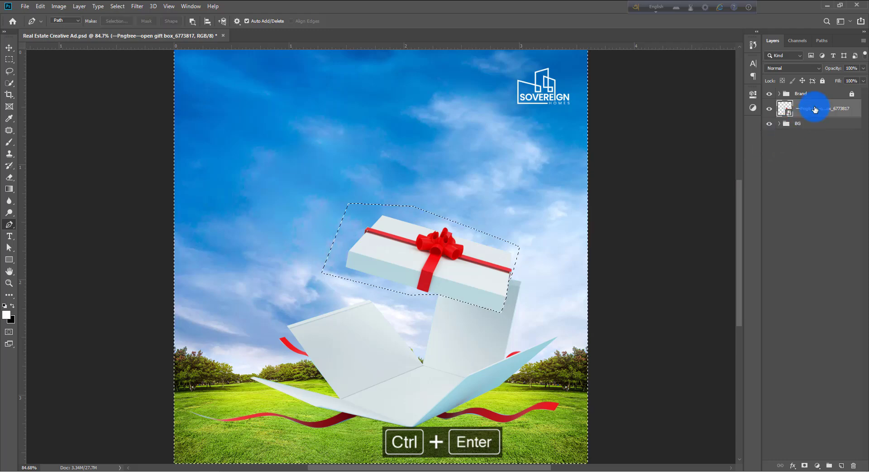
key(ctrl+shift+i)
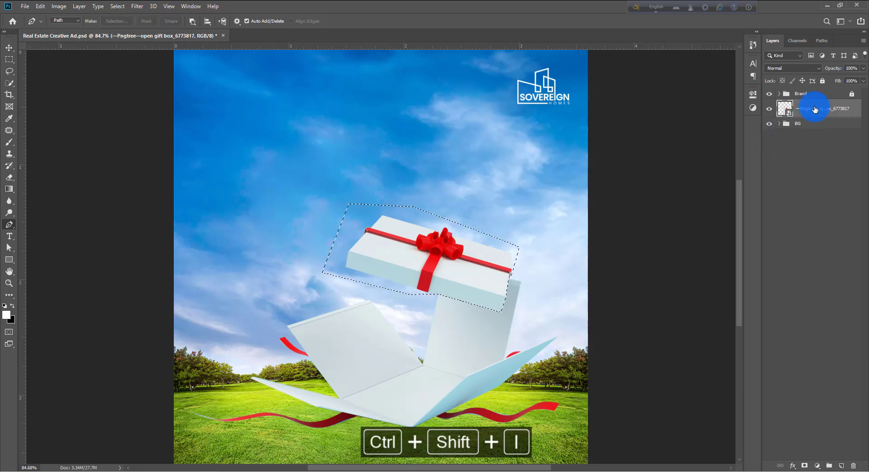
key(ctrl+j)
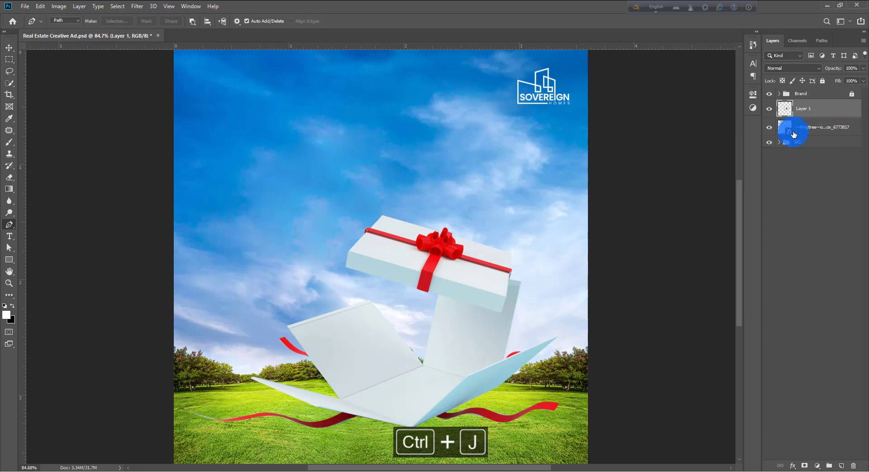
Hide the copied lid layer and select the original gift box layer
click(794, 134)
click(770, 128)
click(770, 128)
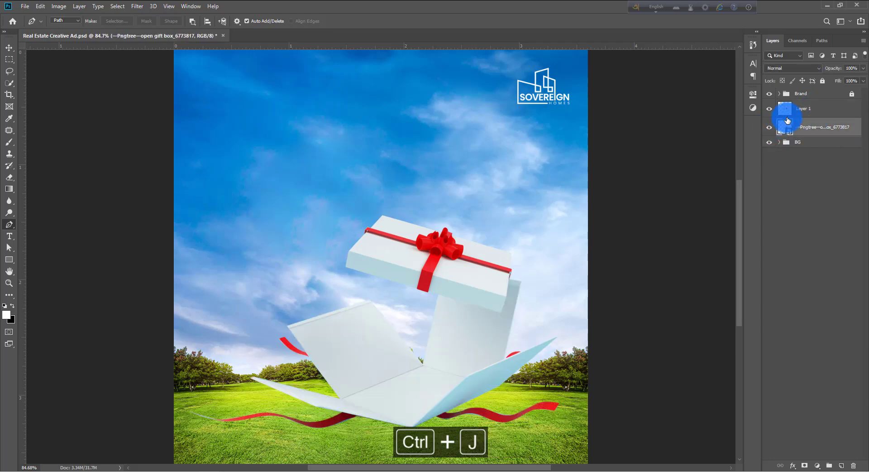
click(763, 113)
click(804, 128)
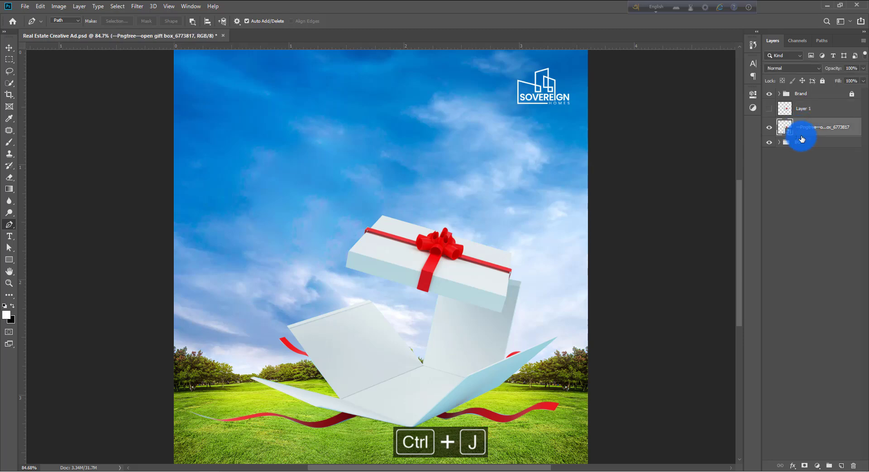
Trace a path around the lid on the original box, running along the rear flap's outline, and convert it to a selection
key(ctrl+space)
drag(490, 293, 553, 271)
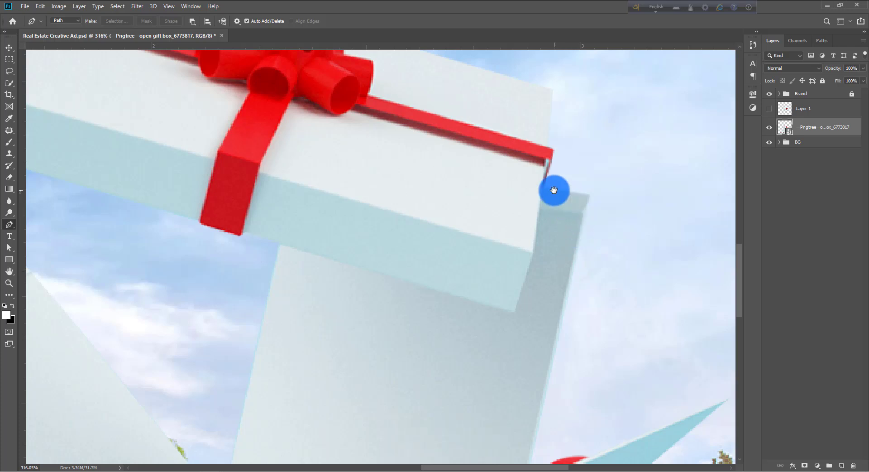
drag(553, 191, 367, 175)
click(596, 198)
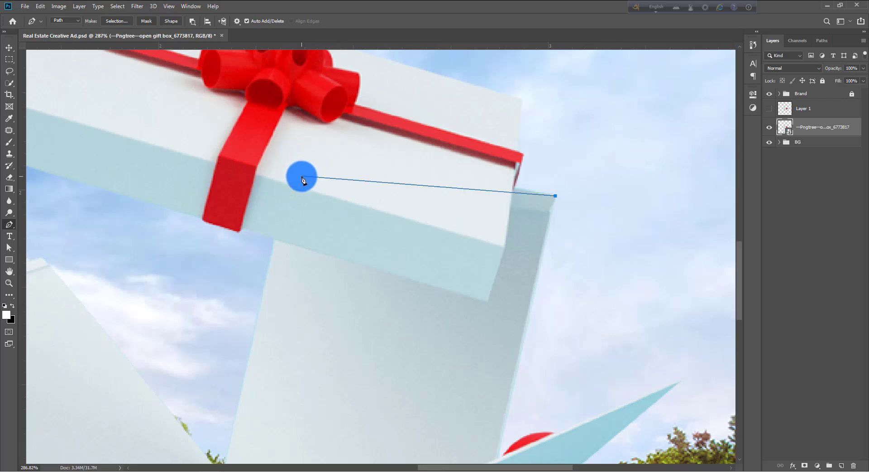
click(290, 162)
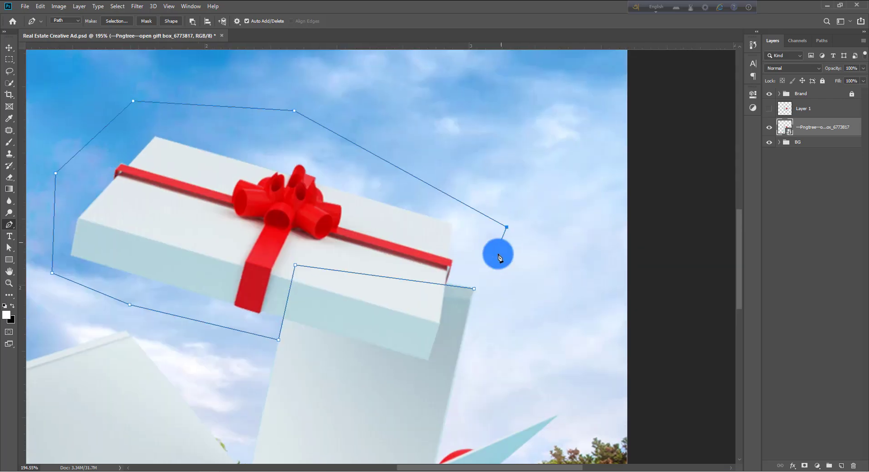
click(474, 289)
key(ctrl+Return)
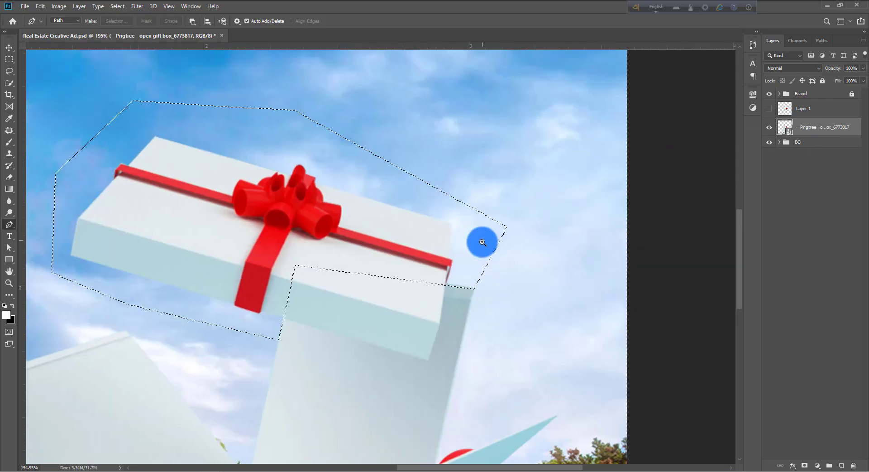
drag(483, 243, 576, 216)
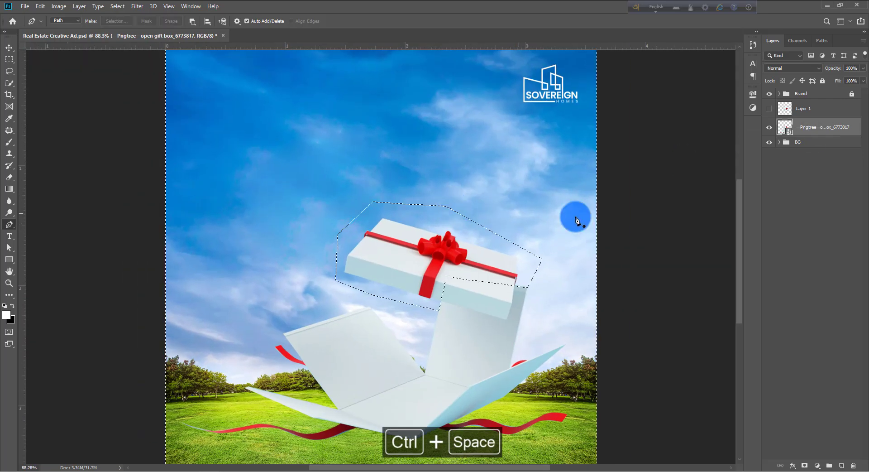
Add a layer mask to the original gift box that hides the selected lid area
alt+click(805, 466)
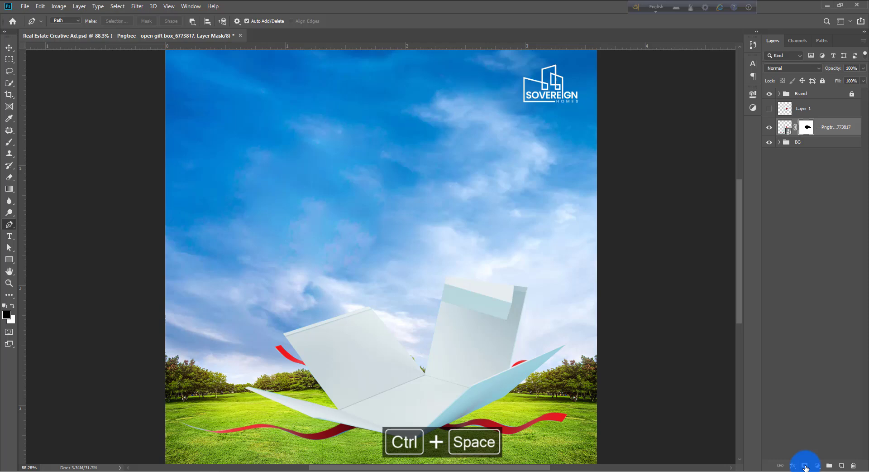
click(9, 48)
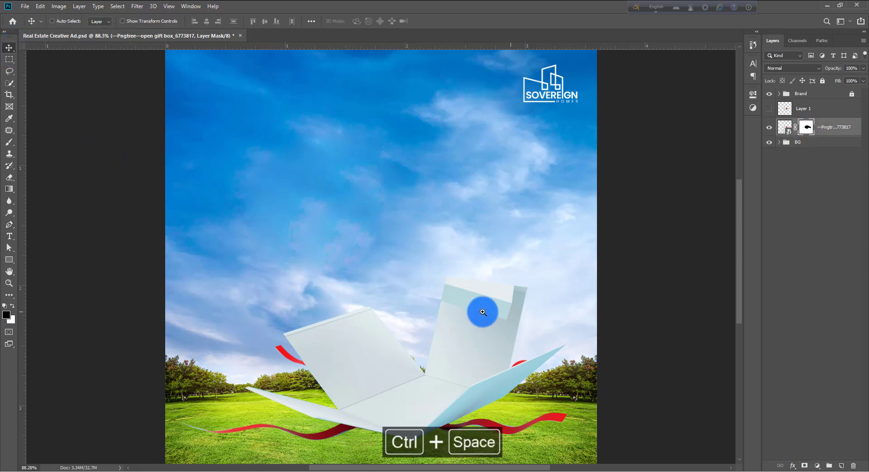
drag(482, 311, 493, 245)
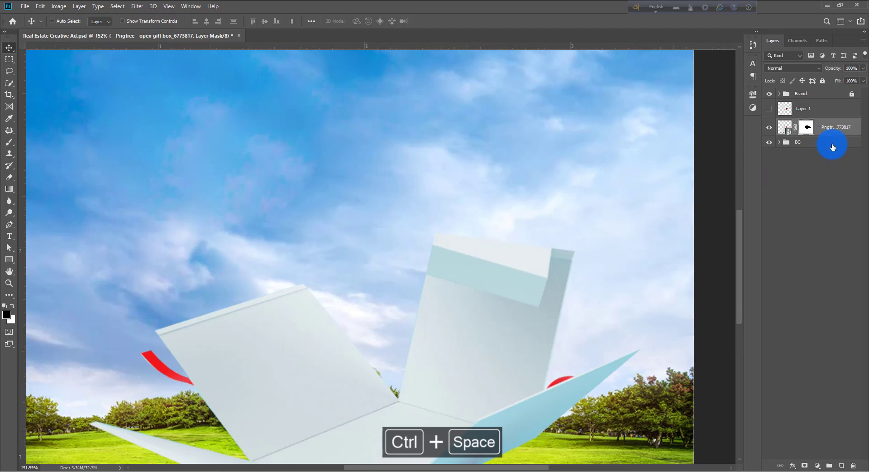
Create a new layer clipped to the gift box and brush matching flap colour over the lid remnants on the rear flap
key(ctrl+shift+n)
key(Return)
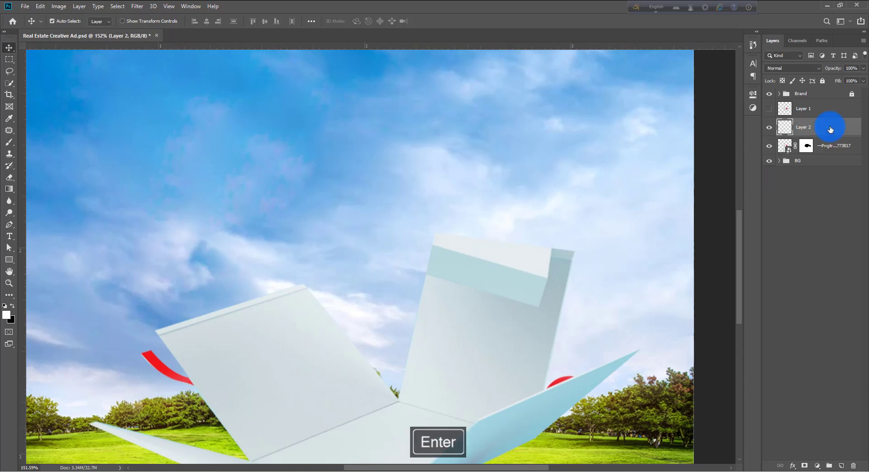
key(b)
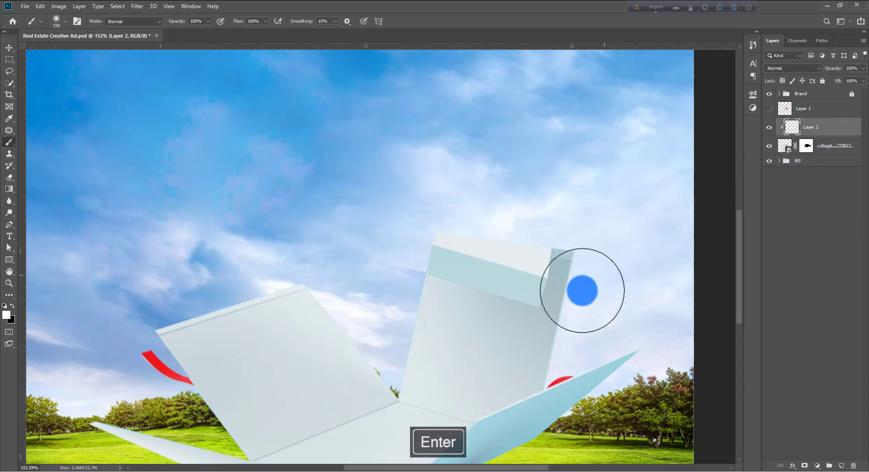
drag(493, 314, 497, 316)
mouse_move(455, 338)
mouse_down()
mouse_move(496, 290)
mouse_move(517, 302)
mouse_move(521, 291)
mouse_move(519, 305)
mouse_move(550, 259)
mouse_move(540, 253)
mouse_move(491, 275)
mouse_move(478, 296)
mouse_move(472, 259)
mouse_move(438, 254)
mouse_move(450, 347)
mouse_move(449, 339)
mouse_move(542, 335)
mouse_move(549, 347)
mouse_move(541, 355)
mouse_move(562, 231)
mouse_move(563, 250)
mouse_move(583, 215)
mouse_move(563, 328)
mouse_move(600, 237)
mouse_move(359, 147)
mouse_move(502, 193)
mouse_move(377, 159)
mouse_move(393, 218)
mouse_move(387, 234)
mouse_move(402, 233)
mouse_move(361, 282)
mouse_move(407, 270)
mouse_move(364, 365)
mouse_up()
drag(513, 260, 492, 218)
Select the copied lid layer and make it visible
click(821, 116)
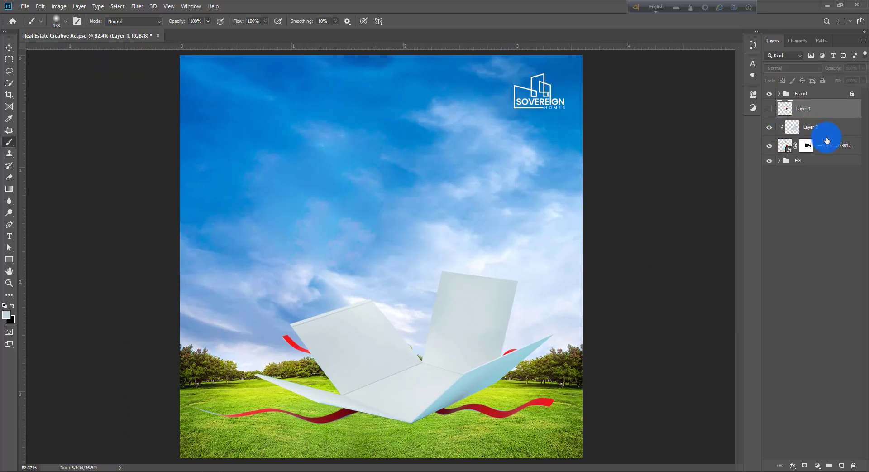
click(770, 109)
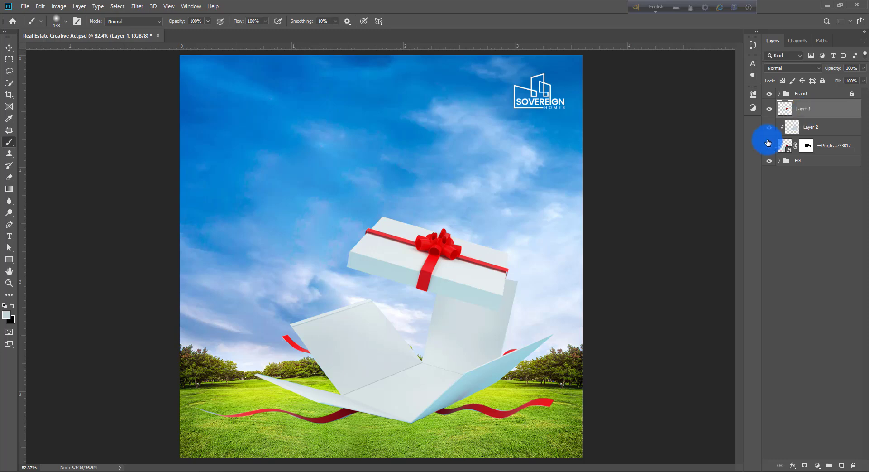
key(v)
drag(444, 251, 504, 215)
key(ctrl+z)
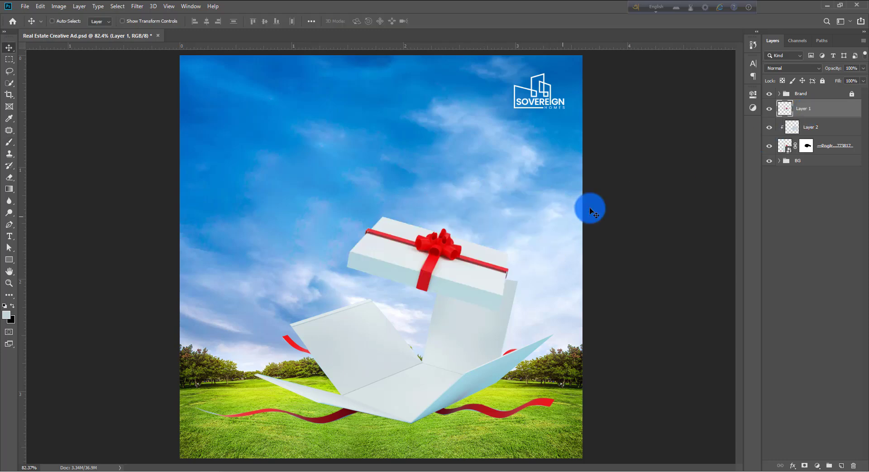
click(769, 109)
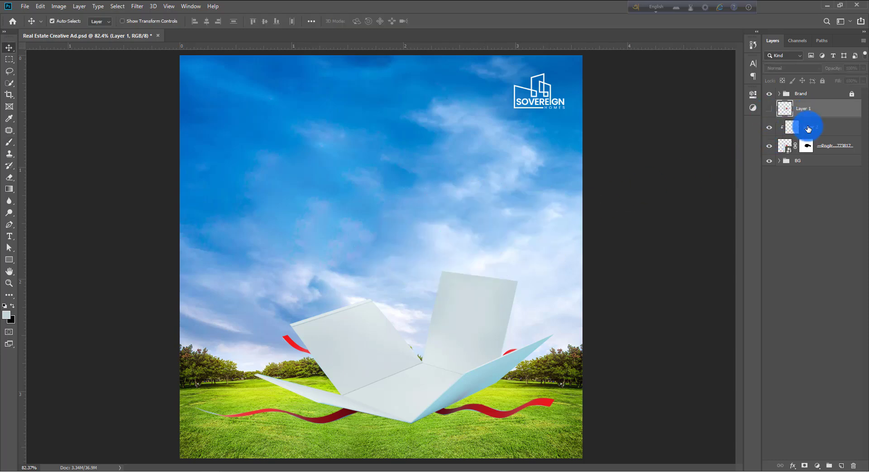
click(776, 112)
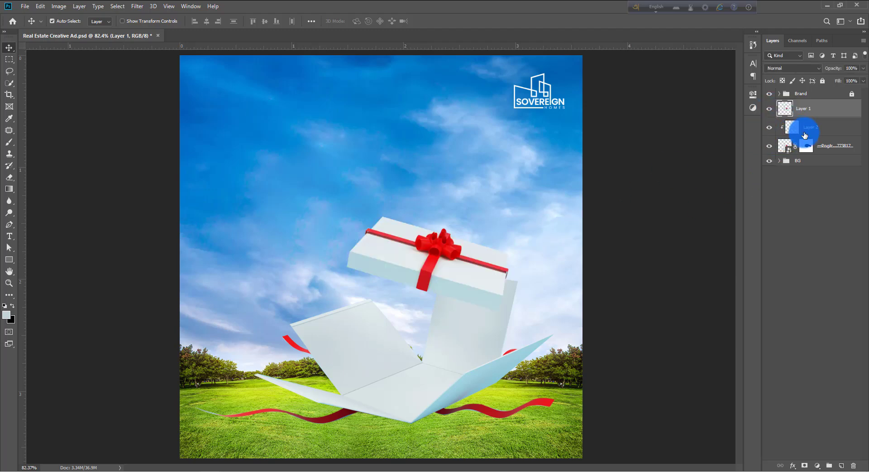
Group the lid, retouching and gift box layers and name the group Box
shift+click(805, 135)
key(ctrl+g)
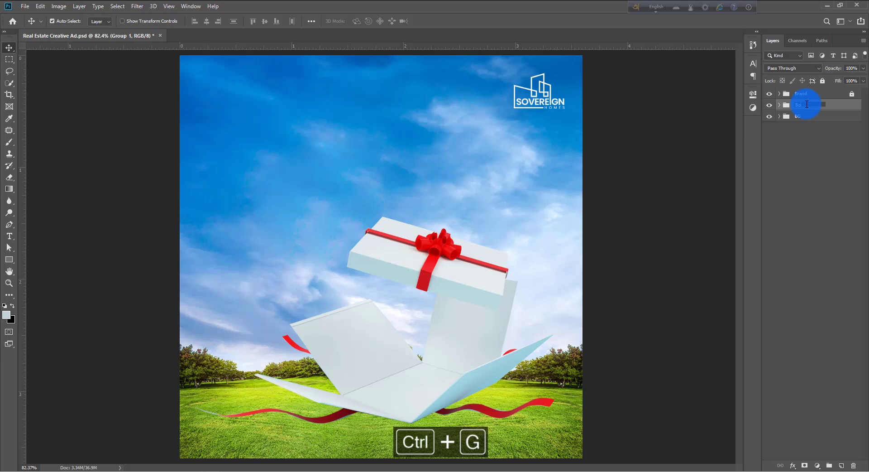
key(Return)
Enlarge the Box group beyond the canvas width and rotate it about 6.6° clockwise, with its base on the grass
key(ctrl+t)
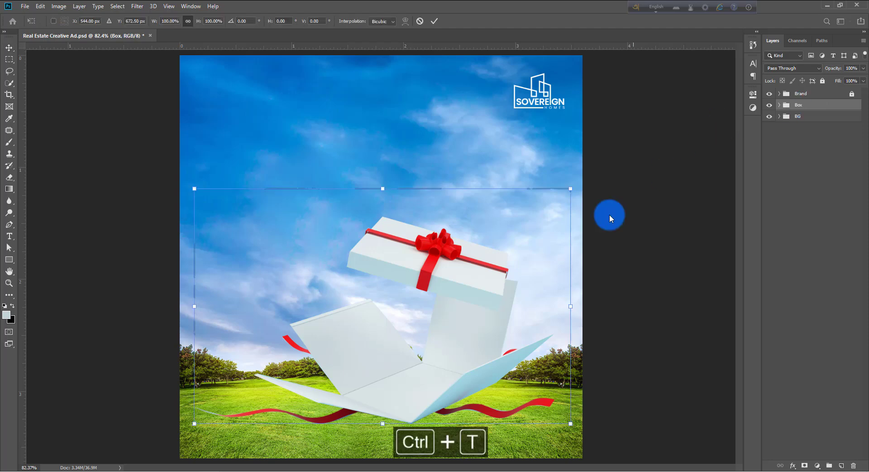
drag(576, 187, 593, 163)
drag(452, 347, 462, 323)
drag(609, 159, 623, 184)
drag(536, 270, 543, 282)
drag(547, 268, 547, 268)
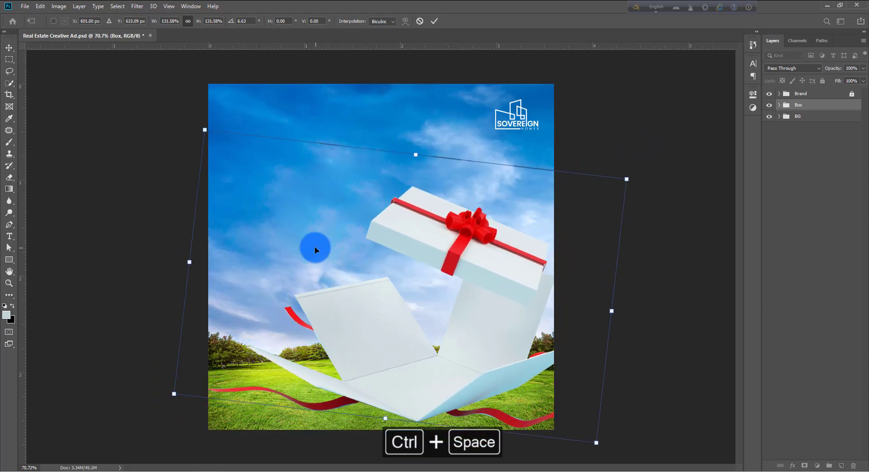
mouse_move(395, 293)
mouse_down()
mouse_move(395, 287)
mouse_move(395, 293)
mouse_up()
drag(205, 128, 188, 111)
key(Return)
Move the lid up to the canvas's right edge below the logo and rotate it clockwise by about 16.8°
drag(483, 238, 522, 202)
key(ctrl+t)
drag(588, 125, 600, 159)
drag(550, 186, 614, 205)
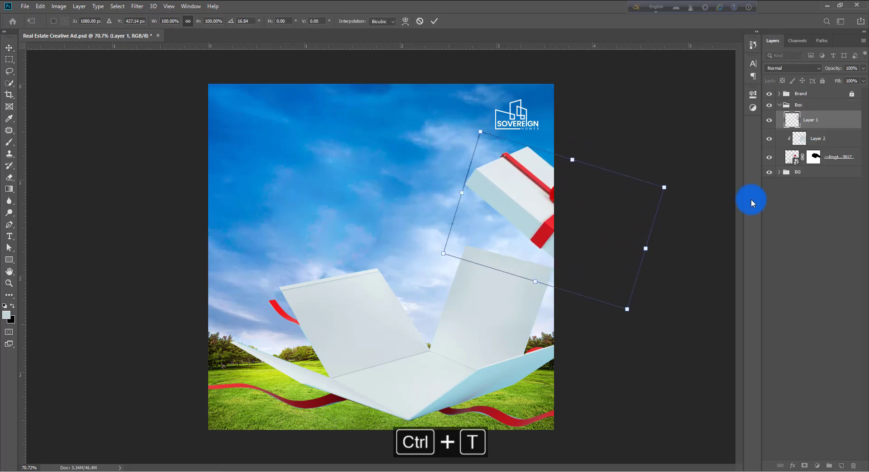
key(Return)
click(812, 465)
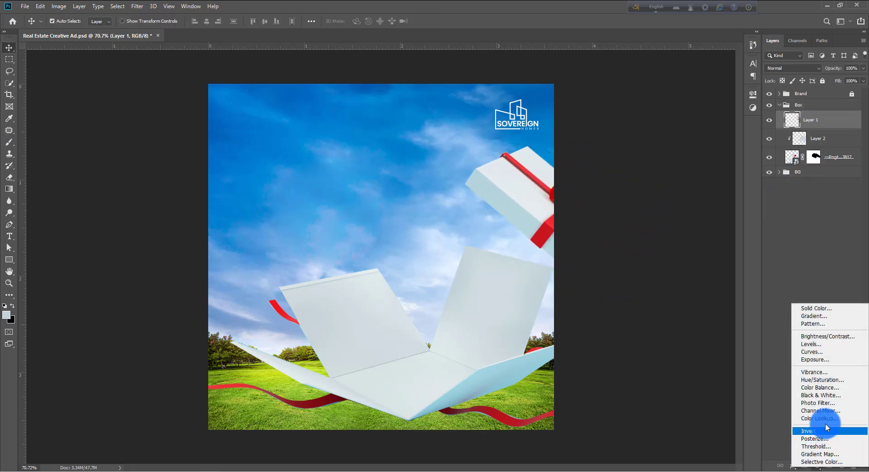
click(819, 388)
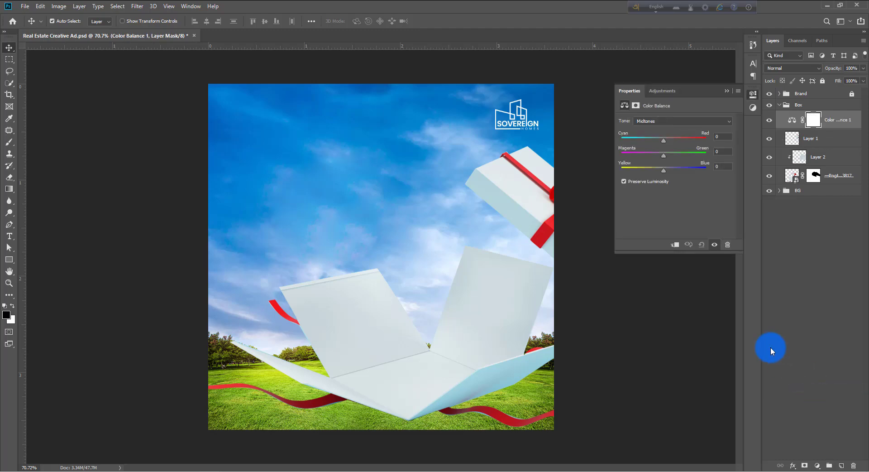
click(726, 94)
key(Delete)
Add a Hue/Saturation adjustment clipped to the lid and shift the Reds hue to about +43, making its ribbon orange
click(818, 466)
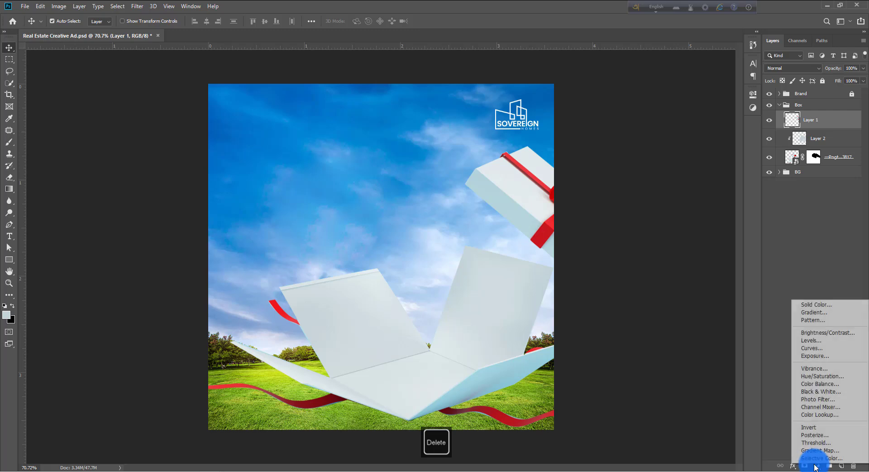
click(827, 376)
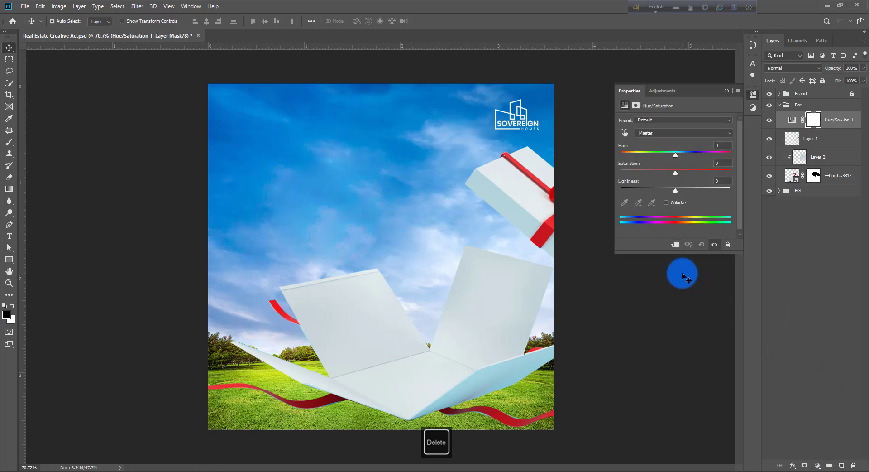
click(674, 133)
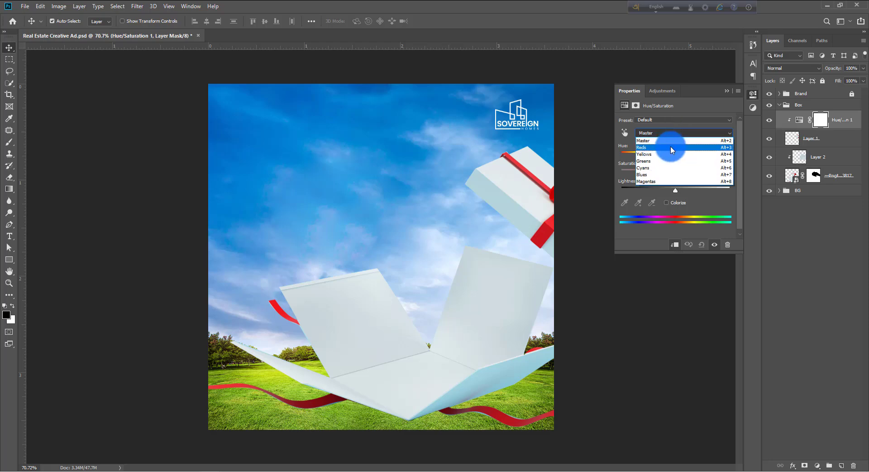
click(670, 145)
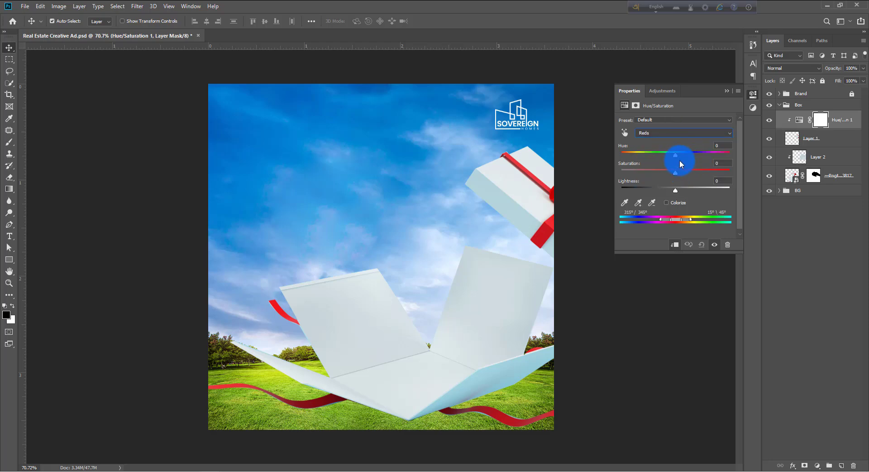
mouse_move(647, 161)
mouse_down()
mouse_move(636, 163)
mouse_move(664, 167)
mouse_up()
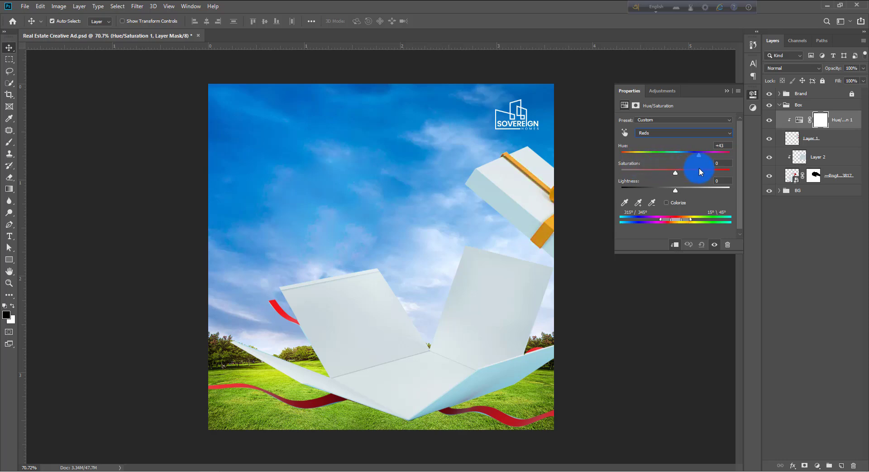
drag(701, 169, 698, 172)
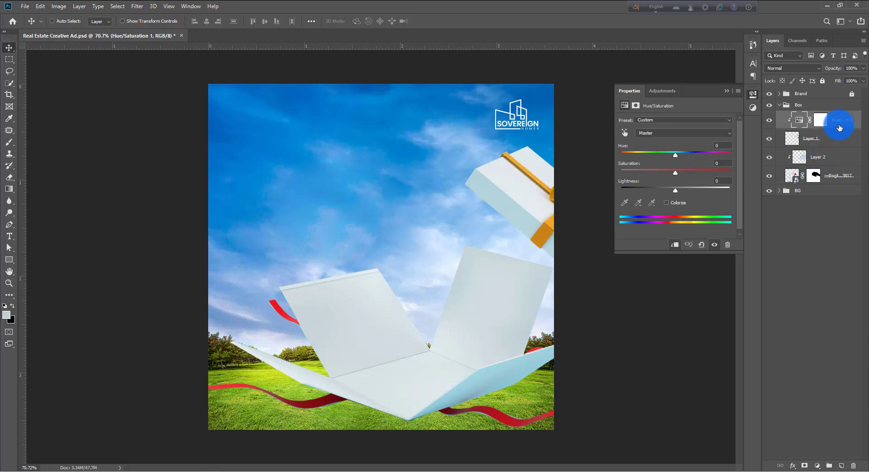
Duplicate the Hue/Saturation adjustment and clip it to the gift box above Layer 2, recolouring the lower ribbons orange, and compare the Box group's visibility
key(ctrl+j)
drag(839, 122, 821, 171)
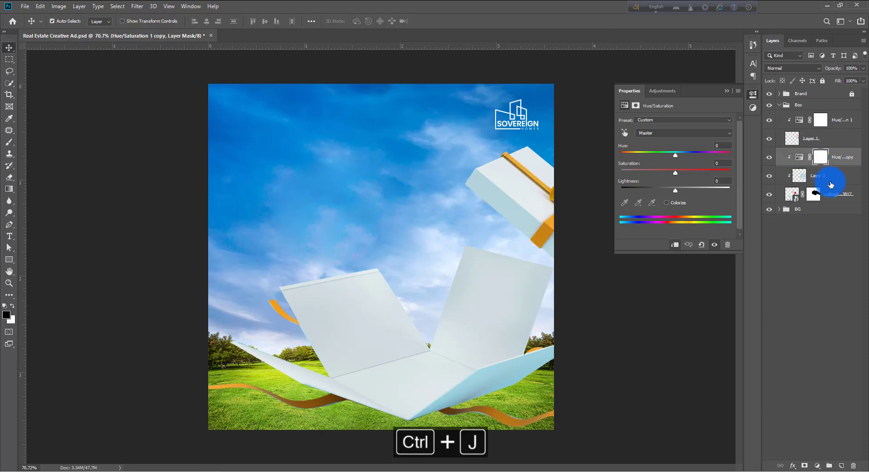
click(781, 107)
click(810, 108)
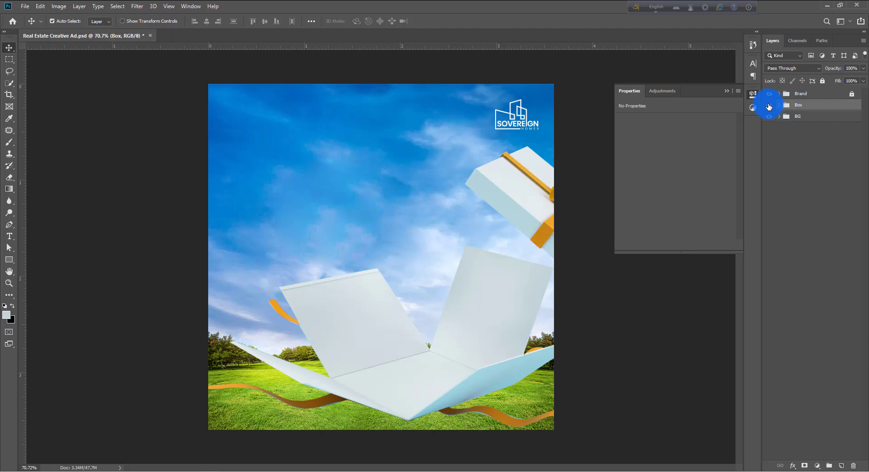
click(769, 105)
click(769, 105)
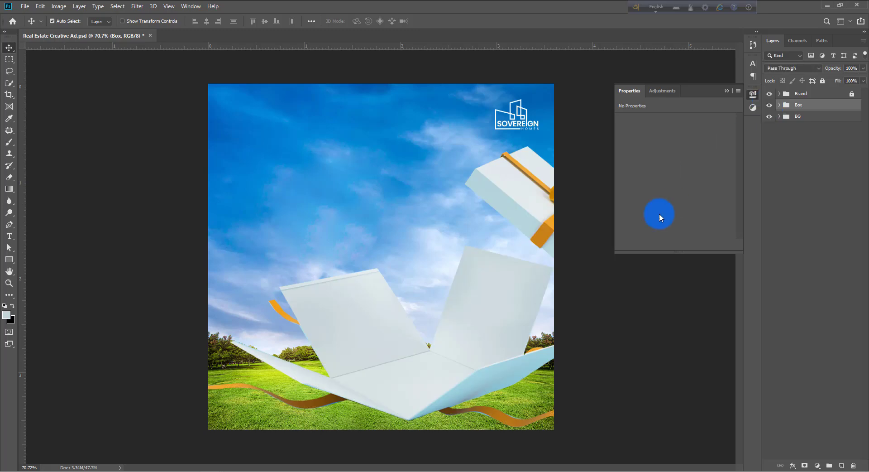
Paint black with a small brush on the gift box's mask along the right ribbon's lower edge to remove the blue fringe
click(480, 372)
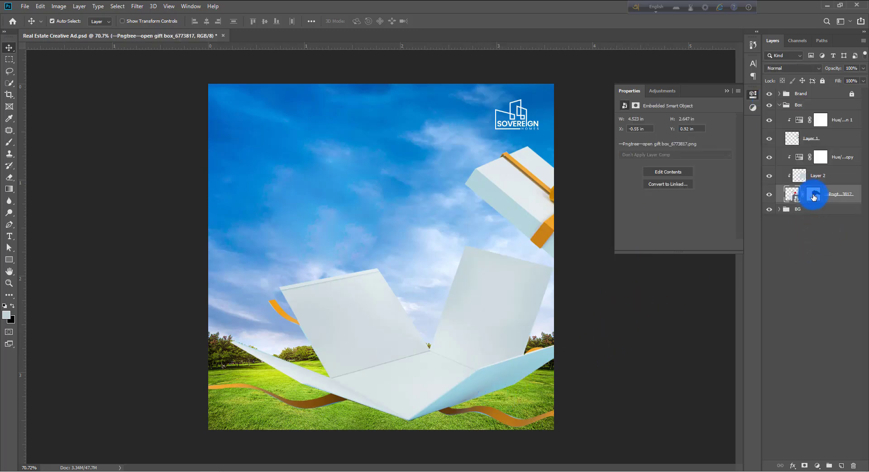
click(814, 196)
drag(451, 389, 398, 208)
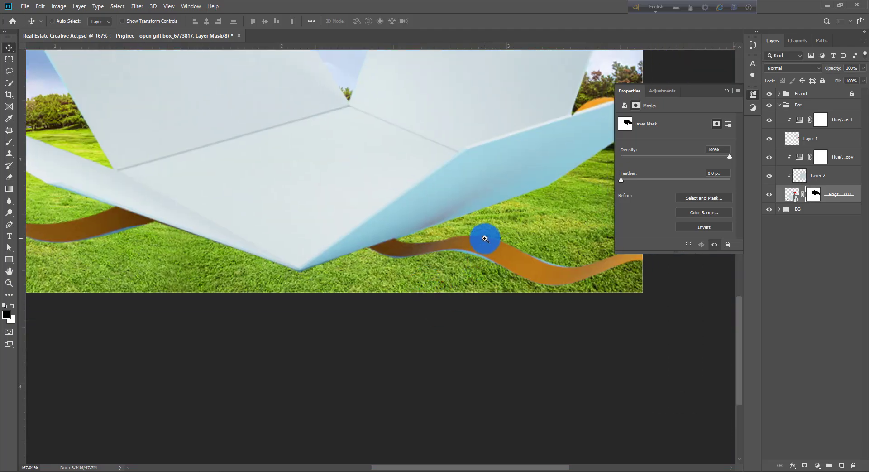
drag(485, 238, 539, 256)
mouse_move(538, 255)
mouse_down()
mouse_move(447, 270)
mouse_move(496, 307)
mouse_up()
key(b)
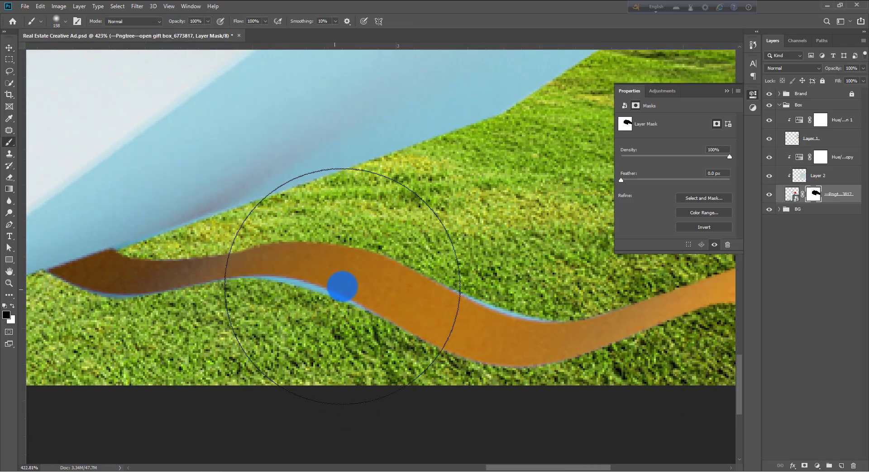
mouse_move(345, 259)
mouse_down()
mouse_move(308, 256)
mouse_move(251, 470)
mouse_up()
drag(251, 315, 276, 311)
drag(338, 295, 217, 281)
scroll(290, 283, left, 5)
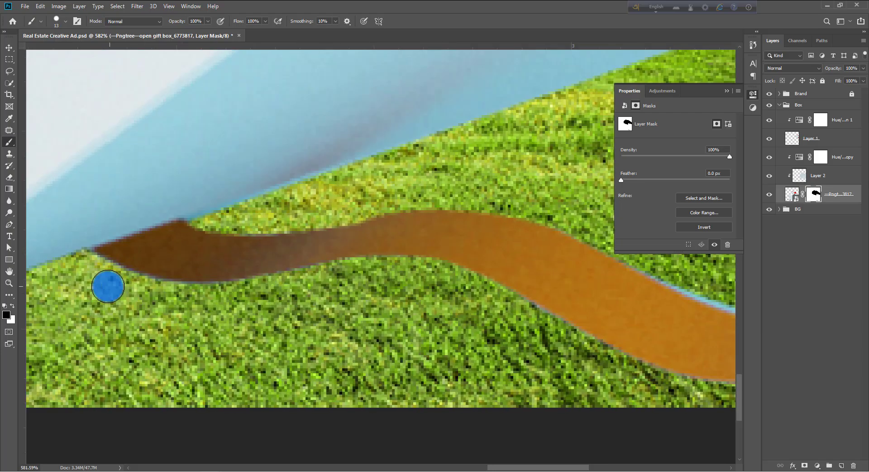
Mask out the blue fringe along the upper edge of the right ribbon
scroll(107, 286, right, 5)
scroll(108, 286, down, 1)
scroll(620, 408, right, 6)
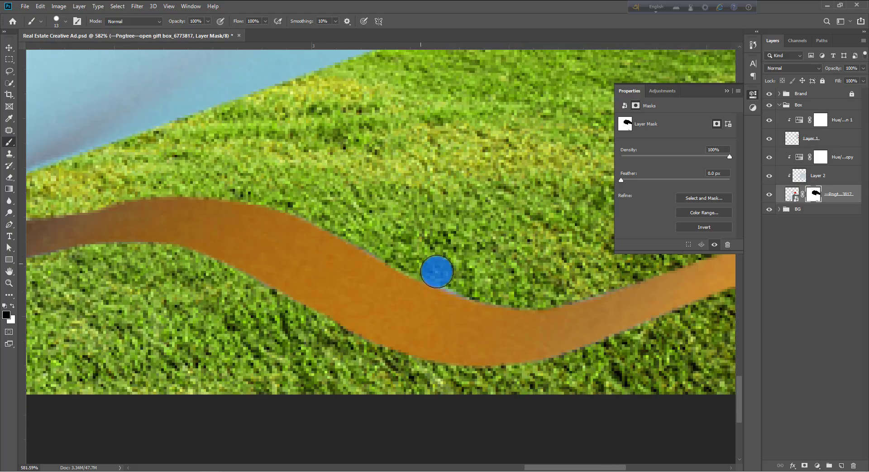
Mask out the blue fringe along both edges of the left ribbon lying on the grass
scroll(437, 271, down, 6)
scroll(341, 306, up, 4)
mouse_move(334, 349)
mouse_down()
mouse_move(270, 374)
mouse_move(379, 372)
mouse_up()
drag(377, 371, 218, 360)
drag(70, 319, 255, 358)
drag(362, 376, 271, 328)
drag(181, 296, 366, 339)
drag(365, 338, 331, 331)
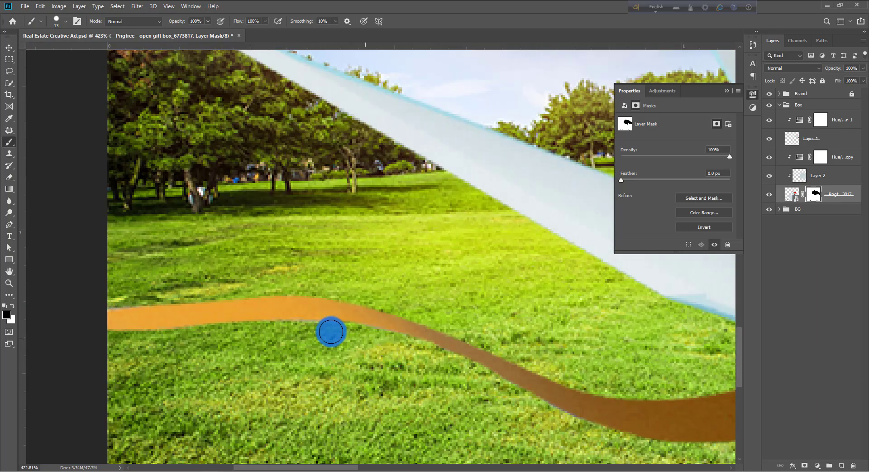
Mask out the light fringe along the outer edge of the ribbon tail beside the left flap
scroll(448, 375, down, 6)
scroll(204, 310, up, 8)
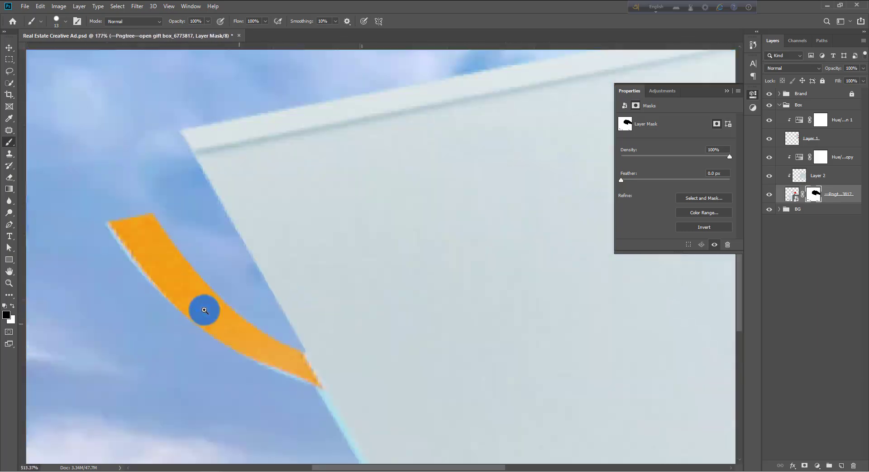
drag(97, 241, 242, 376)
scroll(493, 336, down, 8)
key(ctrl+0)
Select and collapse the Box group, and rotate it slightly counter-clockwise
click(727, 91)
click(798, 105)
click(779, 105)
key(ctrl+t)
drag(639, 129, 634, 106)
key(Return)
scroll(530, 310, up, 1)
key(ctrl+t)
mouse_move(657, 136)
mouse_down()
mouse_move(649, 159)
mouse_move(660, 128)
mouse_up()
key(ctrl+z)
key(Return)
Switch the Pen tool from Path to Shape mode
scroll(499, 255, down, 2)
drag(362, 353, 396, 354)
drag(301, 349, 293, 348)
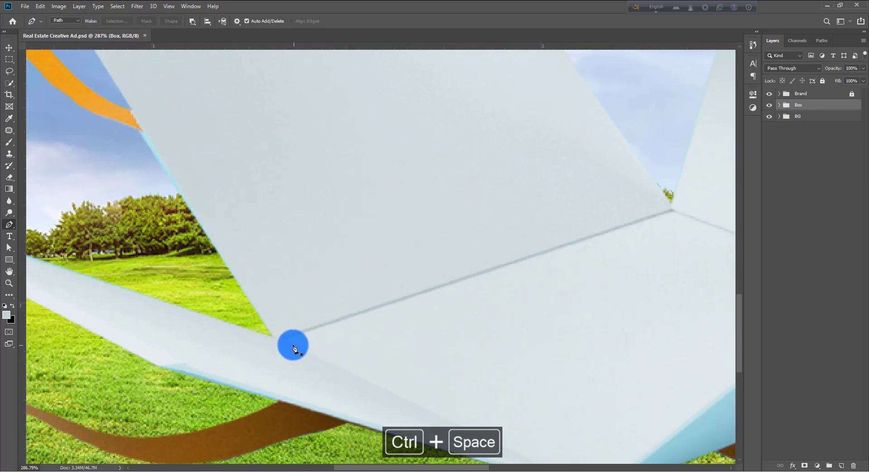
click(281, 341)
scroll(336, 316, right, 2)
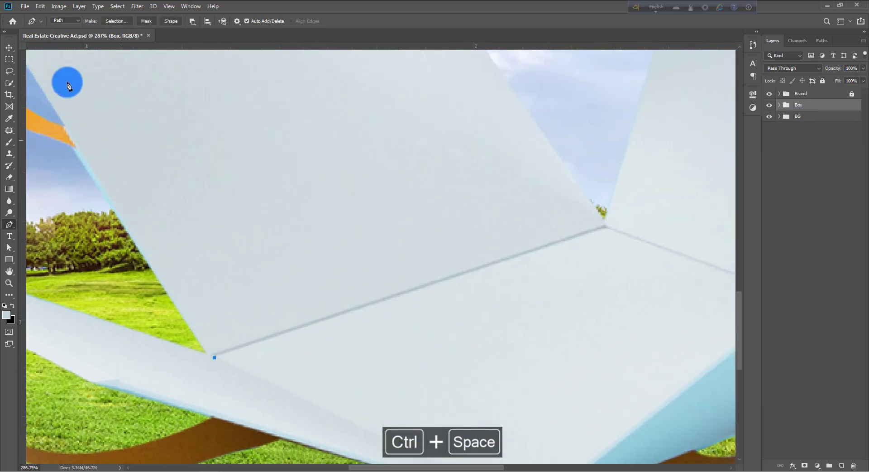
click(65, 27)
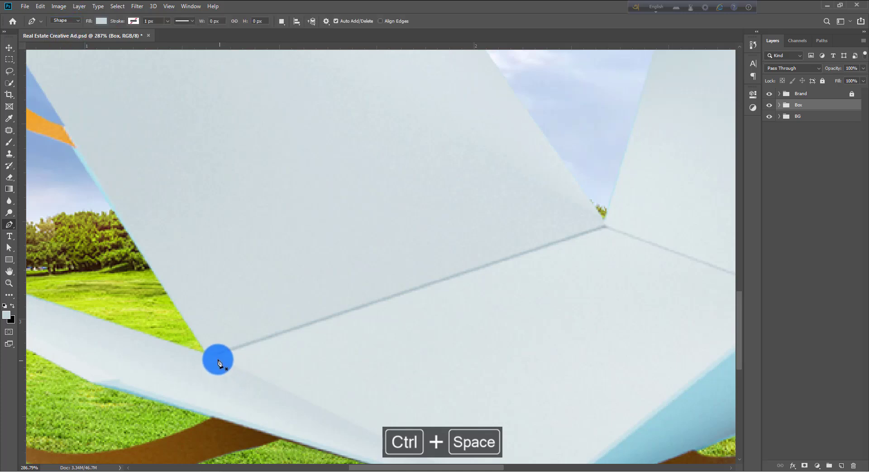
Draw a closed four-cornered Pen shape about 448 by 218 px over the open box's inner floor
click(215, 355)
click(604, 230)
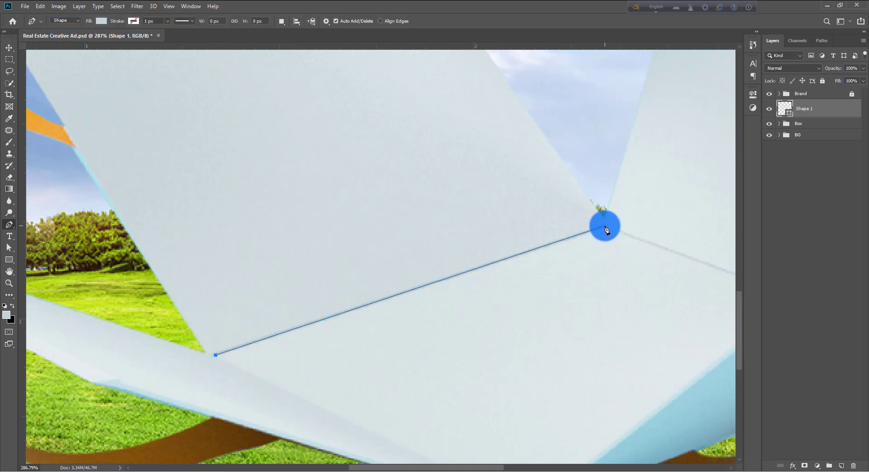
click(605, 225)
drag(605, 226, 508, 220)
scroll(700, 295, up, 1)
drag(676, 299, 547, 316)
scroll(633, 297, up, 3)
click(587, 280)
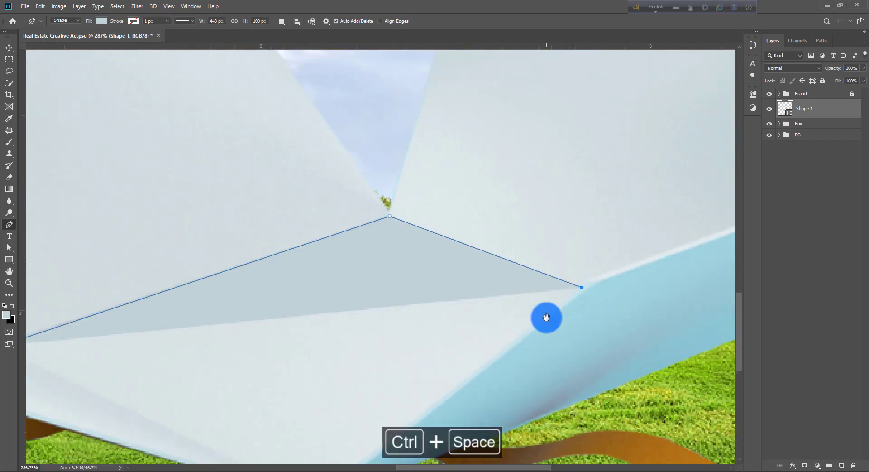
drag(430, 409, 481, 347)
drag(340, 454, 359, 419)
click(341, 451)
drag(176, 371, 268, 390)
drag(268, 391, 300, 396)
click(109, 301)
key(ctrl+0)
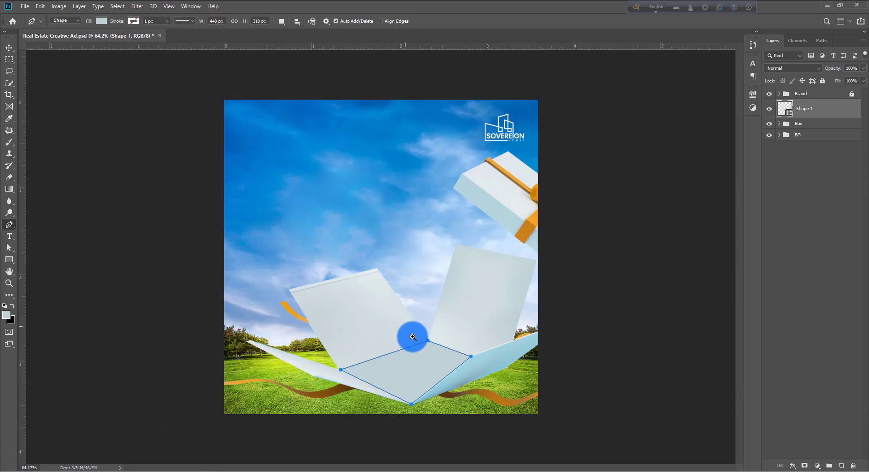
Set the floor shape's fill colour to gray 808889 and deselect its path
double_click(792, 117)
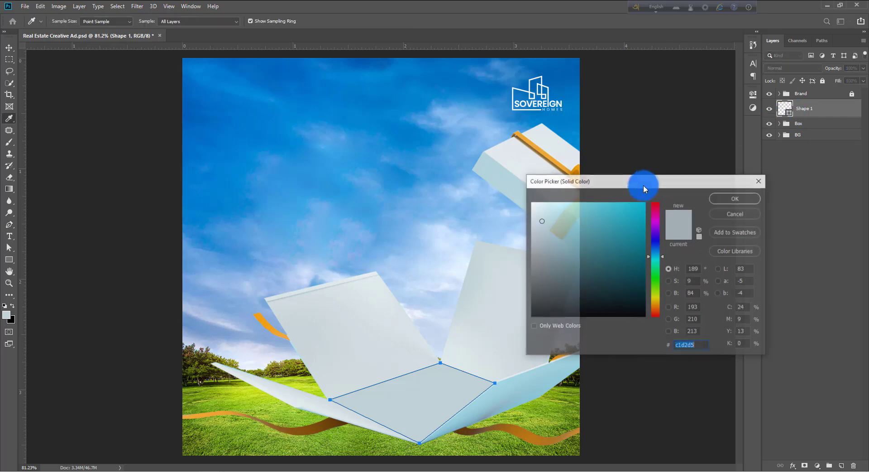
drag(555, 250, 538, 255)
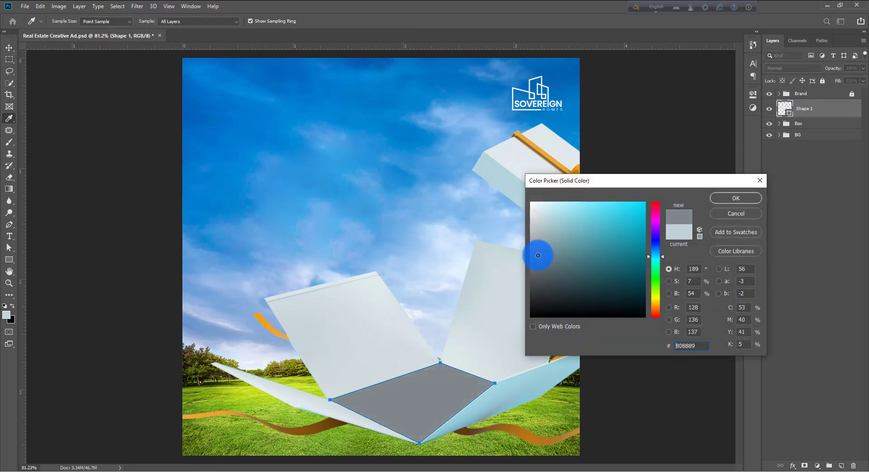
key(Return)
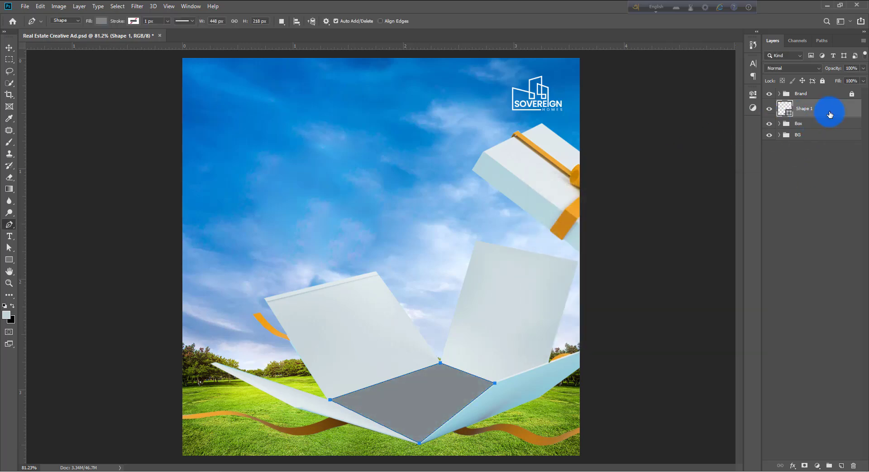
key(Return)
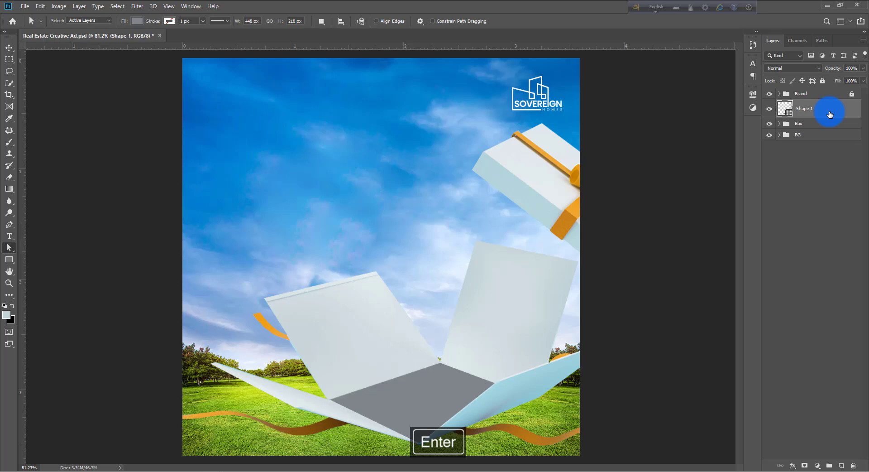
Place the field-with-grass-clouds image as embedded over the box floor and clip it to the floor shape
click(25, 6)
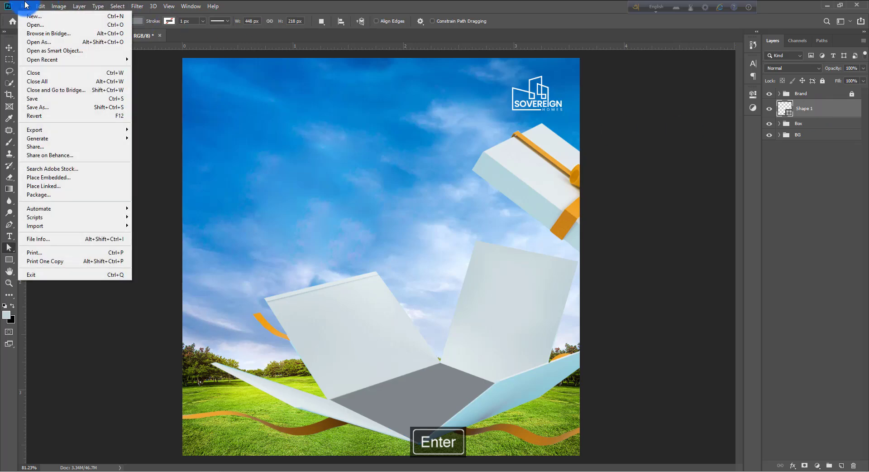
click(48, 177)
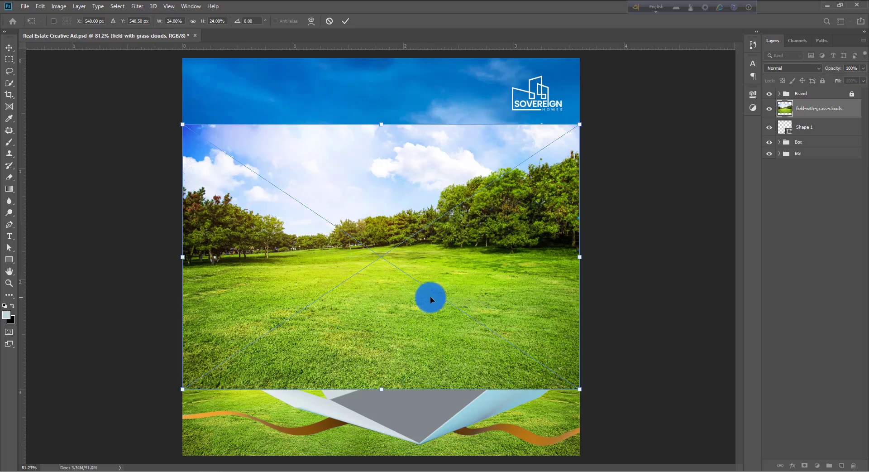
drag(430, 297, 431, 349)
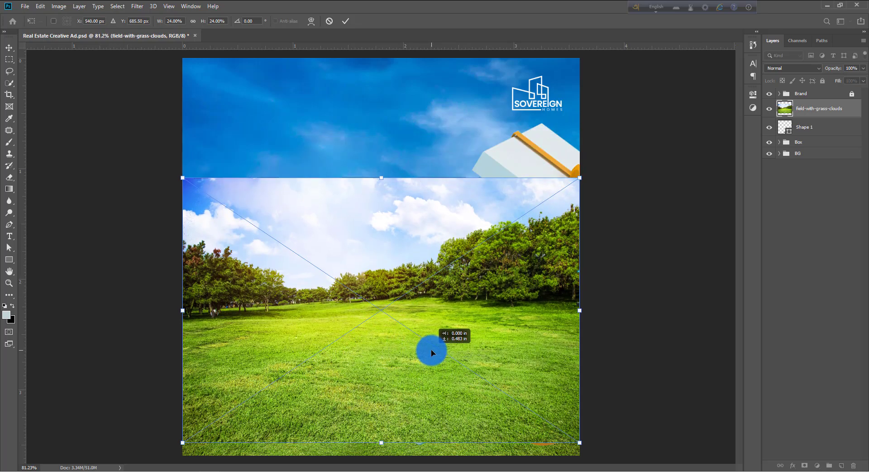
alt+click(807, 117)
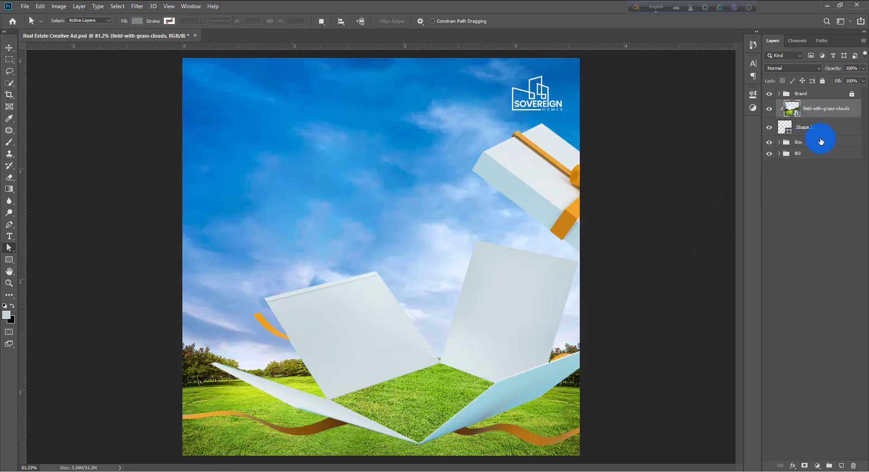
Scale the clipped grass image to about 10.2% width and 15.68% height around the box floor
key(ctrl+t)
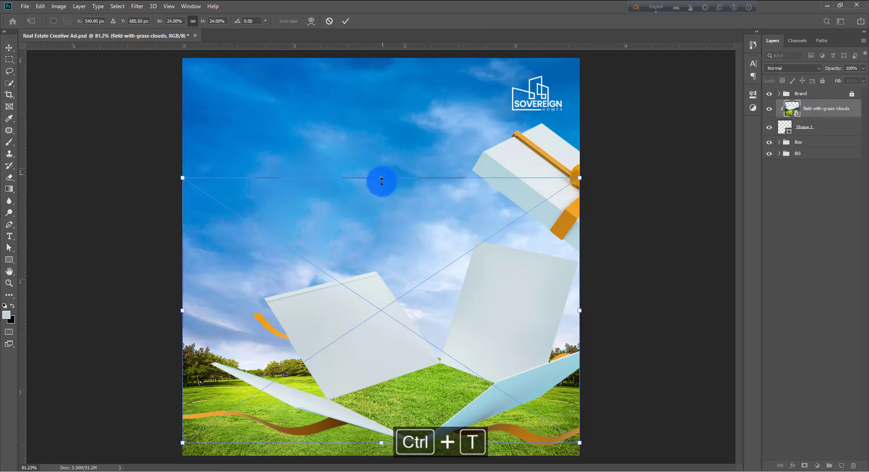
drag(382, 180, 380, 285)
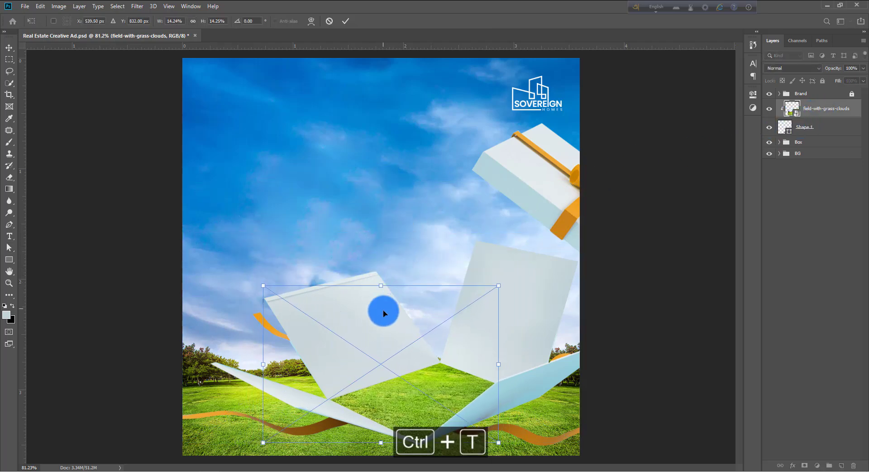
drag(258, 365, 326, 373)
drag(423, 410, 430, 432)
drag(416, 331, 415, 270)
key(Return)
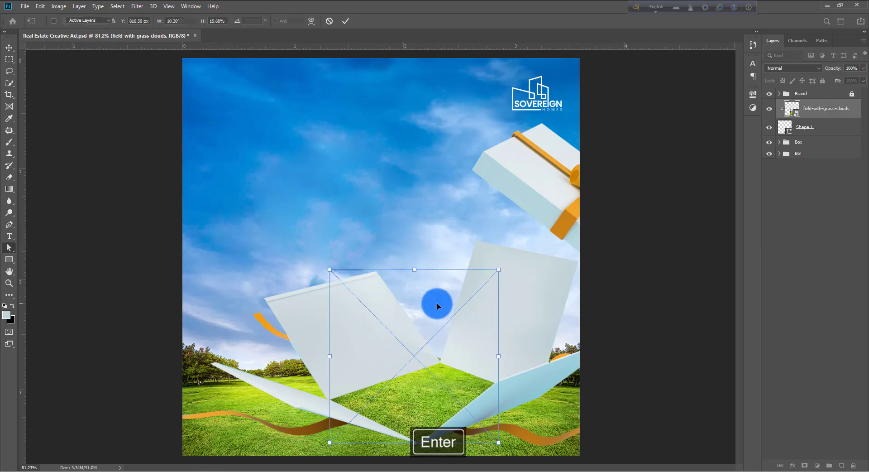
Add a Levels adjustment clipped to the floor grass, with black input 59 and white output about 218
scroll(437, 365, down, 5)
scroll(425, 361, up, 3)
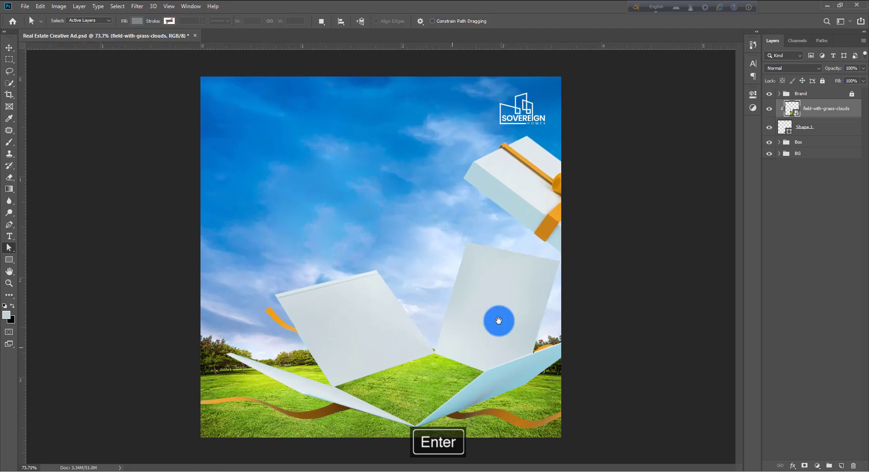
click(820, 464)
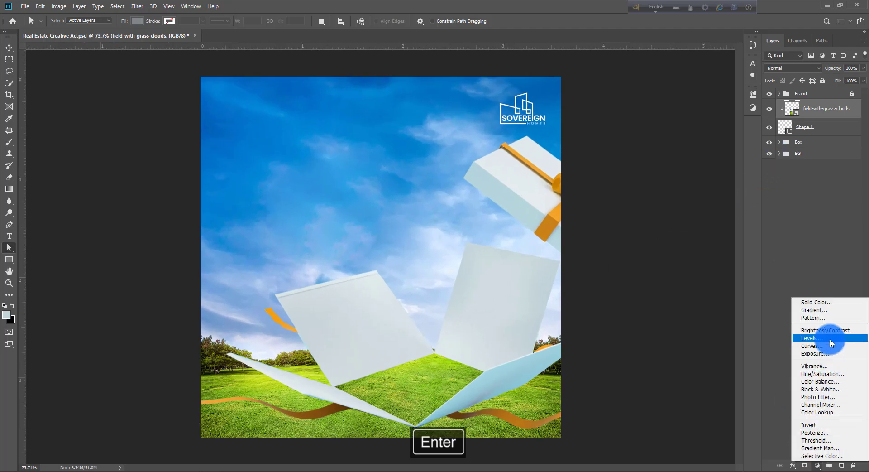
click(776, 337)
click(673, 245)
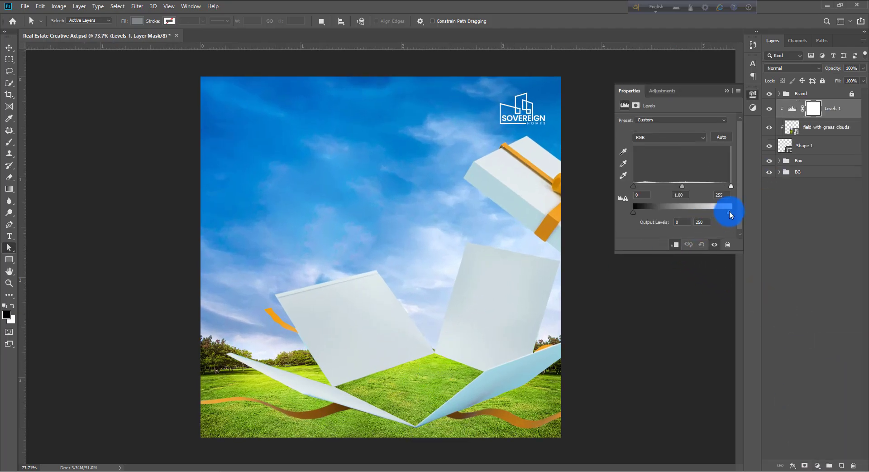
drag(730, 214, 709, 218)
drag(637, 188, 657, 192)
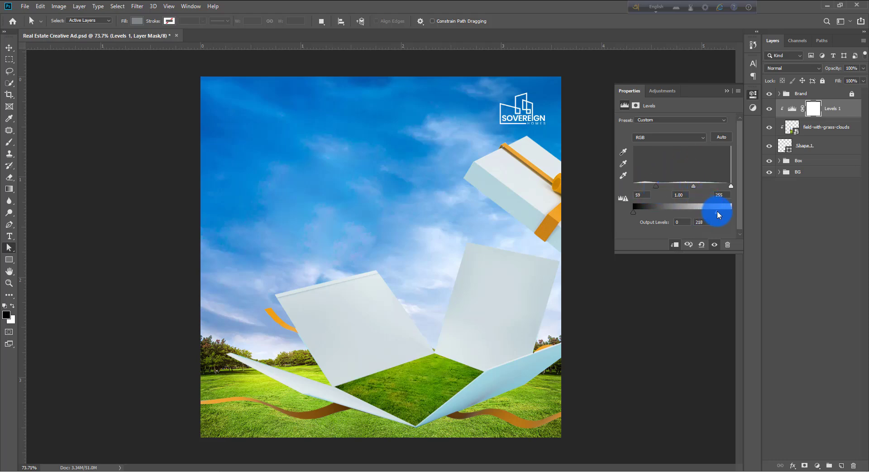
click(727, 94)
Invert the Levels mask and brush the darkening back onto the outer parts of the floor grass
scroll(444, 344, up, 2)
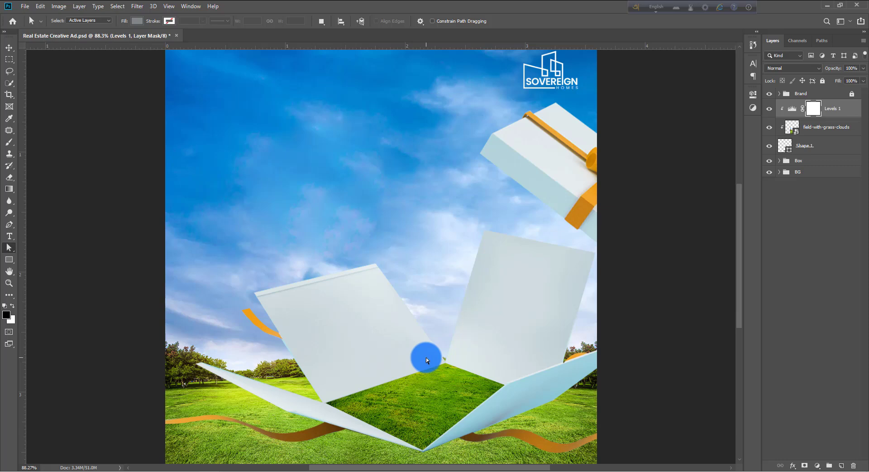
key(b)
key(ctrl+i)
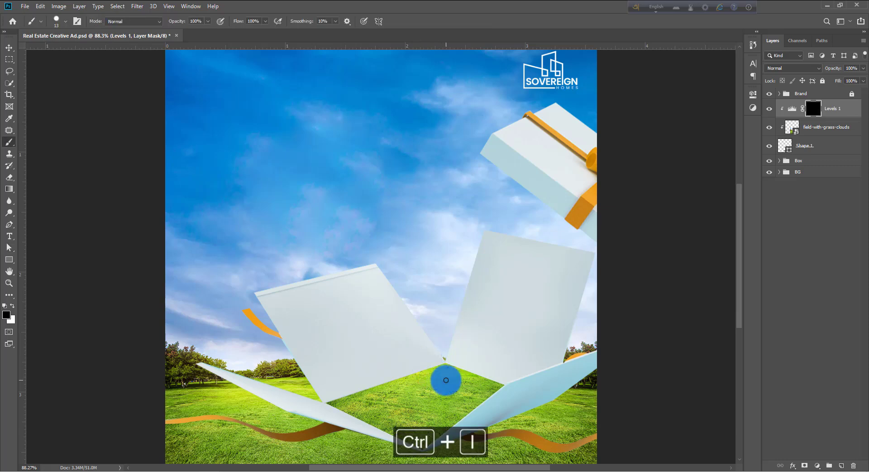
drag(425, 420, 447, 418)
drag(429, 409, 430, 228)
mouse_move(511, 402)
mouse_down()
mouse_move(481, 417)
mouse_move(488, 425)
mouse_move(492, 409)
mouse_move(403, 464)
mouse_move(433, 456)
mouse_move(325, 443)
mouse_move(361, 439)
mouse_move(344, 431)
mouse_move(427, 468)
mouse_move(331, 427)
mouse_move(357, 423)
mouse_move(323, 392)
mouse_move(350, 411)
mouse_move(331, 412)
mouse_move(396, 448)
mouse_move(348, 378)
mouse_move(330, 391)
mouse_move(395, 350)
mouse_move(413, 344)
mouse_move(366, 374)
mouse_move(517, 313)
mouse_move(453, 343)
mouse_move(563, 390)
mouse_move(437, 341)
mouse_move(506, 356)
mouse_move(375, 345)
mouse_move(321, 375)
mouse_move(478, 330)
mouse_up()
key(x)
scroll(477, 331, down, 3)
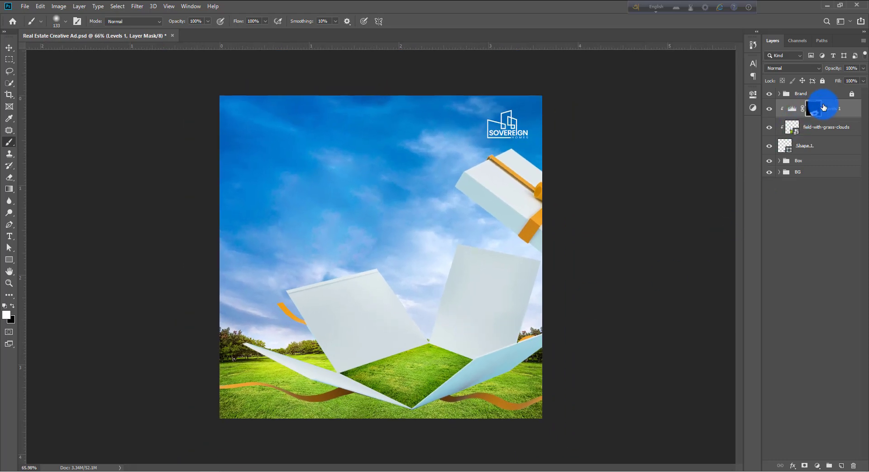
Place the building image PngItem_1668844 as embedded and scale it to about 25.6% above the open box
click(26, 6)
click(39, 171)
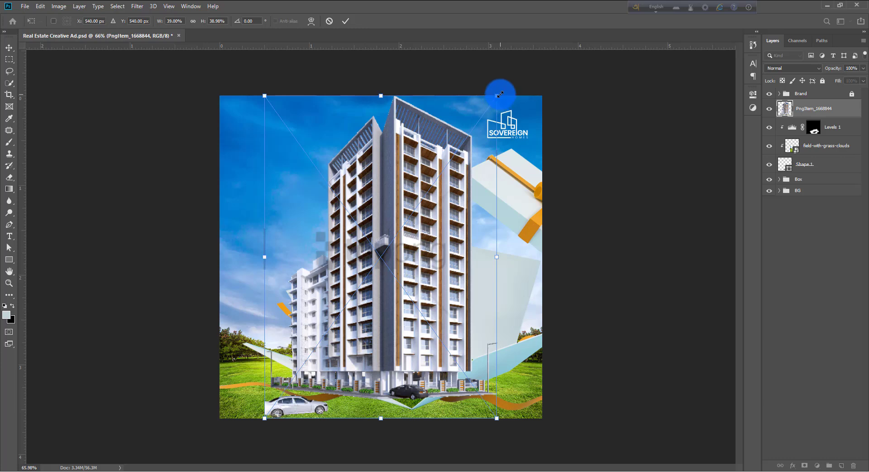
click(345, 20)
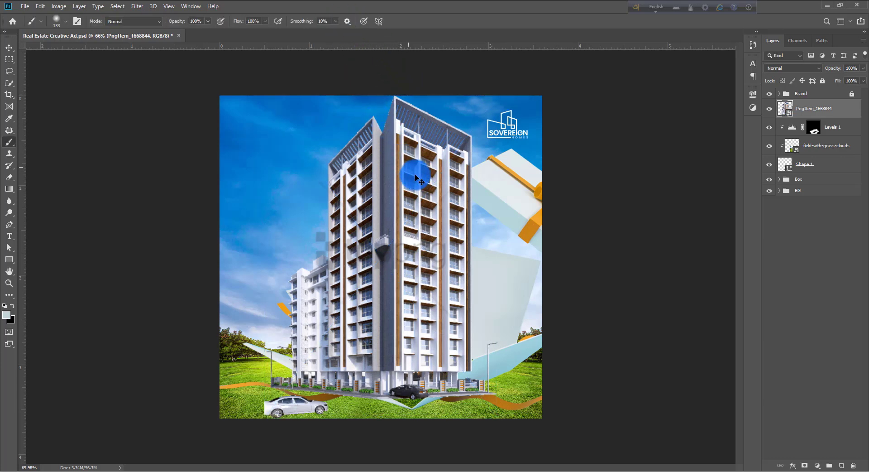
key(ctrl+t)
drag(497, 94, 457, 151)
drag(409, 296, 425, 336)
drag(428, 332, 441, 333)
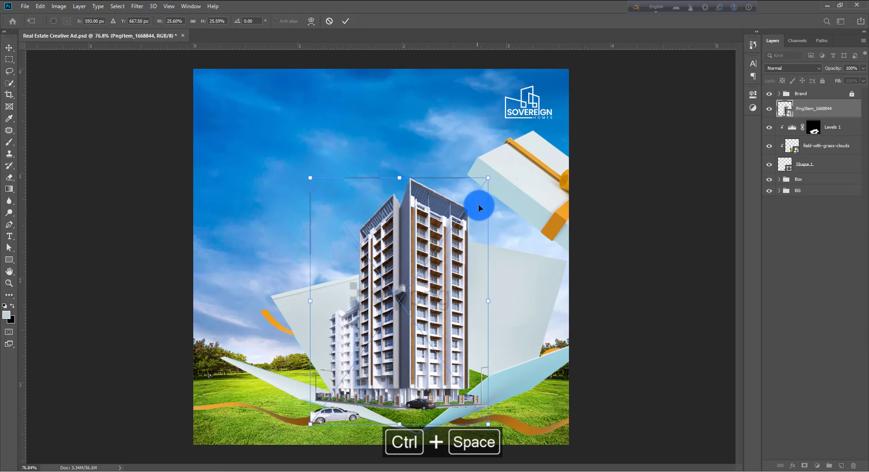
Reduce the building to about 24.4% and shift it right so it stands inside the box
drag(489, 177, 475, 196)
mouse_move(419, 252)
mouse_down()
mouse_move(434, 255)
mouse_move(427, 259)
mouse_up()
drag(342, 299, 369, 300)
drag(498, 287, 485, 285)
drag(532, 134, 559, 107)
key(Return)
key(ctrl+0)
Enlarge the building slightly with its base on the box floor, and save the document
key(ctrl+t)
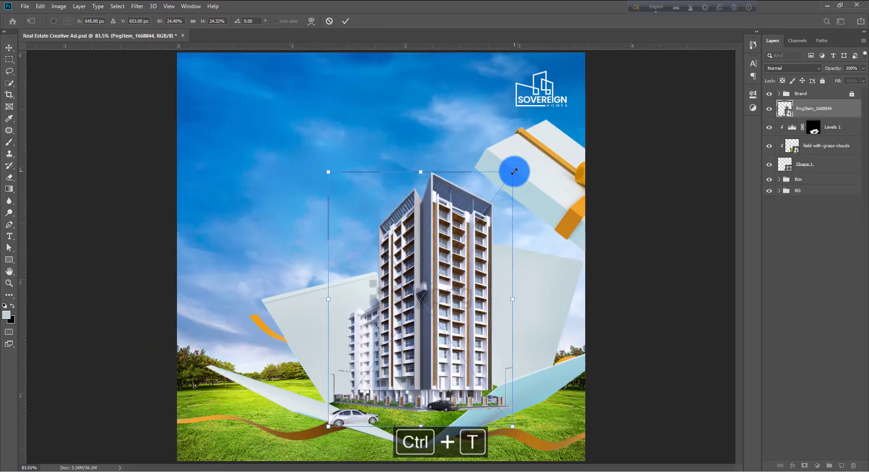
mouse_move(514, 171)
mouse_down()
mouse_move(535, 150)
mouse_move(522, 158)
mouse_up()
ctrl+drag(353, 388, 381, 388)
drag(373, 296, 365, 302)
ctrl+drag(516, 289, 493, 289)
key(Return)
key(ctrl+0)
ctrl+drag(358, 385, 381, 385)
key(ctrl+s)
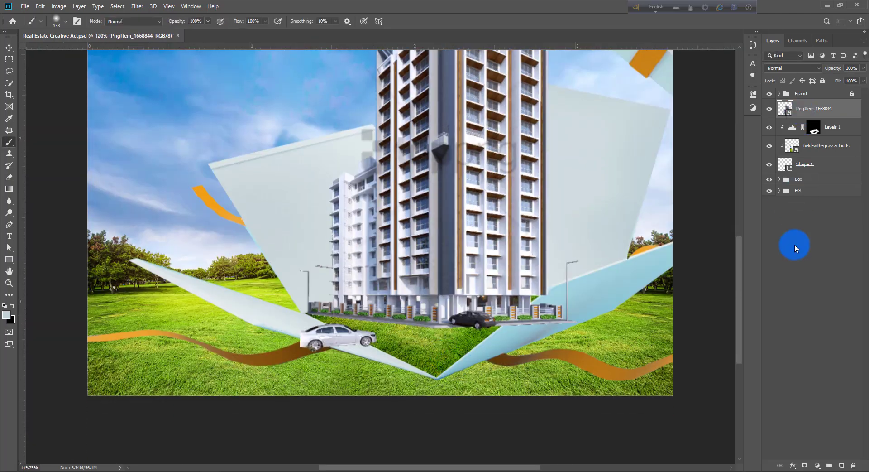
Load the building layer's outline as a selection and turn it into a layer mask
click(805, 465)
ctrl+drag(449, 317, 437, 317)
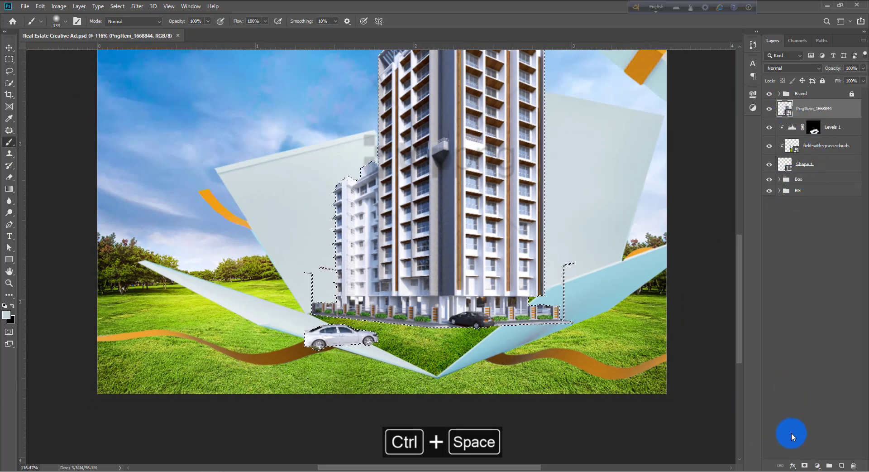
click(805, 466)
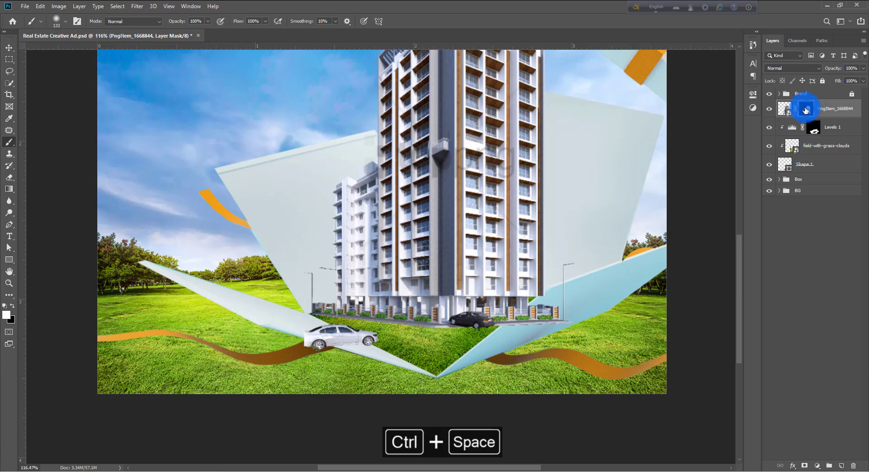
Paint the white car in front of the left flap out on the building's mask
ctrl+drag(360, 329, 376, 347)
mouse_move(337, 340)
alt+mouse_down()
mouse_move(326, 340)
mouse_move(364, 355)
alt+mouse_up()
key(x)
alt+drag(365, 342, 345, 346)
alt+drag(365, 317, 326, 459)
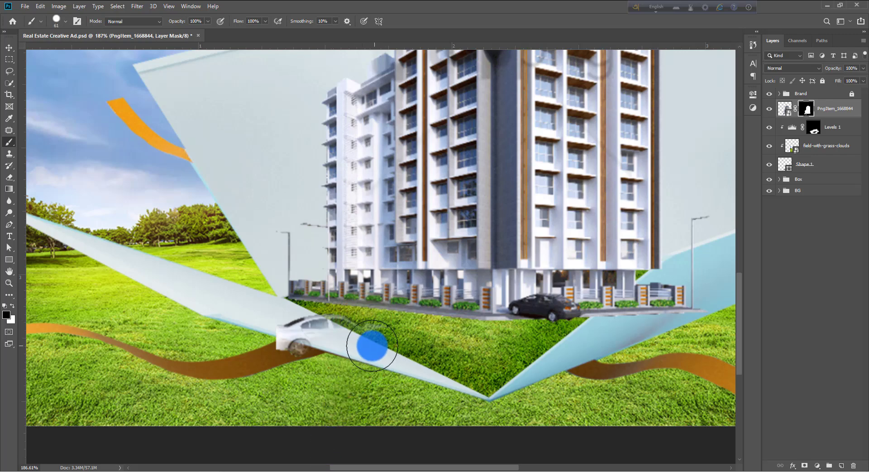
mouse_move(370, 343)
mouse_down()
mouse_move(328, 338)
mouse_move(277, 356)
mouse_up()
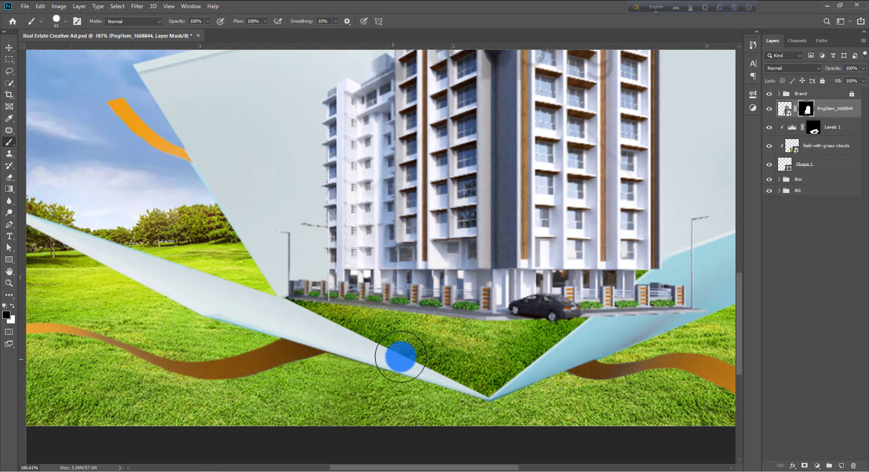
Mask out the road and lamp post base where they overlap the right blue flap
mouse_move(532, 357)
mouse_down()
mouse_move(466, 365)
mouse_move(492, 351)
mouse_move(477, 354)
mouse_up()
ctrl+drag(535, 315, 560, 310)
ctrl+drag(564, 270, 578, 264)
mouse_move(544, 295)
ctrl+mouse_down()
mouse_move(555, 298)
mouse_move(556, 311)
mouse_move(550, 294)
ctrl+mouse_up()
mouse_move(535, 324)
mouse_down()
mouse_move(446, 372)
mouse_move(479, 317)
mouse_up()
drag(633, 325, 581, 347)
drag(606, 302, 607, 278)
drag(622, 263, 620, 234)
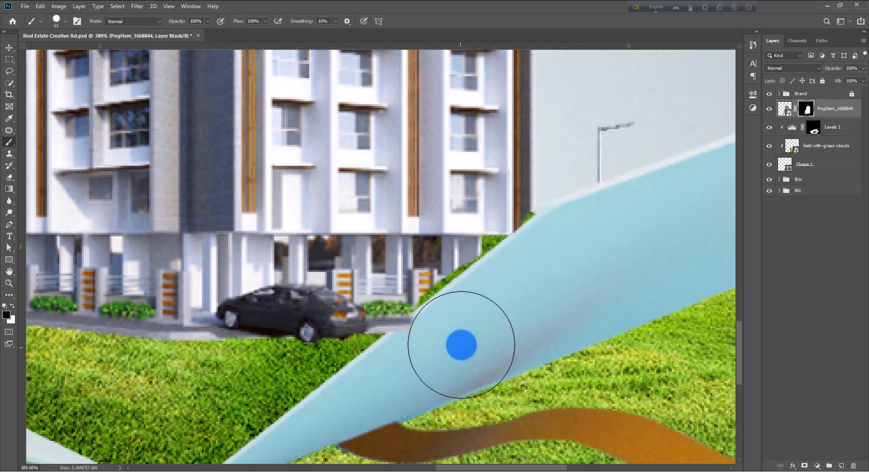
drag(461, 344, 357, 427)
key(x)
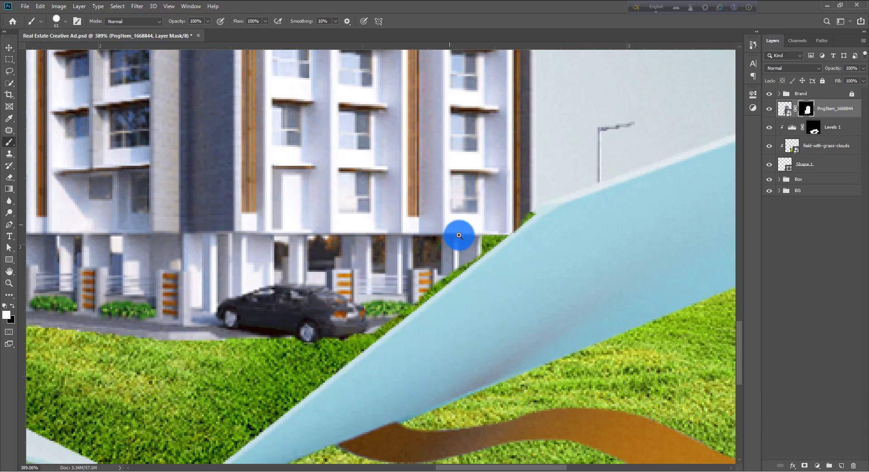
Restore the building's base and road on its mask up to the edge of the right blue flap with a small brush
ctrl+drag(457, 235, 471, 233)
mouse_move(493, 195)
alt+mouse_down()
mouse_move(474, 192)
mouse_move(526, 195)
alt+mouse_up()
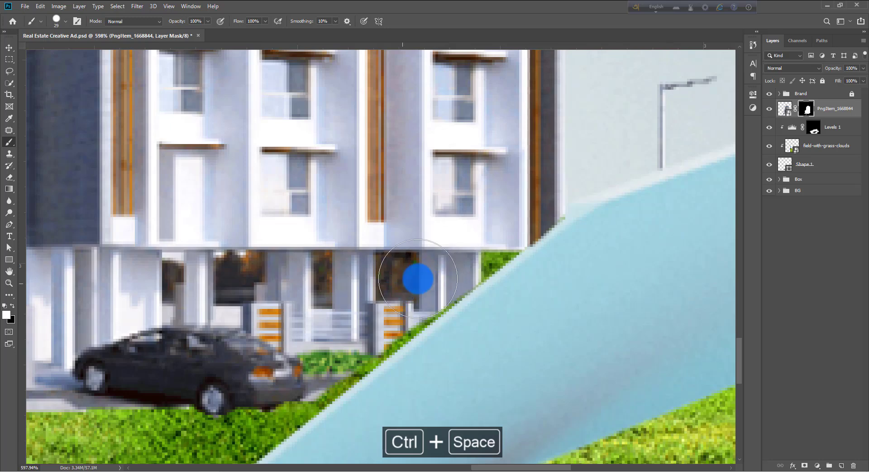
alt+drag(416, 277, 407, 275)
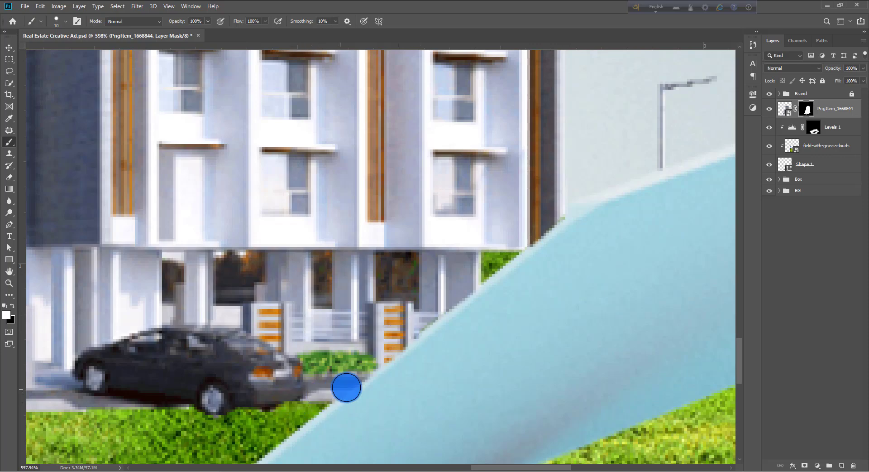
scroll(345, 389, down, 5)
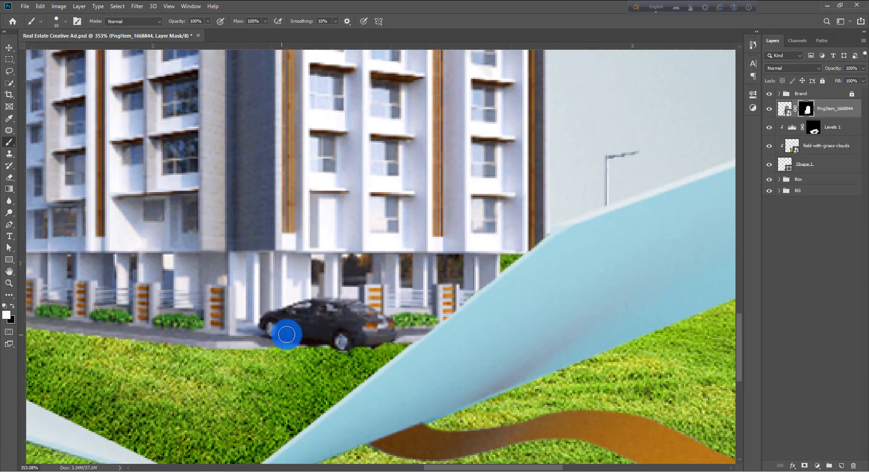
scroll(287, 334, down, 10)
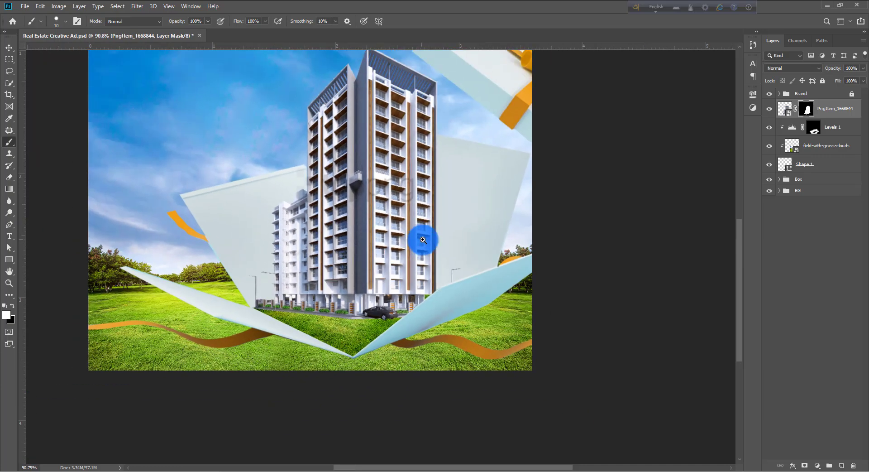
scroll(423, 240, down, 3)
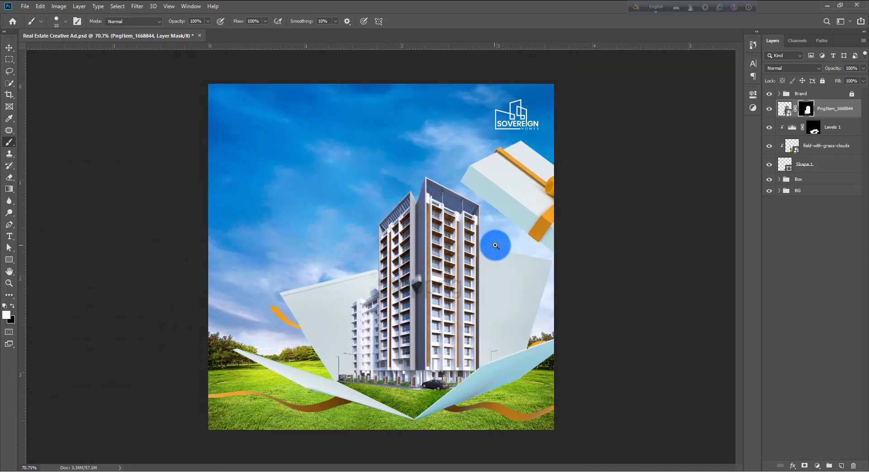
scroll(448, 317, up, 2)
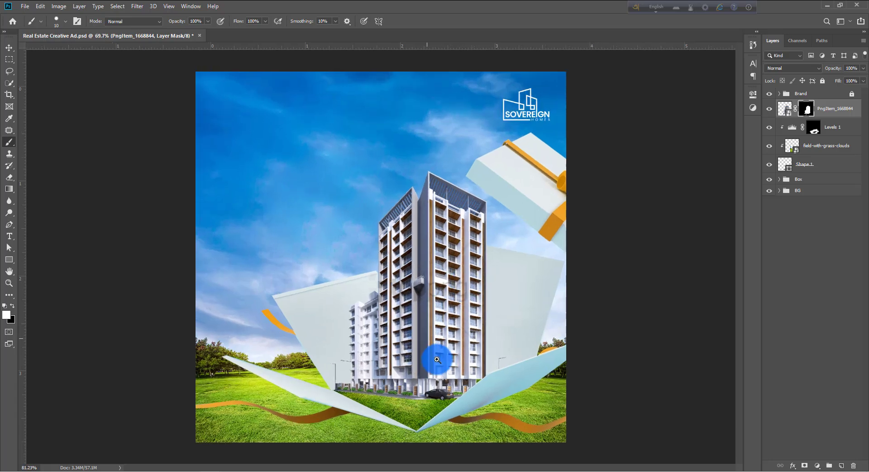
Add a Levels adjustment clipped to the building, lower its white output level to 172, and raise its black input level
click(810, 466)
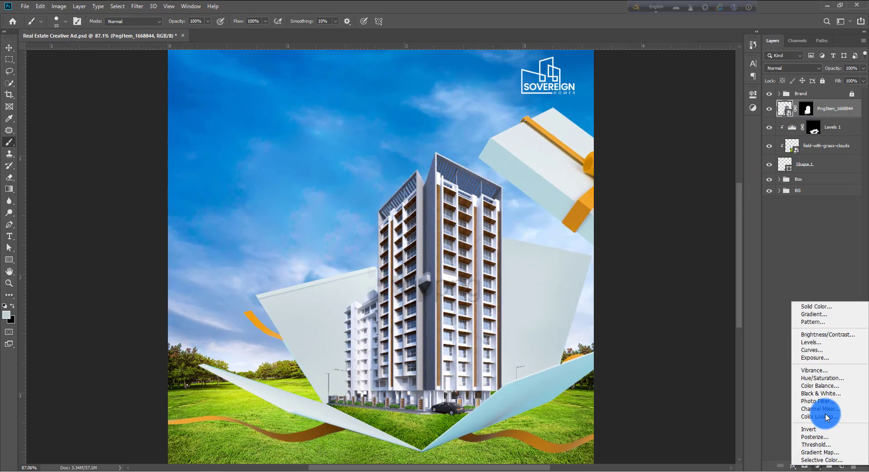
click(822, 342)
click(678, 245)
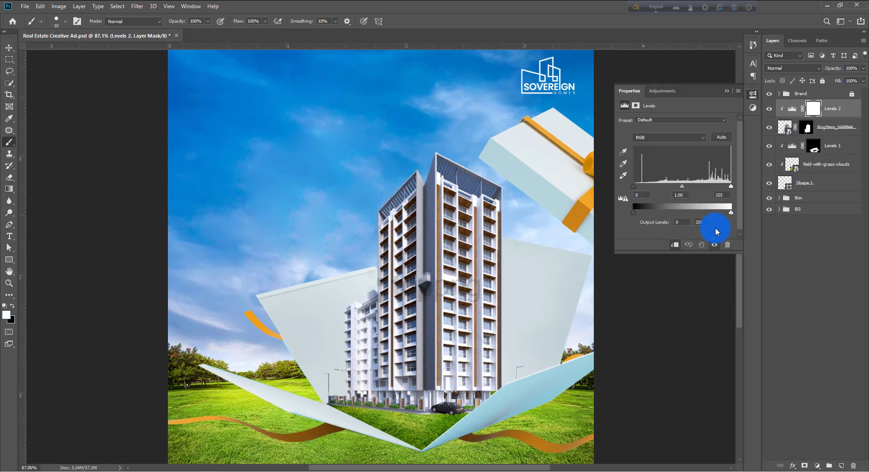
drag(734, 216, 700, 213)
drag(633, 186, 648, 193)
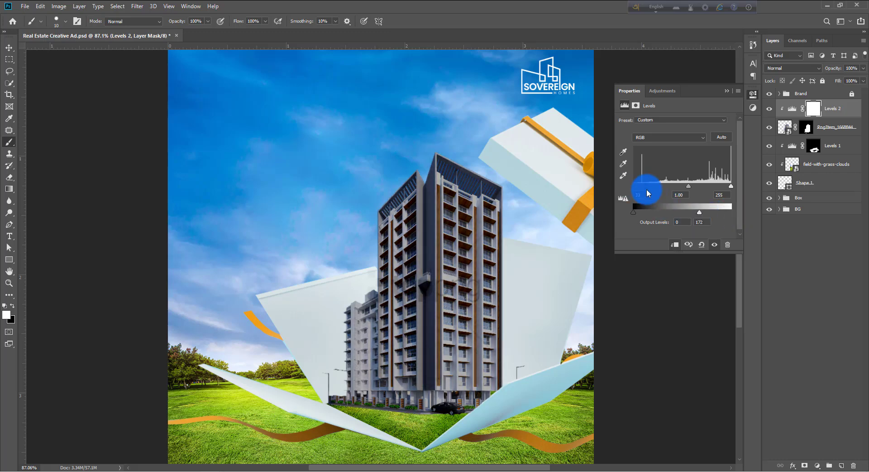
click(726, 91)
Invert the building's Levels mask and paint the darkening back in along the road edge at the building's base
key(ctrl+space)
drag(385, 326, 411, 304)
key(ctrl+i)
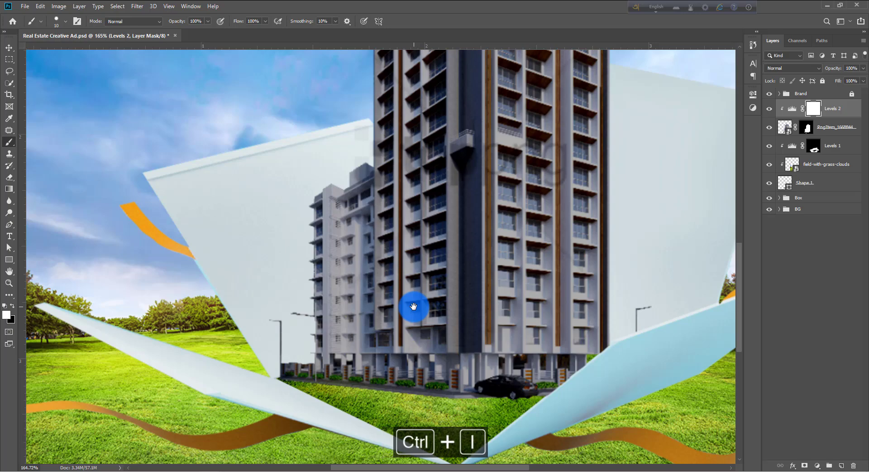
drag(283, 391, 313, 384)
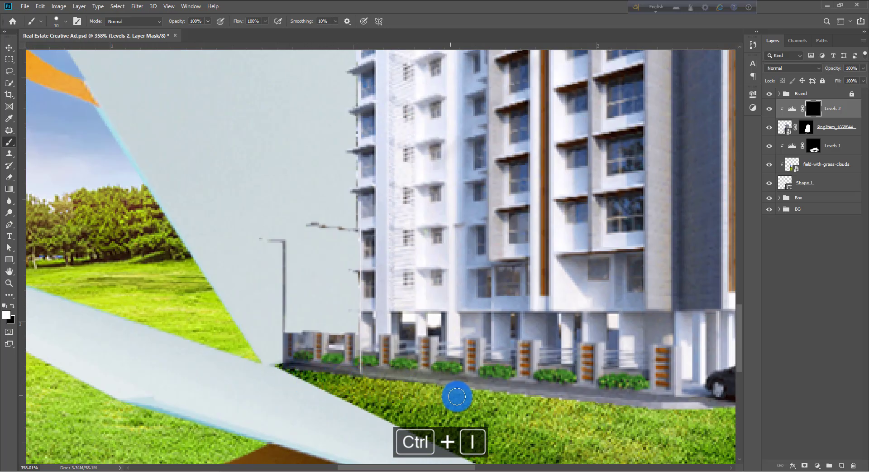
drag(398, 384, 412, 384)
mouse_move(351, 390)
mouse_down()
mouse_move(457, 401)
mouse_move(442, 262)
mouse_up()
drag(441, 370, 447, 272)
drag(423, 332, 433, 296)
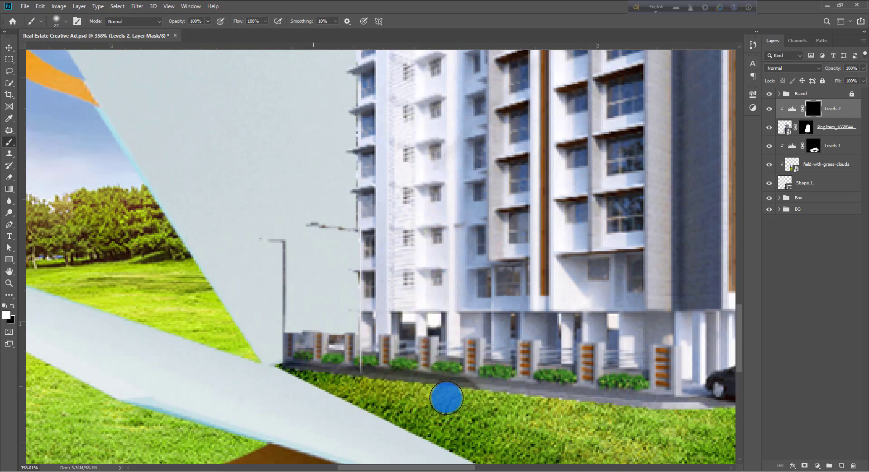
scroll(468, 394, right, 6)
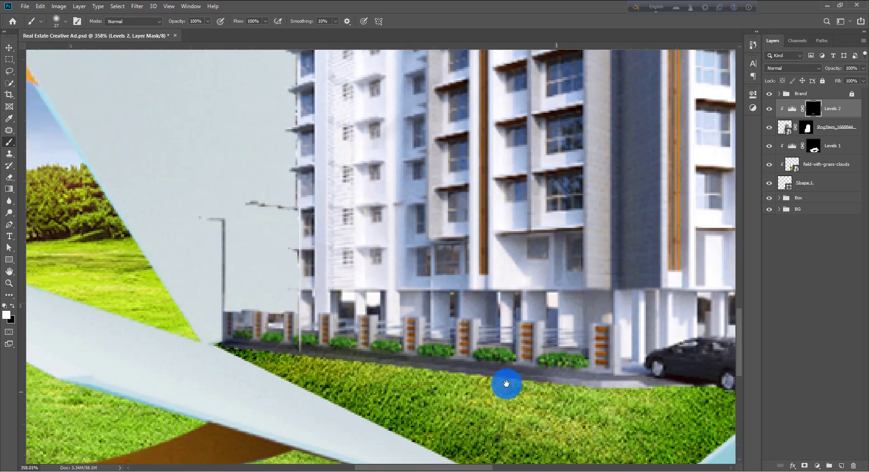
scroll(497, 376, right, 4)
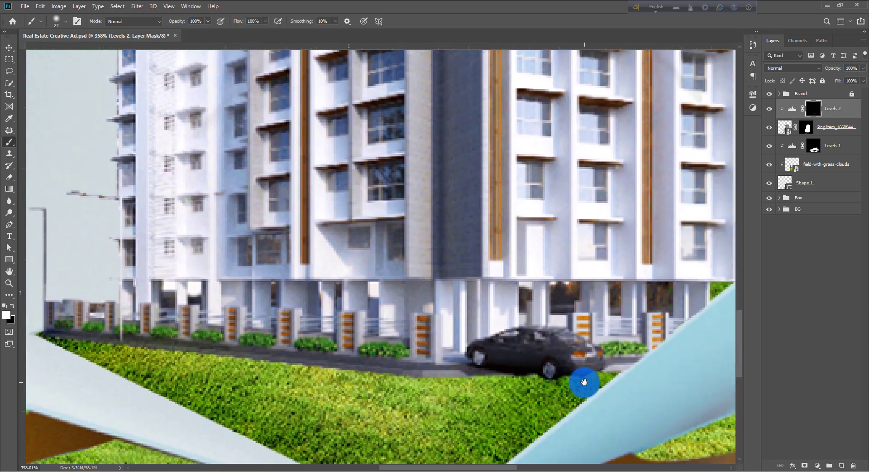
scroll(528, 382, right, 2)
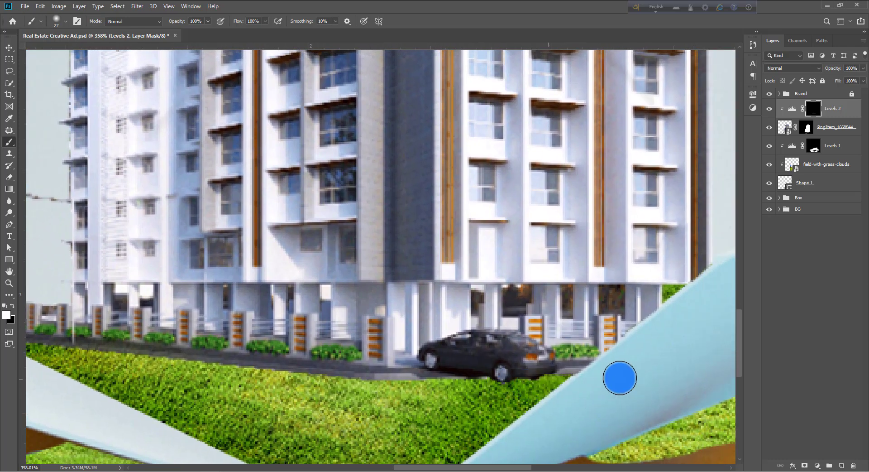
scroll(635, 373, down, 6)
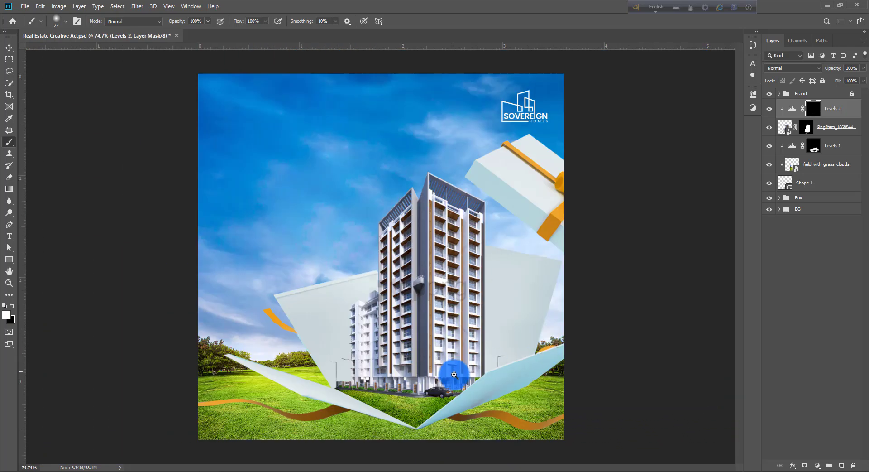
drag(455, 387, 466, 403)
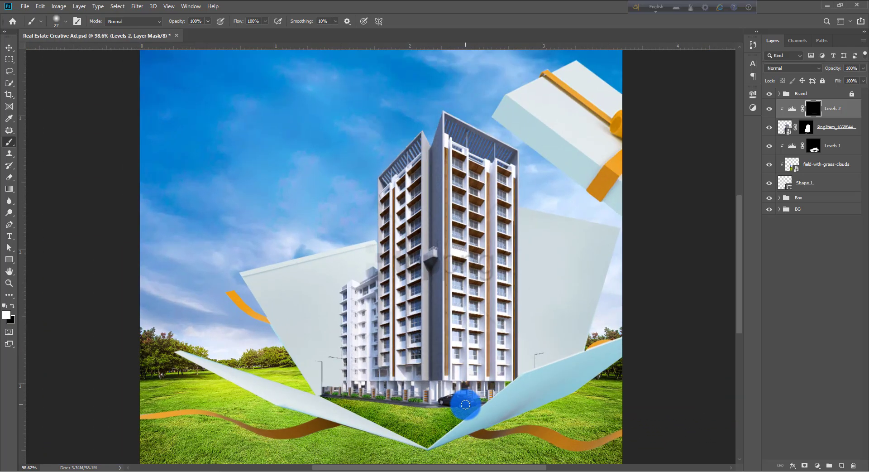
Paint more darkening into the grass Levels mask over the box floor, from beneath the car toward the front corner
key(v)
click(444, 422)
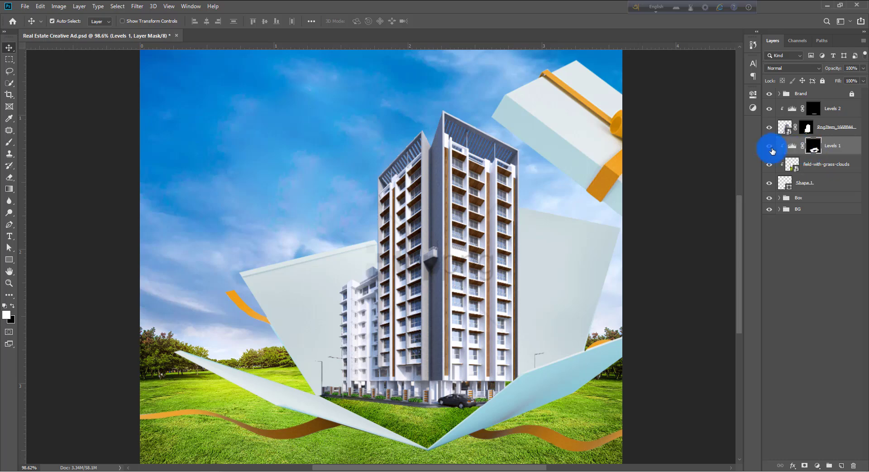
click(772, 149)
click(769, 150)
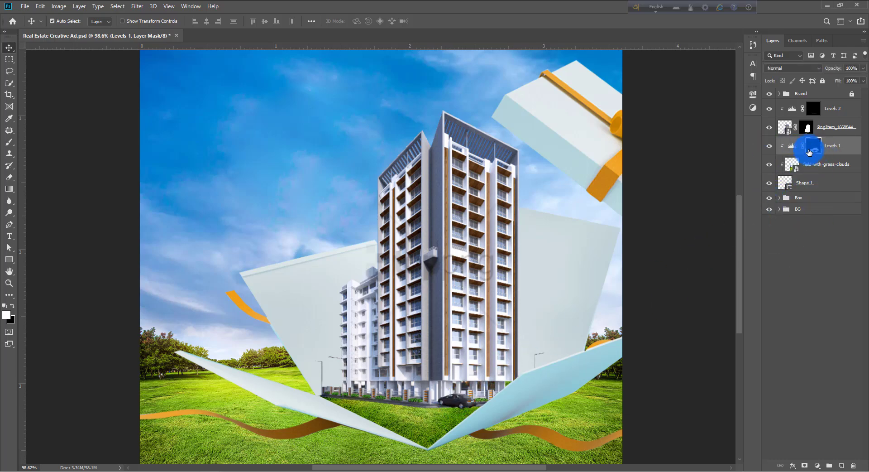
key(b)
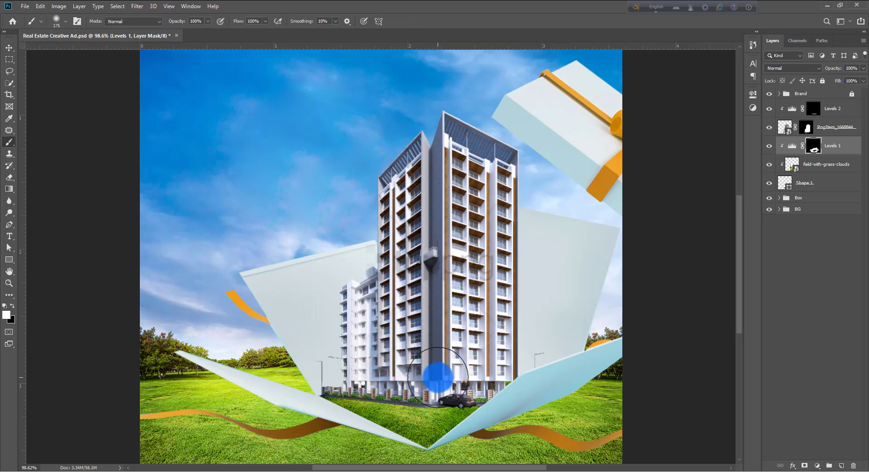
mouse_move(479, 405)
mouse_down()
mouse_move(530, 396)
mouse_move(357, 369)
mouse_move(481, 397)
mouse_move(316, 414)
mouse_move(395, 460)
mouse_up()
key(x)
scroll(451, 391, down, 5)
scroll(446, 396, up, 5)
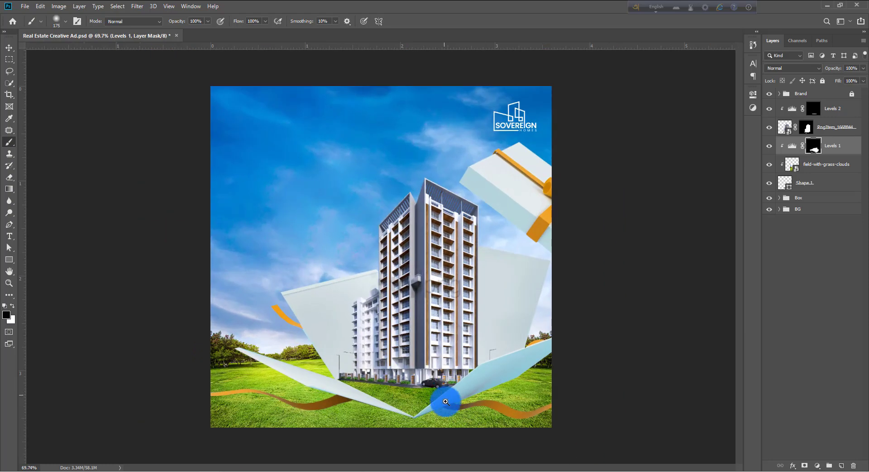
Extend the grass darkening along the building's base with a smaller white brush, and compare the result without the adjustment
key(x)
drag(425, 380, 409, 381)
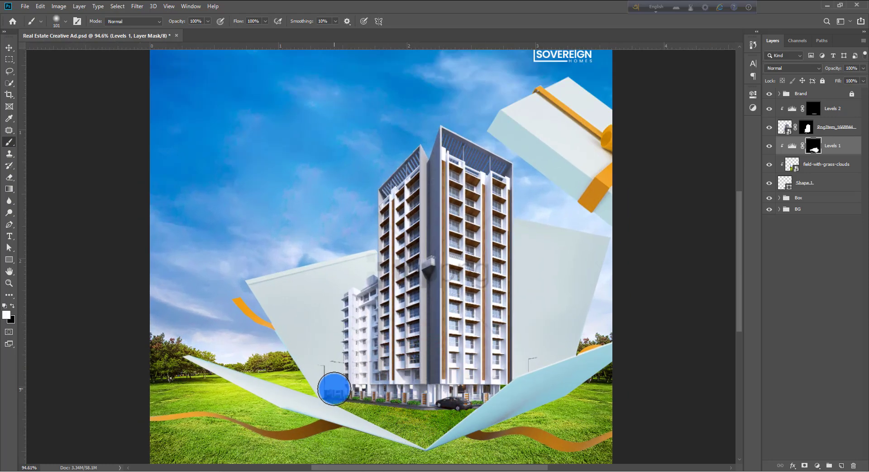
scroll(526, 399, down, 5)
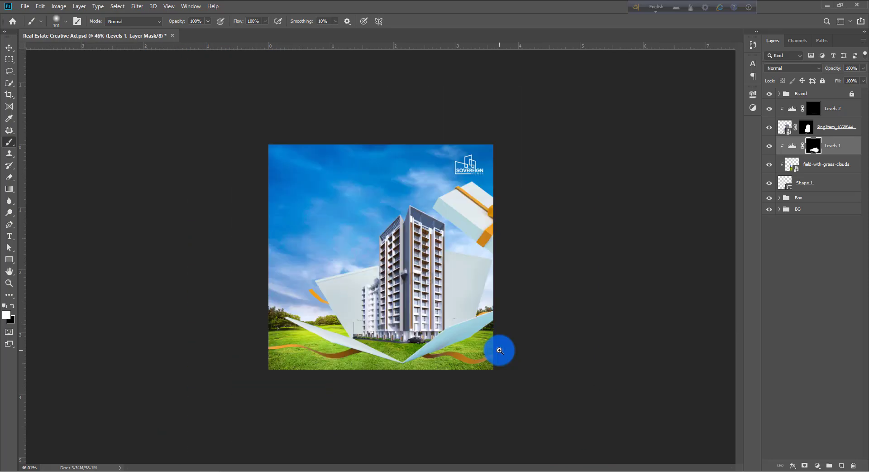
scroll(501, 349, up, 4)
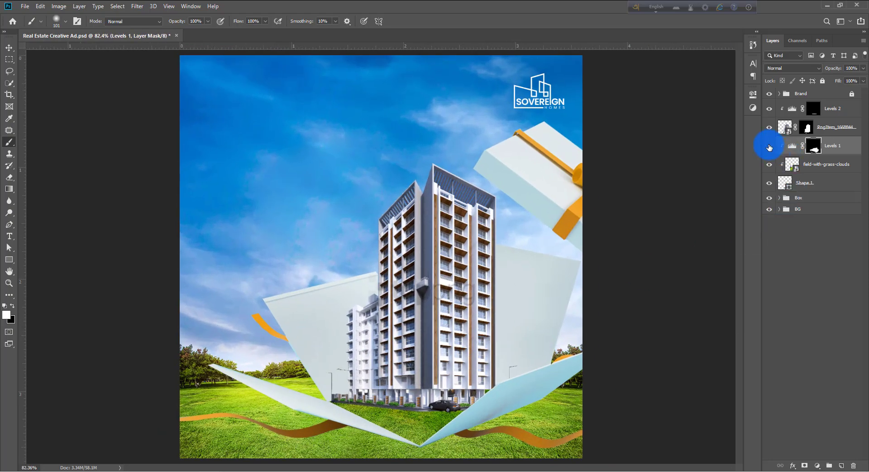
click(769, 147)
click(770, 147)
drag(486, 299, 450, 352)
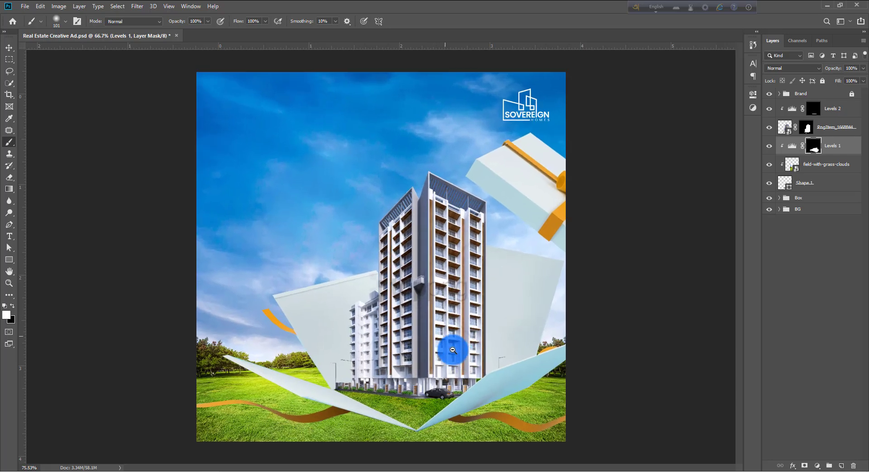
Group the building, grass floor and Levels layers down to the floor shape as Object, and save the document
click(839, 110)
drag(489, 266, 530, 235)
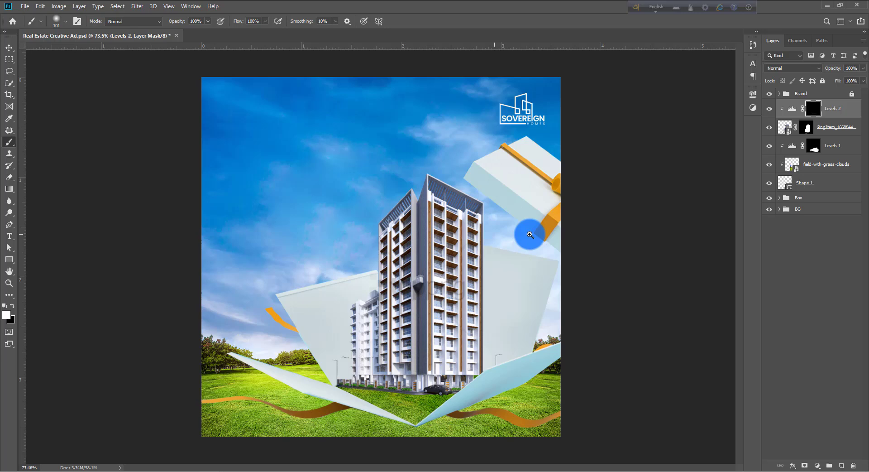
shift+click(818, 179)
key(ctrl+g)
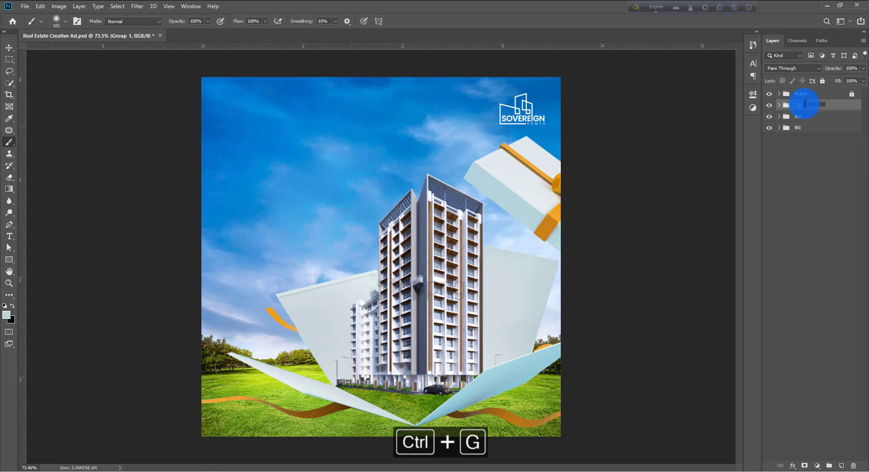
key(Return)
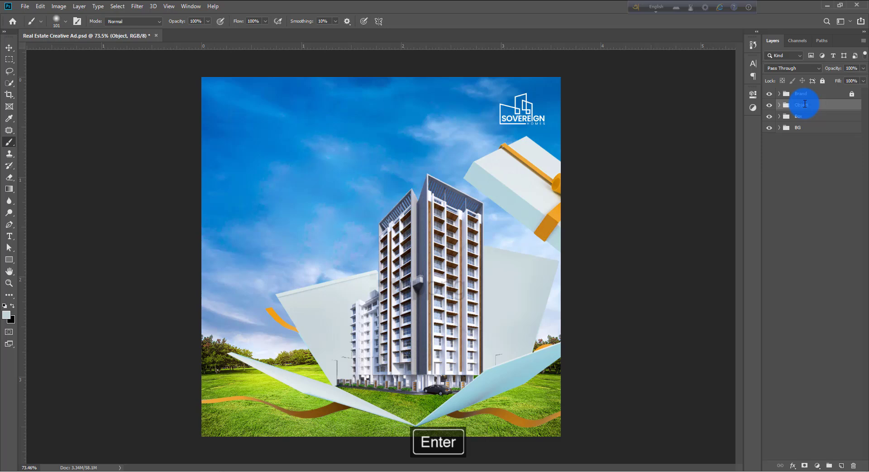
key(ctrl+s)
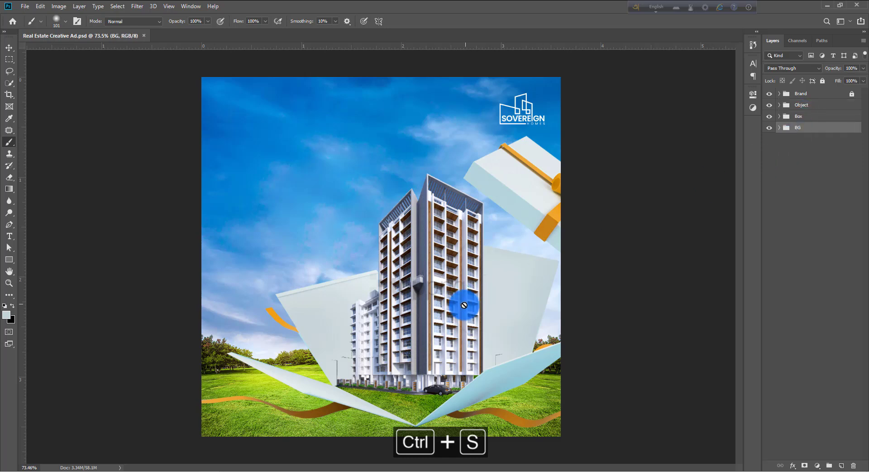
Create a new layer directly above the BG group and set the foreground colour to black (000000)
key(ctrl+space)
drag(464, 304, 439, 311)
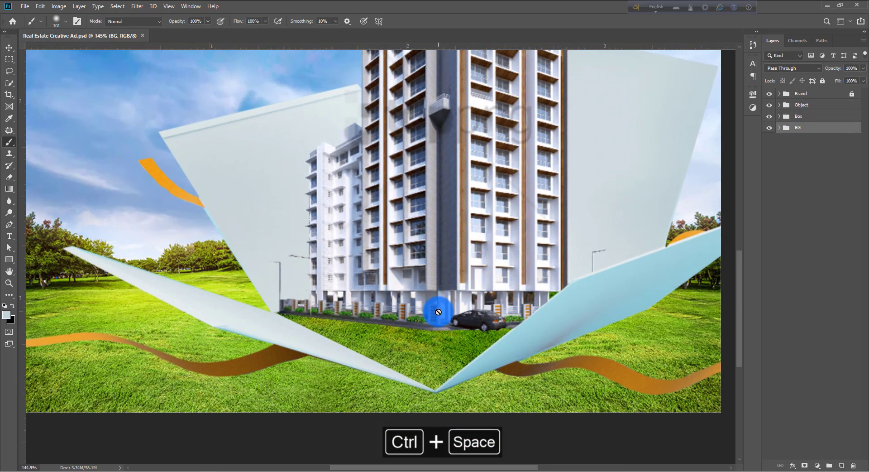
key(ctrl+shift+n)
key(Return)
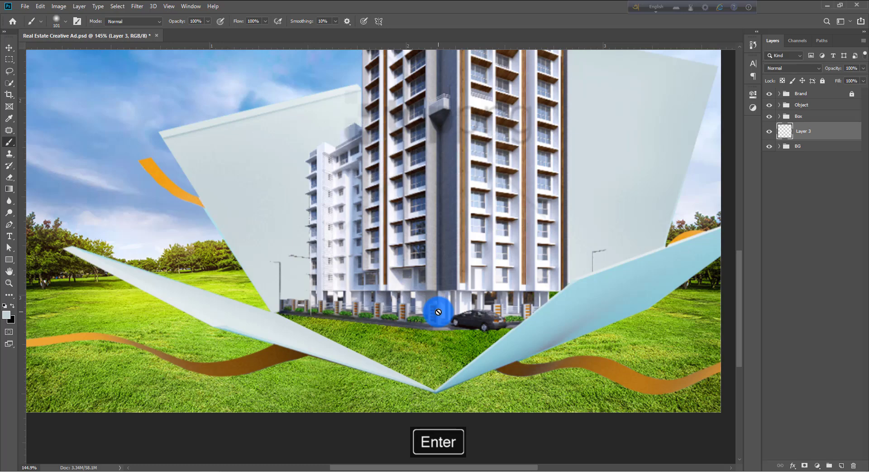
click(6, 316)
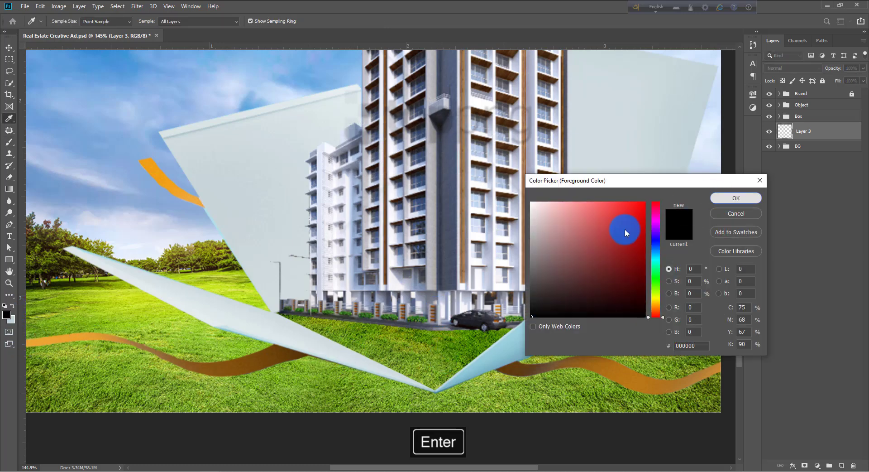
key(Return)
Paint a large soft black spot on the new layer behind the box for a shadow
scroll(445, 229, down, 3)
drag(400, 188, 399, 230)
drag(325, 178, 370, 182)
mouse_move(351, 212)
mouse_down()
mouse_move(376, 36)
mouse_move(377, 82)
mouse_move(349, 196)
mouse_up()
click(350, 198)
Flatten the black spot, stretch it across the grass beneath the box, and set the layer's fill to 60%
key(ctrl+t)
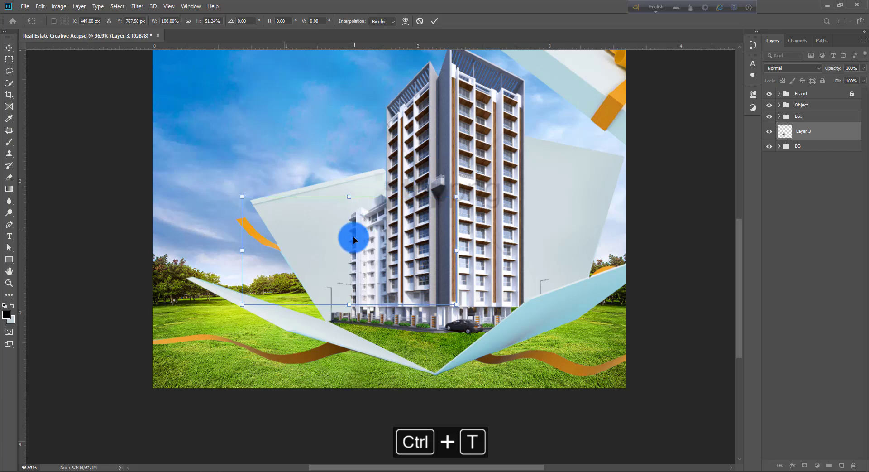
drag(353, 236, 412, 342)
drag(458, 358, 448, 334)
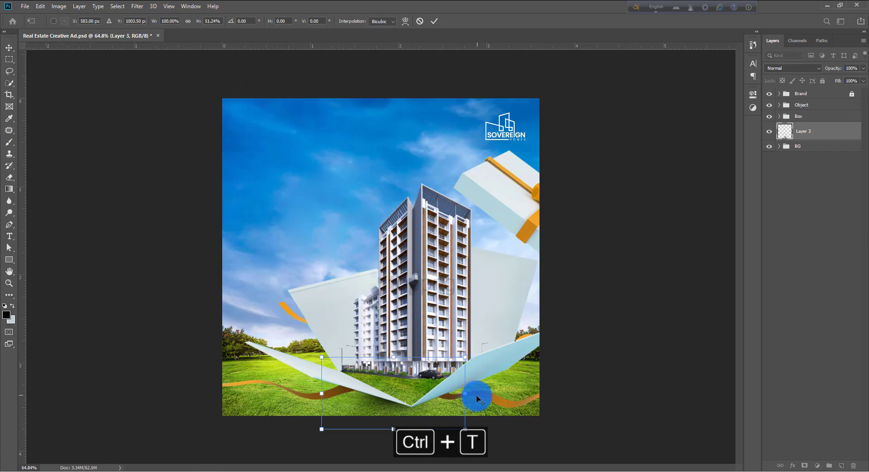
drag(465, 393, 582, 392)
drag(481, 412, 490, 342)
mouse_move(500, 332)
mouse_down()
mouse_move(519, 329)
mouse_move(513, 325)
mouse_up()
key(ctrl+0)
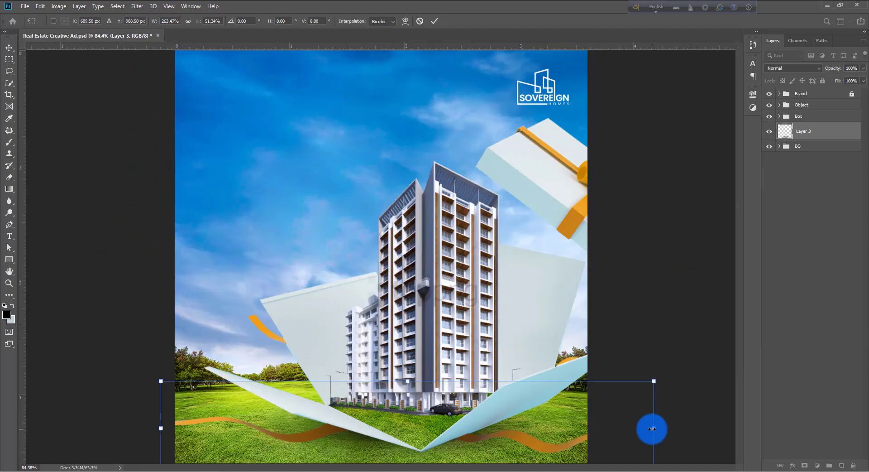
drag(652, 428, 624, 422)
mouse_move(407, 379)
mouse_down()
mouse_move(412, 359)
mouse_move(411, 374)
mouse_up()
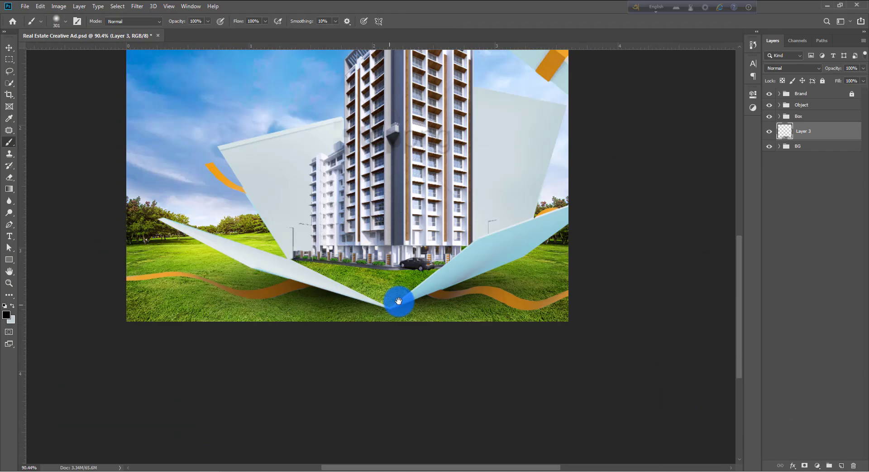
key(ctrl+0)
drag(838, 81, 819, 82)
Duplicate the shadow layer and scale the copy to about 57% width and 22% height beneath the left ribbon
key(ctrl+j)
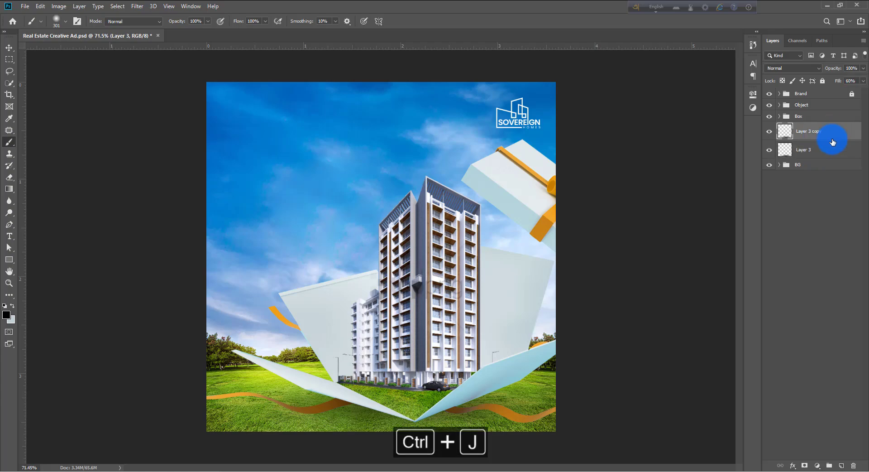
key(ctrl+t)
drag(408, 357, 406, 395)
drag(708, 404, 634, 405)
drag(466, 410, 362, 421)
key(ctrl+space)
drag(533, 426, 409, 425)
drag(129, 426, 102, 425)
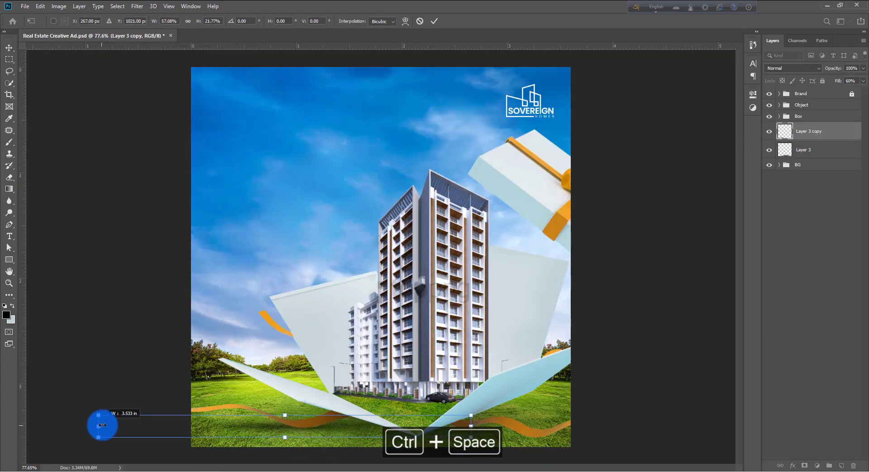
click(434, 21)
Duplicate the left ribbon's shadow, mirror and tilt the copy beneath the right ribbon, and save the document
key(ctrl+j)
key(ctrl+t)
right_click(308, 417)
click(327, 412)
drag(313, 419, 523, 420)
scroll(520, 418, up, 4)
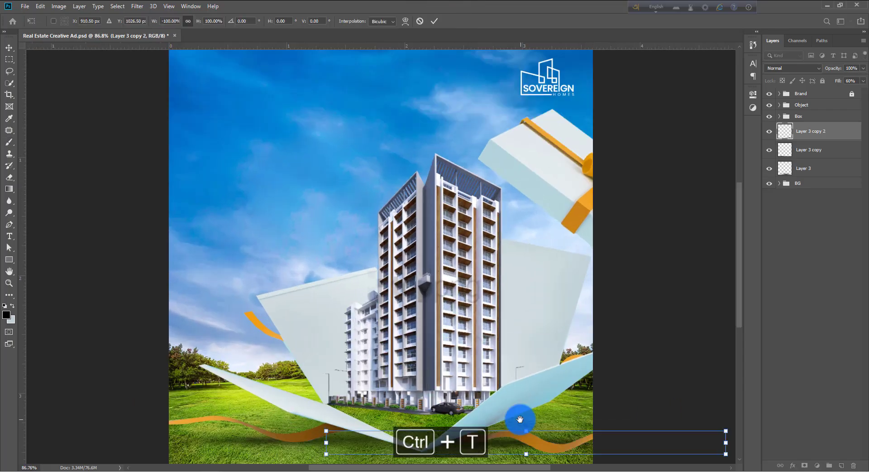
drag(731, 319, 736, 341)
scroll(435, 402, down, 5)
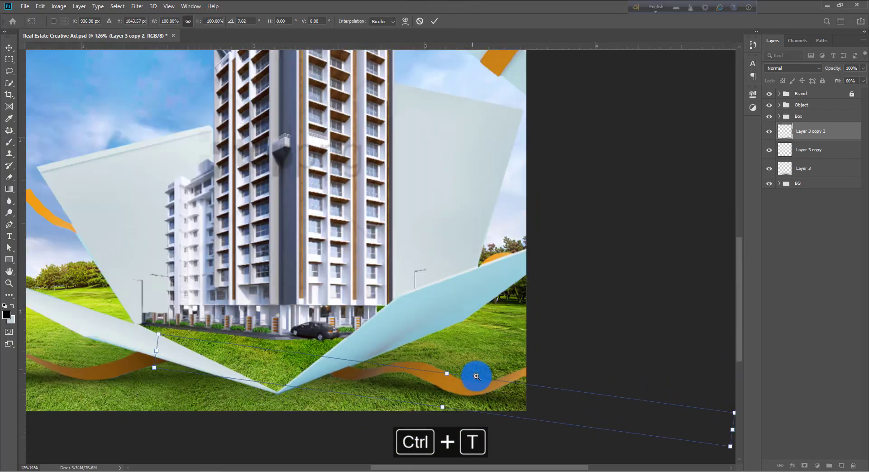
key(Return)
key(b)
key(ctrl+s)
Draw a black Pen shape over the grass below the box's right flap, with its upper edge hidden behind the flap
scroll(466, 398, up, 5)
key(p)
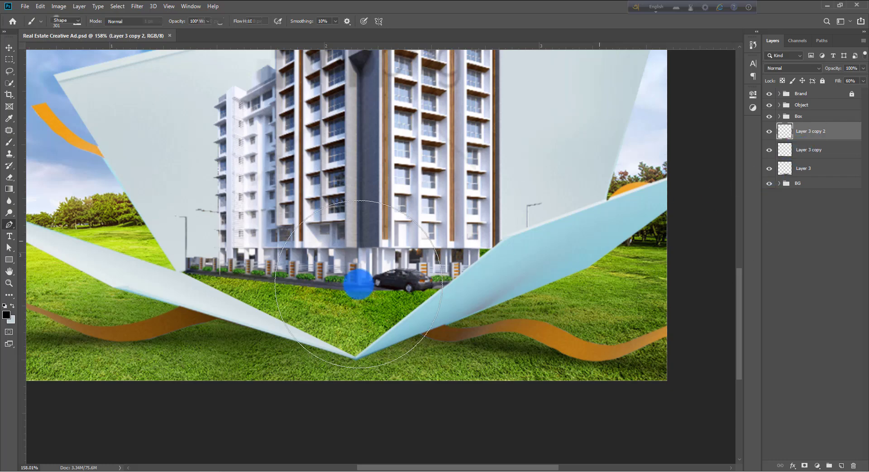
scroll(370, 356, down, 1)
key(ctrl+space)
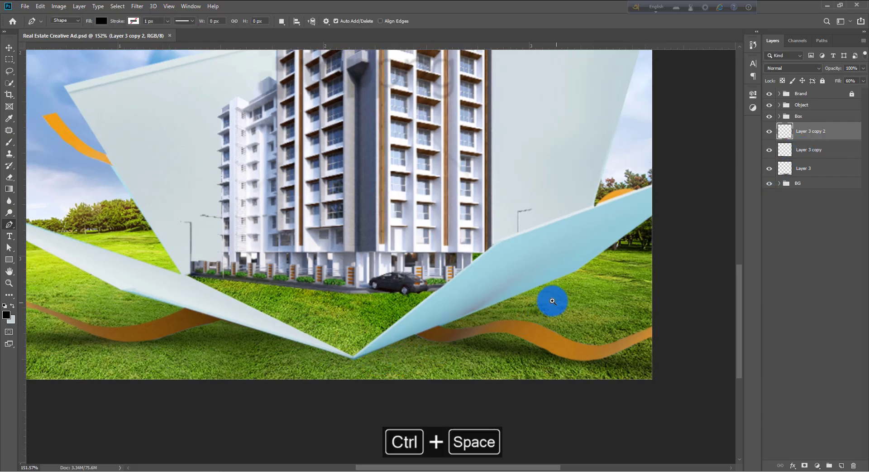
drag(553, 299, 539, 288)
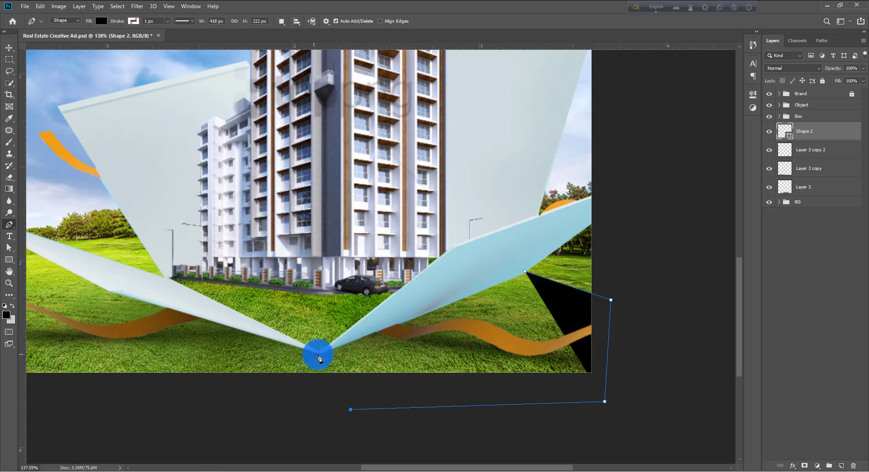
click(317, 346)
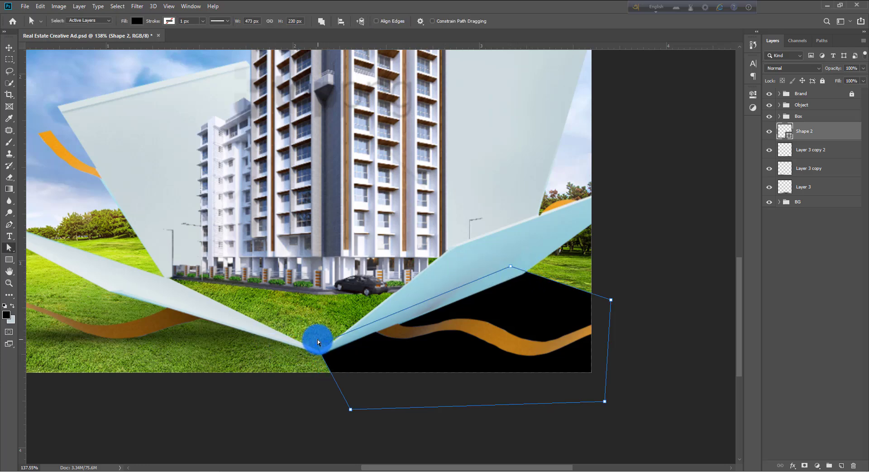
key(ctrl+space)
drag(314, 343, 331, 311)
Draw a second black Pen shape over the grass below the box's left flap, extending past the canvas edges
key(p)
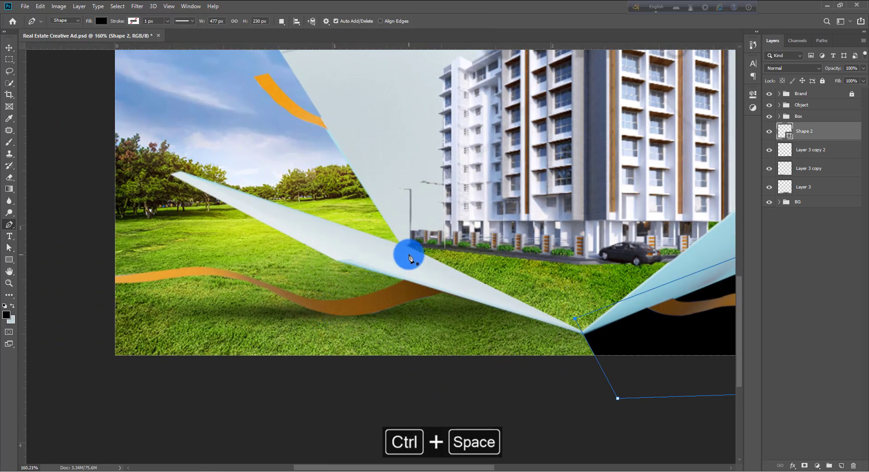
click(110, 250)
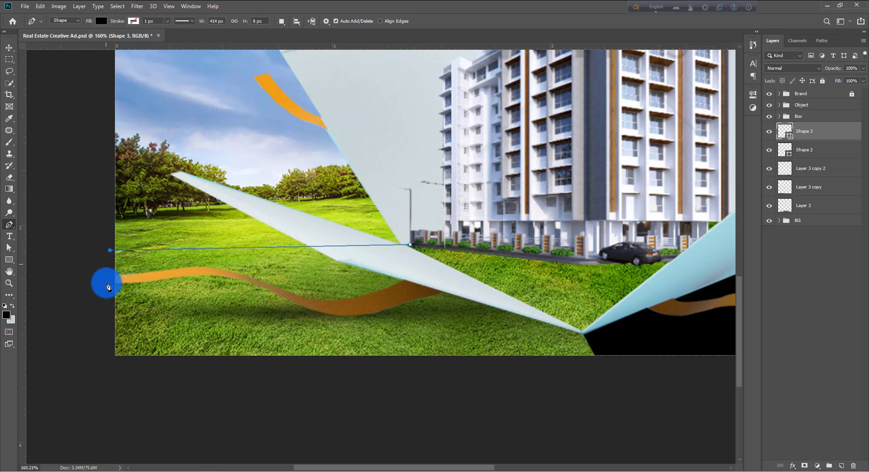
click(106, 376)
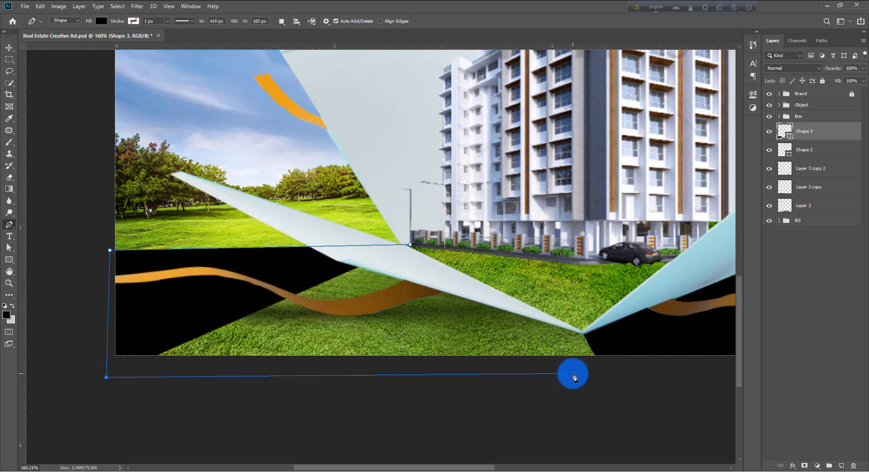
click(603, 334)
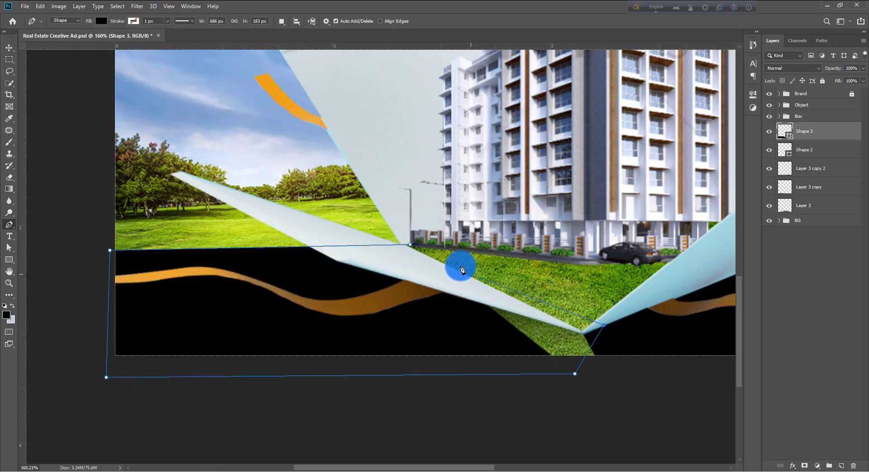
click(411, 245)
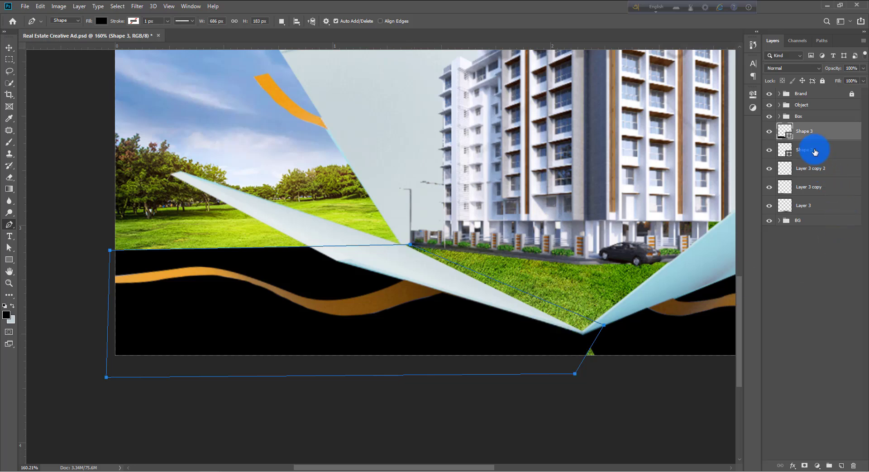
Feather the left black shape (Shape 3) by 10 px
shift+click(815, 151)
click(758, 96)
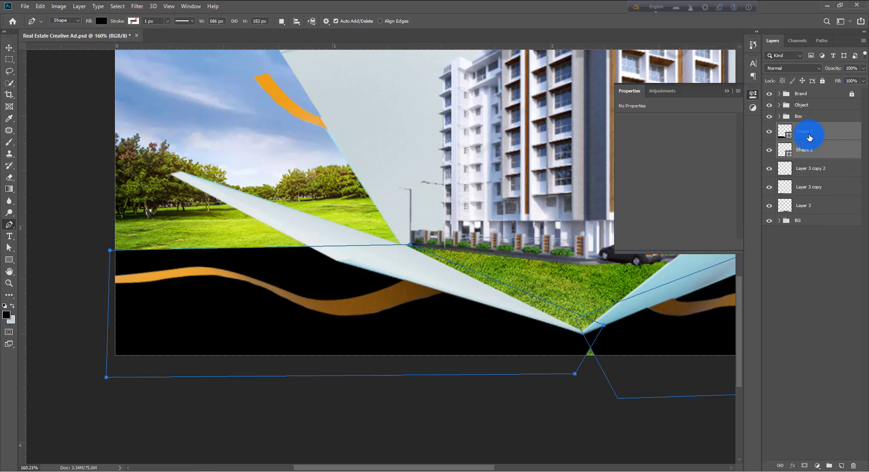
click(809, 137)
click(789, 137)
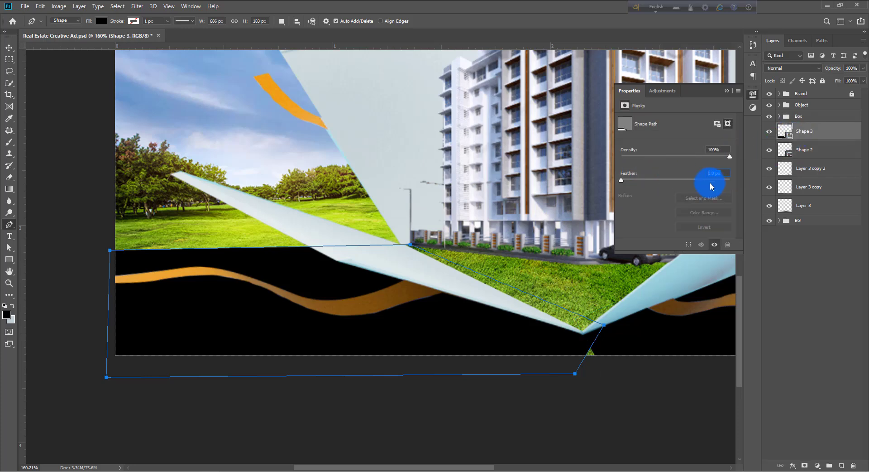
text(10)
key(Return)
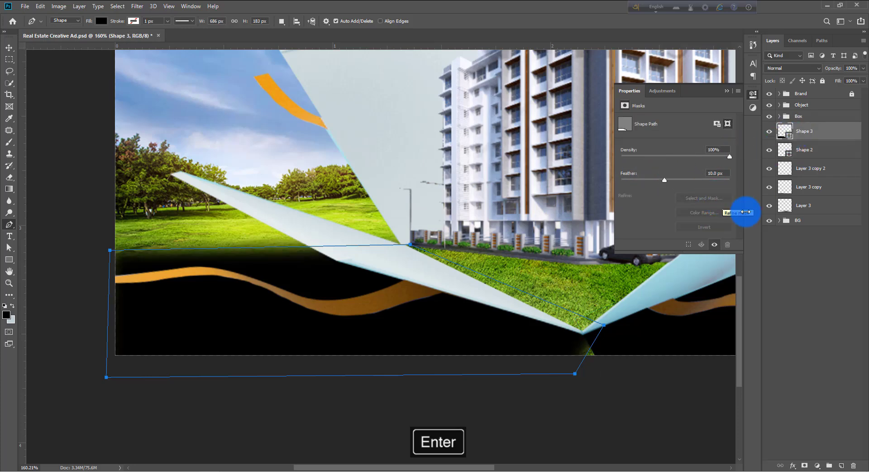
Feather the right black shape (Shape 2) by 10 px
drag(511, 326, 516, 302)
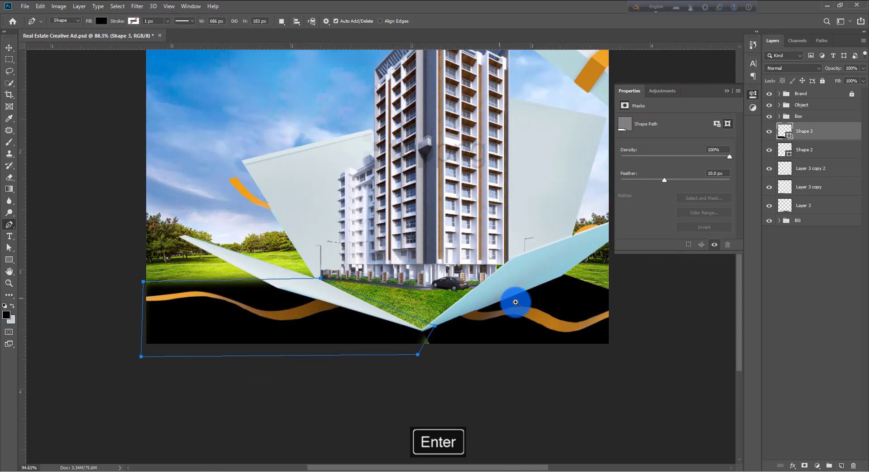
click(814, 147)
drag(726, 173, 647, 177)
text(1)
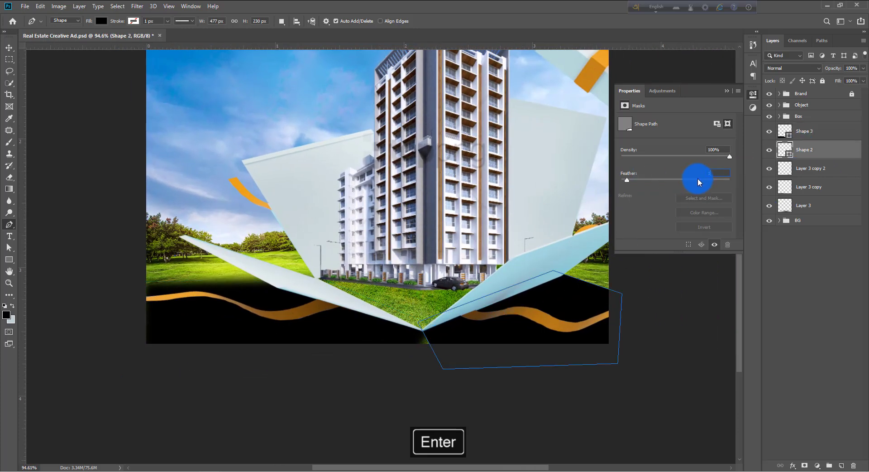
text(0)
key(Return)
Add a layer mask to Shape 3 and paint black with a large soft brush to fade the left shadow into the grass
click(792, 137)
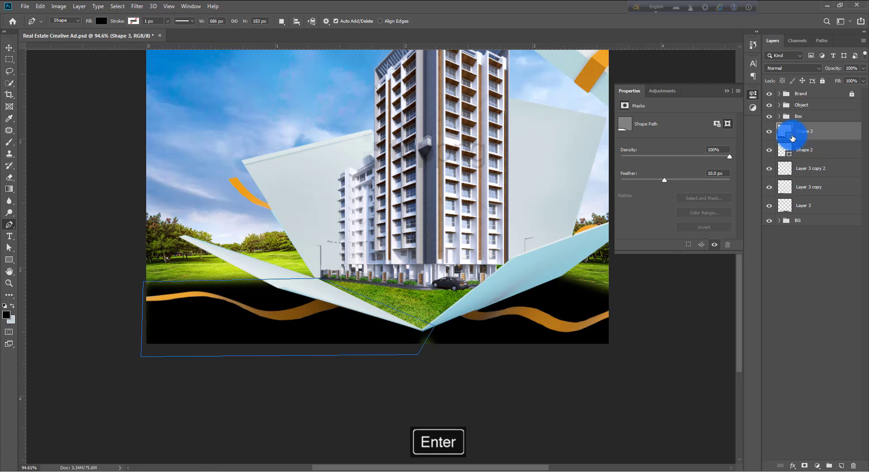
click(769, 132)
click(770, 131)
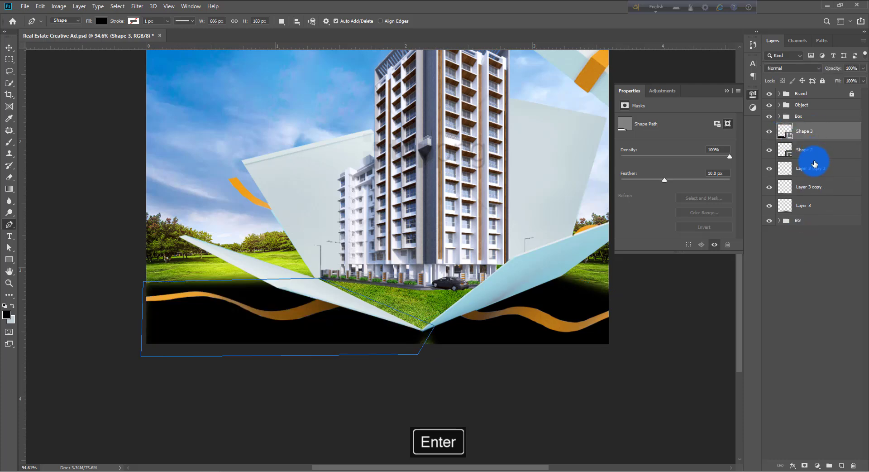
click(796, 154)
click(809, 137)
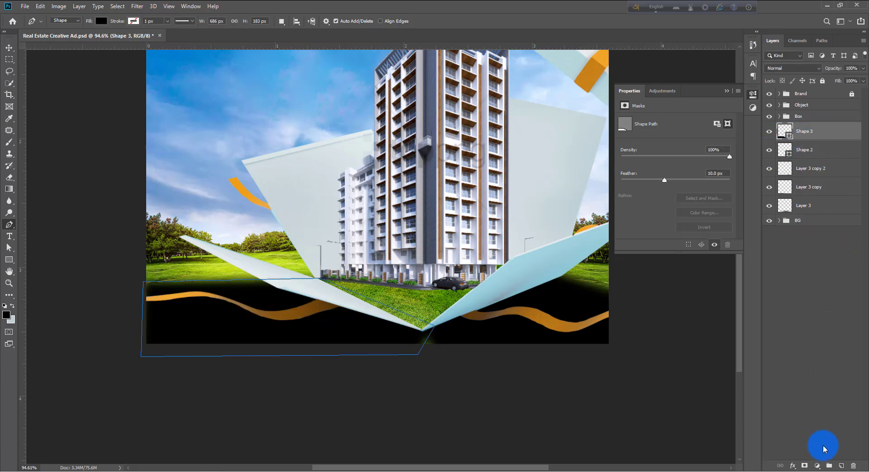
key(b)
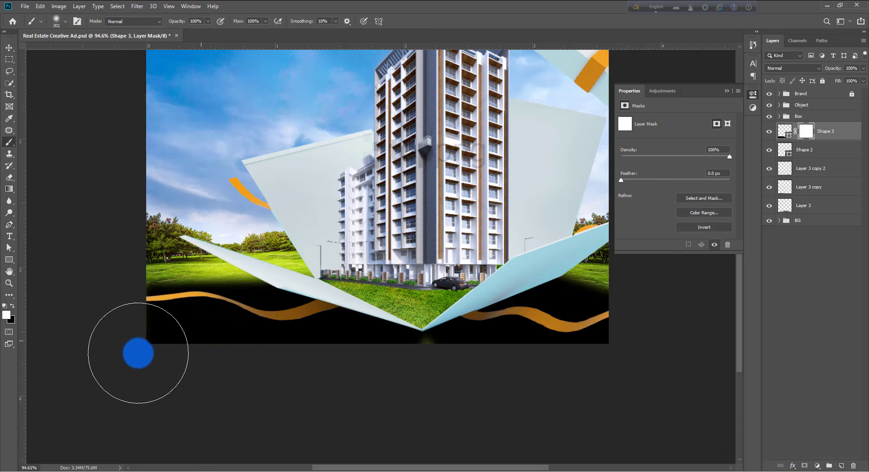
key(x)
mouse_move(177, 347)
mouse_down()
mouse_move(110, 332)
mouse_move(193, 339)
mouse_move(227, 330)
mouse_move(327, 380)
mouse_move(264, 393)
mouse_up()
Add a layer mask to Shape 2 and paint on it to fade the right shadow into the grass
click(809, 151)
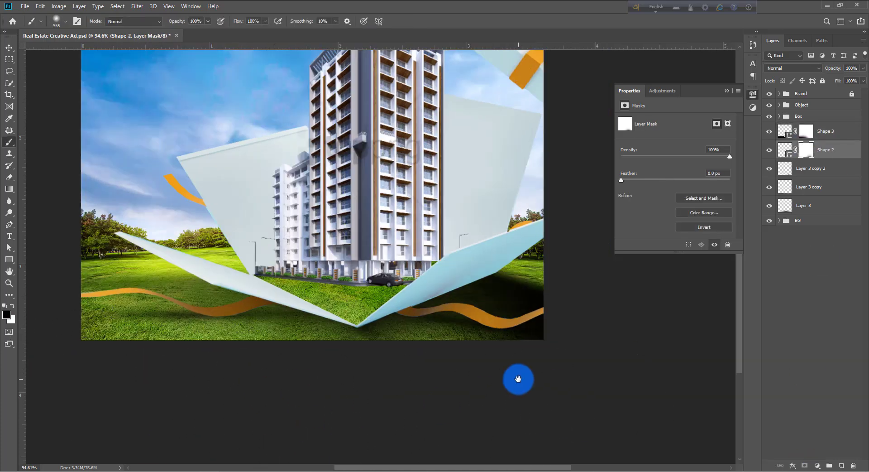
drag(503, 302, 501, 335)
drag(344, 384, 378, 383)
mouse_move(379, 358)
mouse_down()
mouse_move(394, 341)
mouse_move(299, 341)
mouse_up()
key(x)
mouse_move(443, 395)
mouse_down()
mouse_move(442, 305)
mouse_move(403, 263)
mouse_up()
Refine the Shape 3 mask with a smaller white brush along the box's left flap
click(804, 135)
key(ctrl+z)
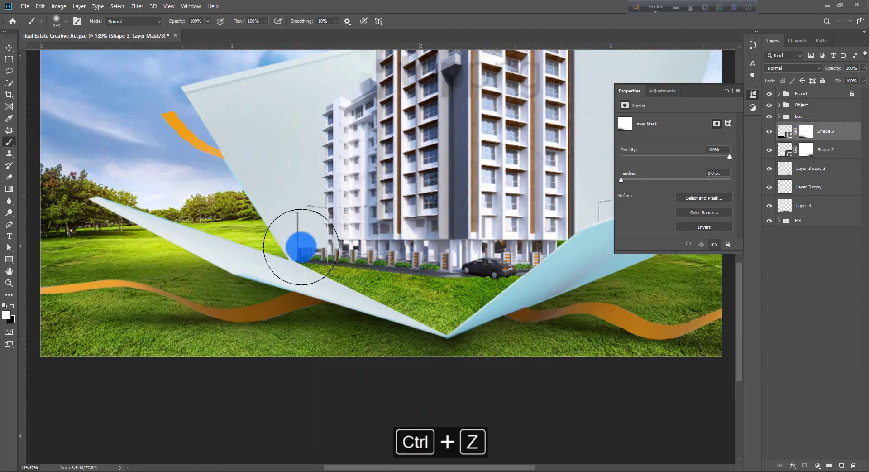
key(ctrl+space)
drag(235, 224, 215, 204)
key(ctrl+space)
mouse_move(424, 374)
mouse_down()
mouse_move(433, 363)
mouse_move(448, 365)
mouse_up()
Touch up the Shape 2 mask below the right flap and the Shape 3 mask near the box's lower corner
click(807, 149)
drag(525, 395, 486, 403)
key(ctrl+space)
drag(449, 368, 441, 371)
drag(534, 349, 491, 315)
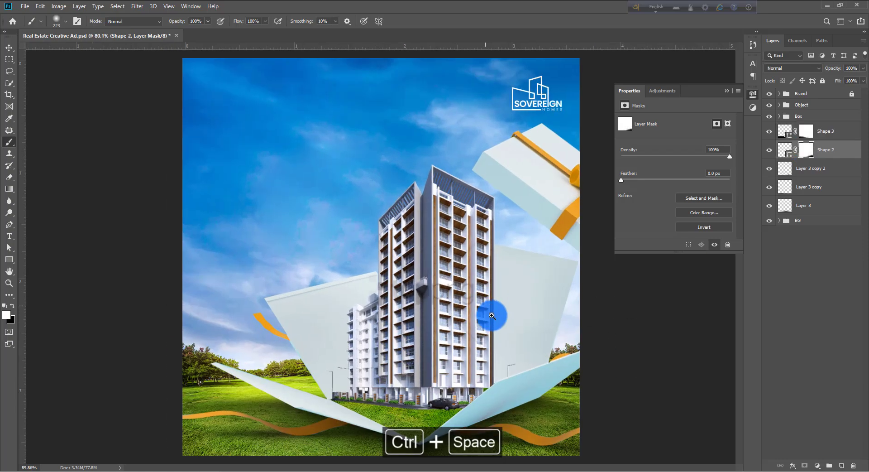
click(797, 135)
drag(398, 398, 402, 420)
Set the fill of both Shape 2 and Shape 3 to 85%
key(ctrl+space)
drag(409, 376, 464, 366)
shift+click(834, 150)
drag(838, 81, 828, 80)
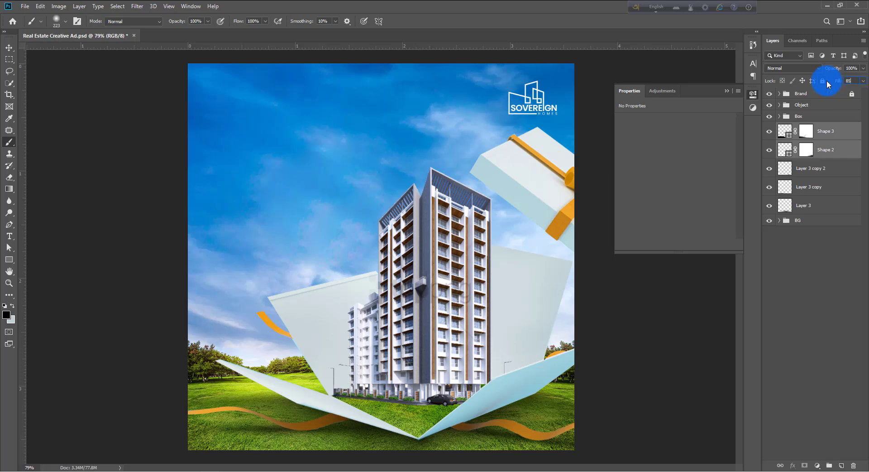
key(ctrl+space)
mouse_move(434, 353)
mouse_down()
mouse_move(422, 350)
mouse_move(439, 350)
mouse_up()
Group both black shapes and the three painted shadow layers as Shadow
shift+click(819, 203)
key(ctrl+g)
text(Shadow)
key(Return)
key(ctrl+space)
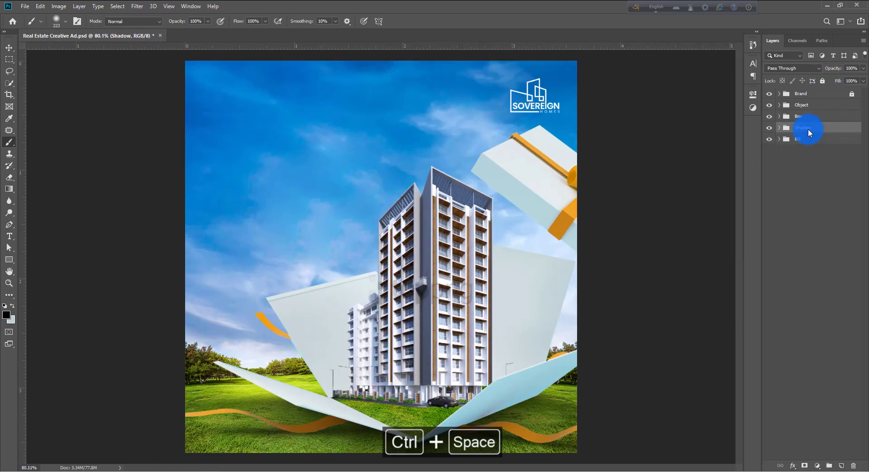
drag(513, 266, 494, 230)
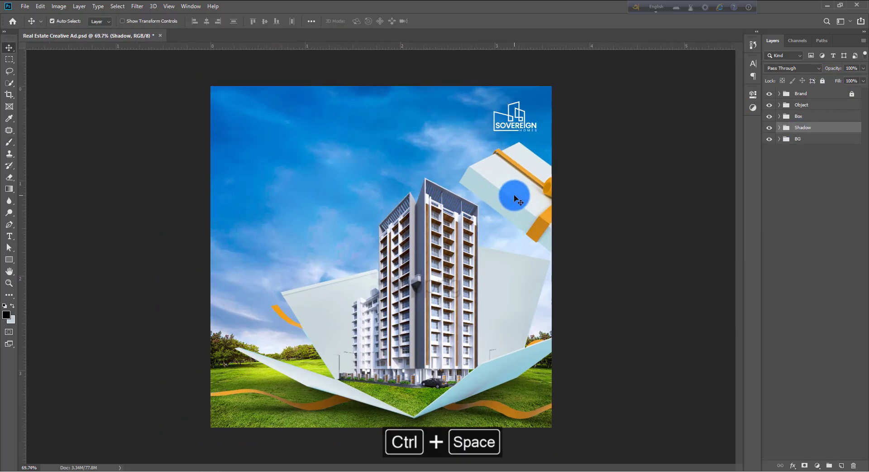
Rotate the gift box lid about 10° clockwise and move it farther into the canvas beside the tower
ctrl+click(528, 202)
key(ctrl+t)
drag(641, 141, 652, 156)
drag(582, 188, 558, 197)
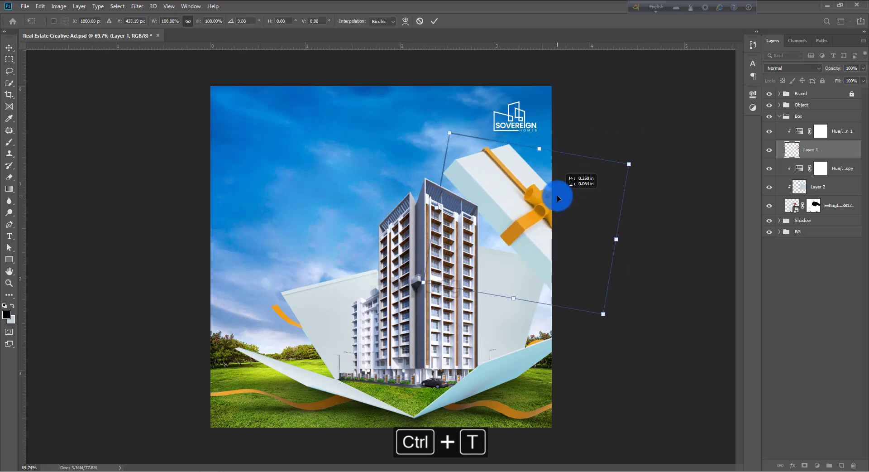
key(Return)
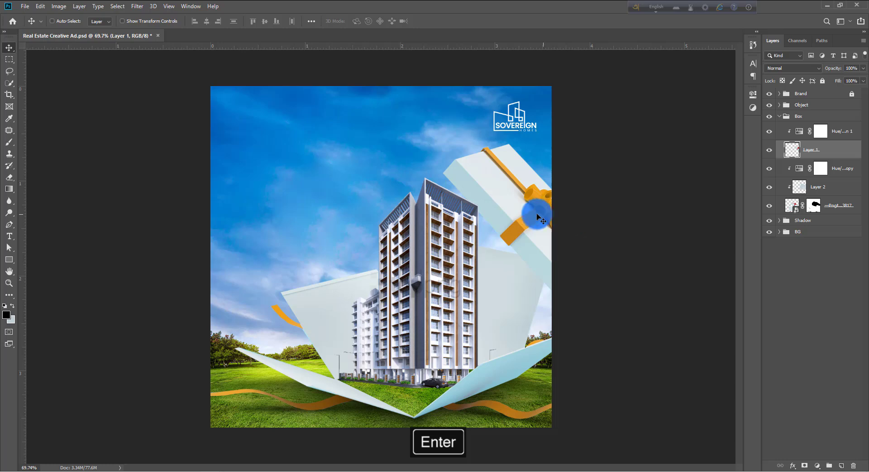
mouse_move(528, 209)
mouse_down()
mouse_move(525, 196)
mouse_move(526, 204)
mouse_up()
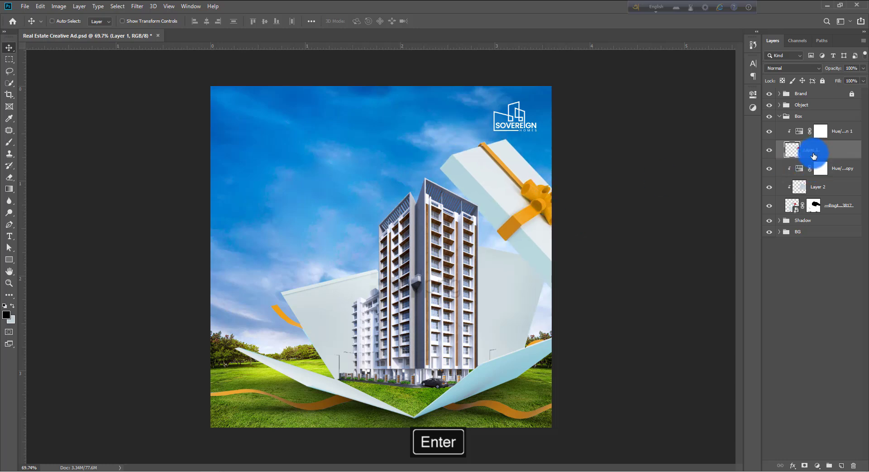
Undo the last two changes to the gift box lid and nudge the lid slightly beside the tower
key(ctrl+z)
key(ctrl+z)
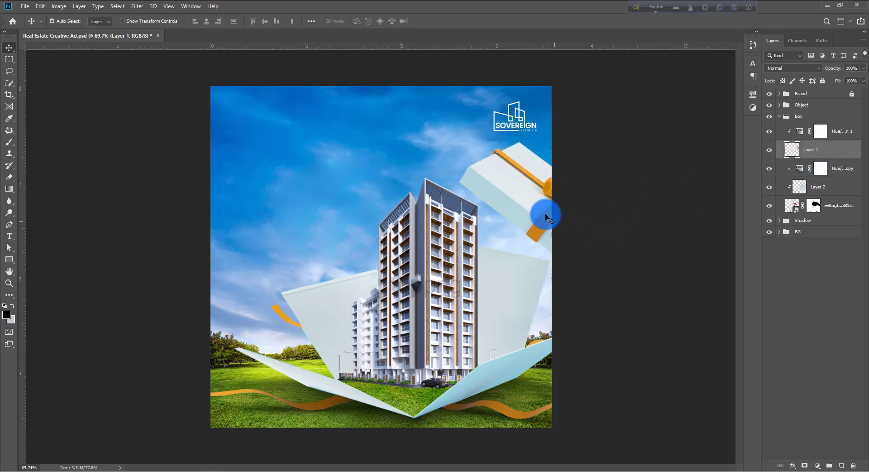
scroll(536, 205, down, 1)
scroll(537, 199, up, 1)
drag(533, 191, 535, 193)
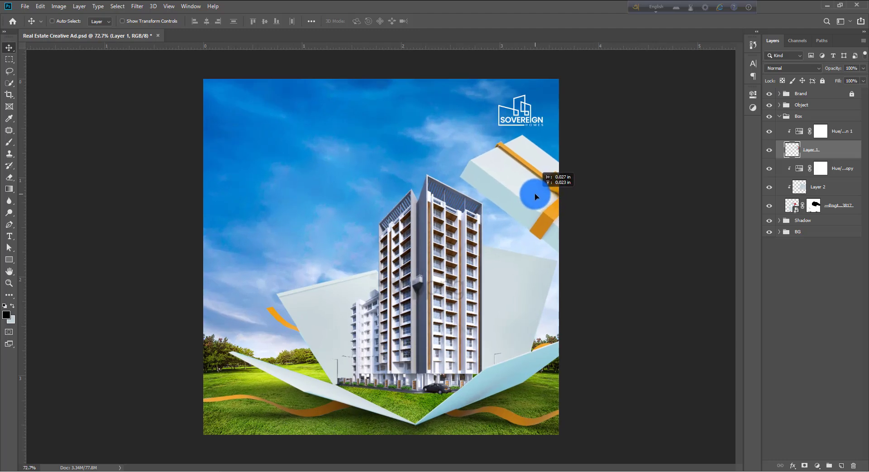
scroll(533, 199, down, 1)
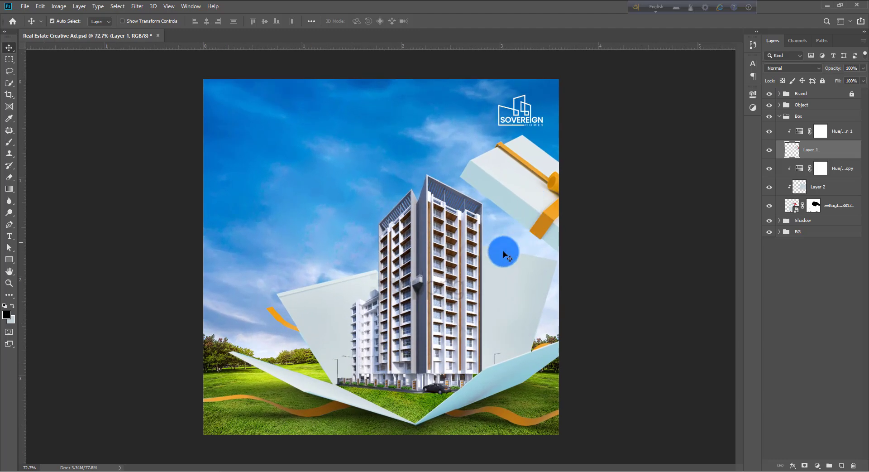
Collapse the Object and Box groups and place the 26_Magic_overlays image as a layer directly above Box
click(421, 299)
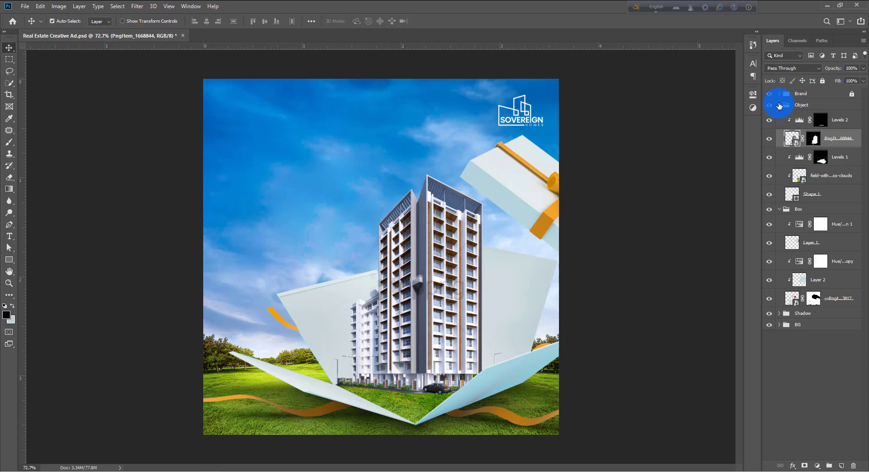
click(779, 106)
click(779, 116)
click(819, 119)
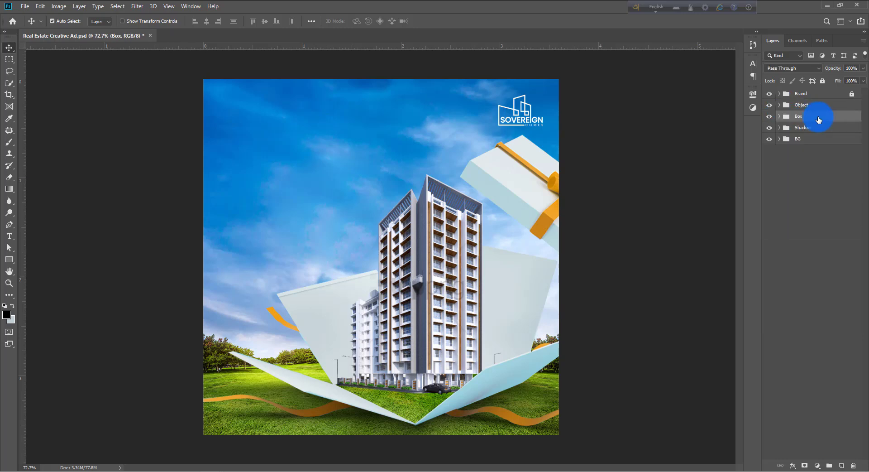
click(25, 6)
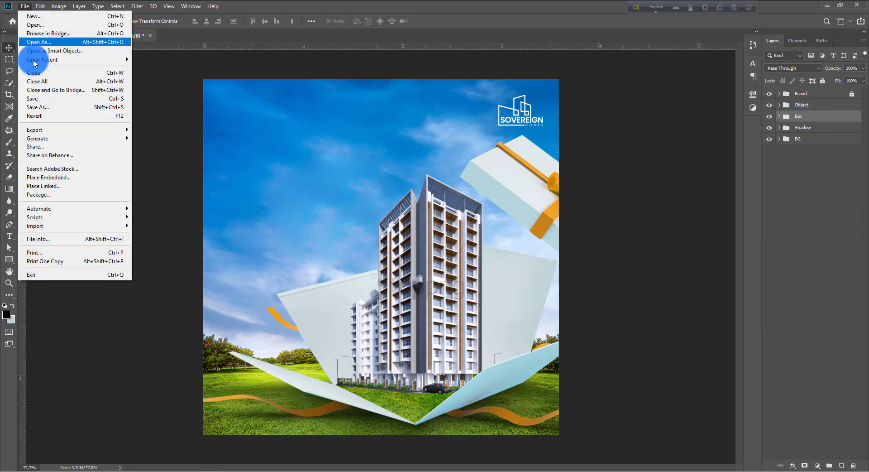
click(50, 170)
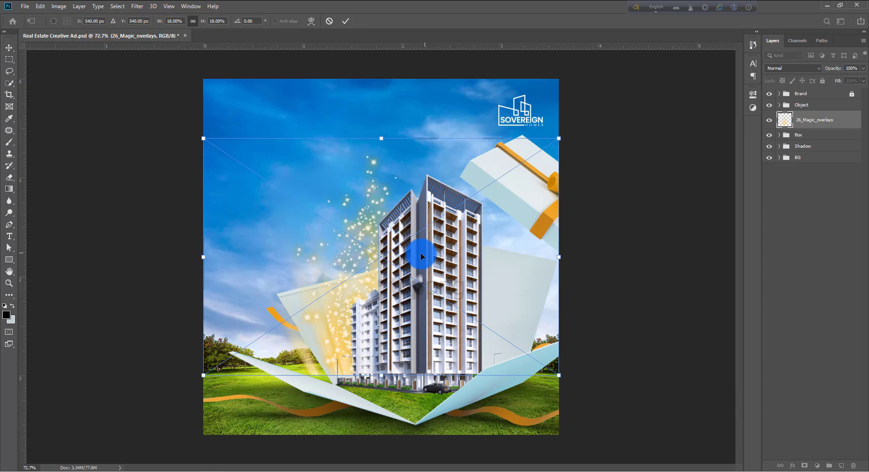
Flip the magic overlay horizontally and fit it behind the tower, and set its blend mode to Screen
drag(420, 252, 450, 268)
right_click(388, 280)
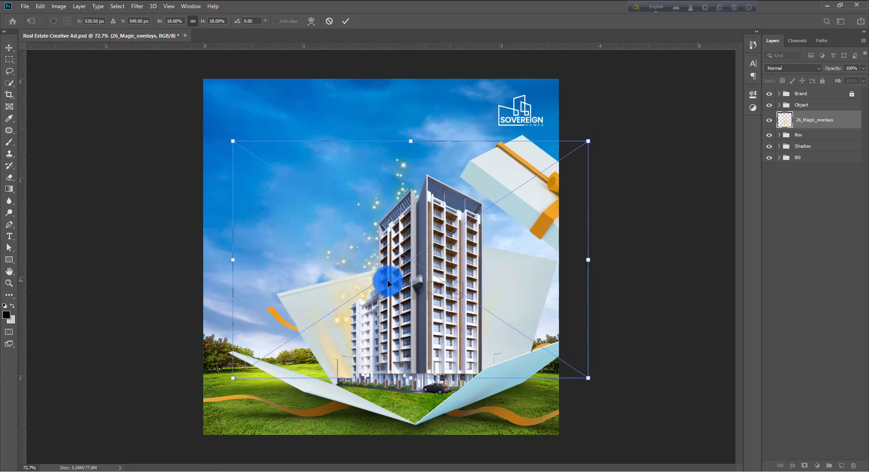
click(405, 388)
mouse_move(418, 332)
mouse_down()
mouse_move(430, 338)
mouse_move(421, 340)
mouse_up()
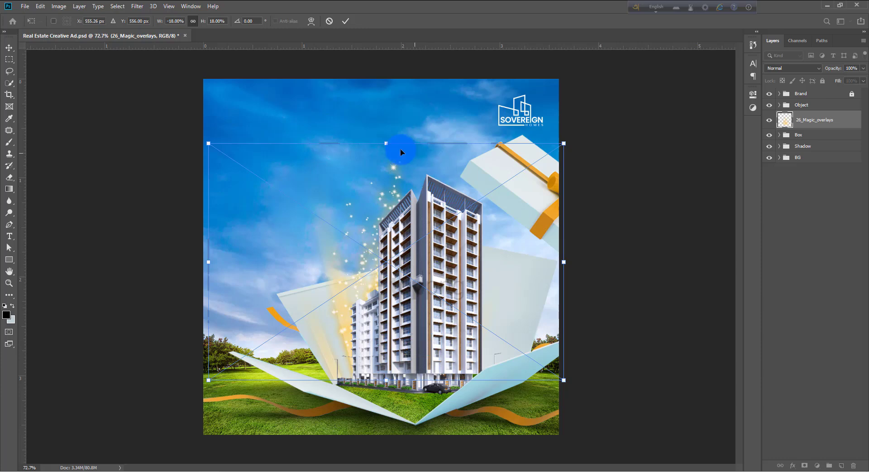
drag(385, 145, 388, 110)
drag(411, 157, 421, 153)
key(Return)
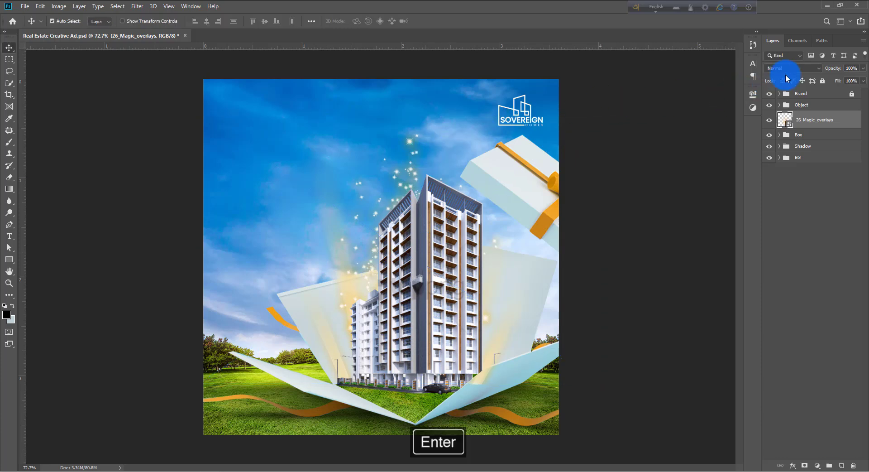
click(785, 74)
click(781, 143)
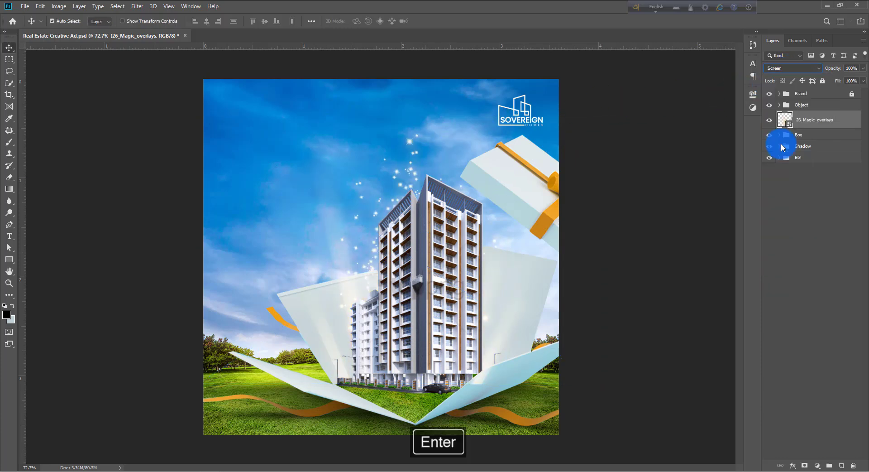
Add a mask to the magic overlay and hide its light on the right front flap with a 33 px black brush
key(ctrl+space)
drag(375, 300, 776, 187)
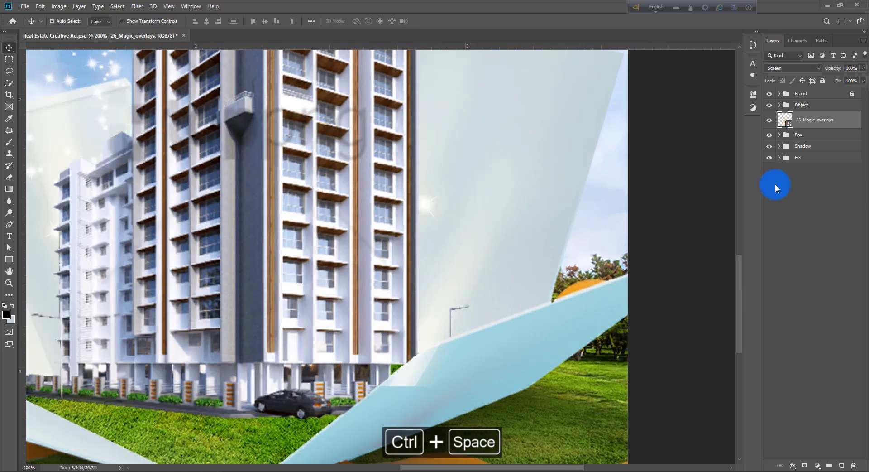
click(804, 466)
key(ctrl+space)
drag(434, 388, 440, 392)
key(b)
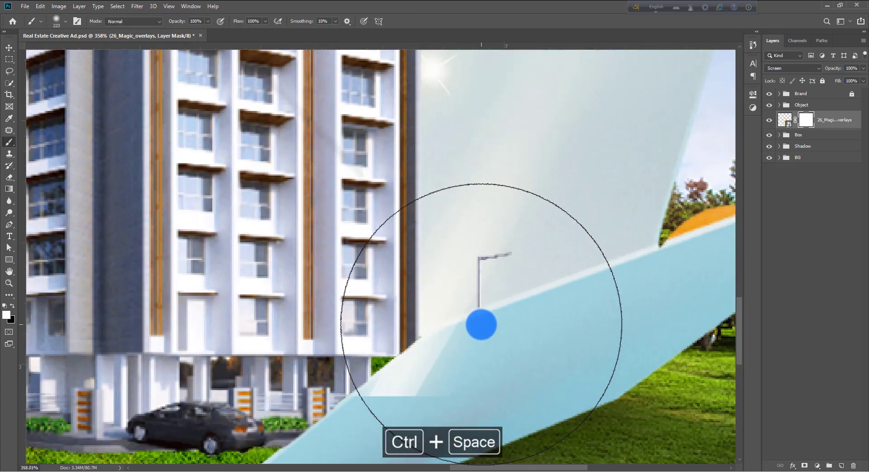
drag(479, 322, 468, 317)
drag(431, 267, 365, 284)
drag(472, 317, 421, 328)
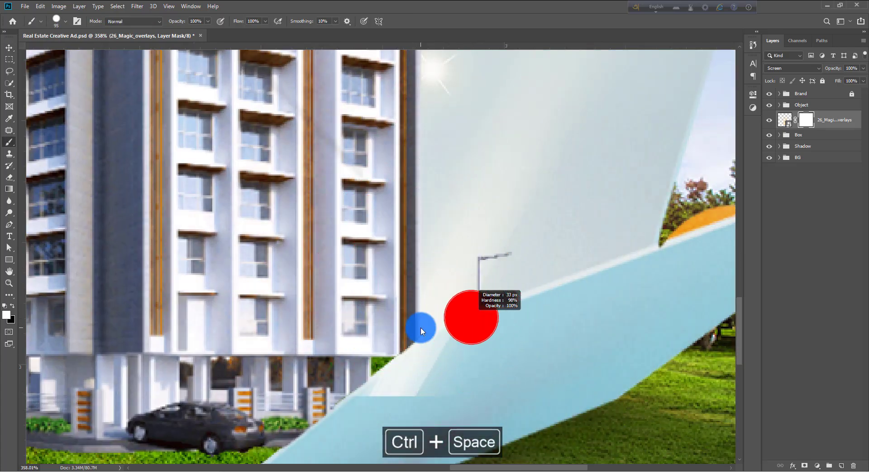
key(x)
mouse_move(462, 346)
mouse_down()
mouse_move(406, 403)
mouse_move(454, 349)
mouse_move(400, 390)
mouse_move(353, 394)
mouse_move(458, 356)
mouse_up()
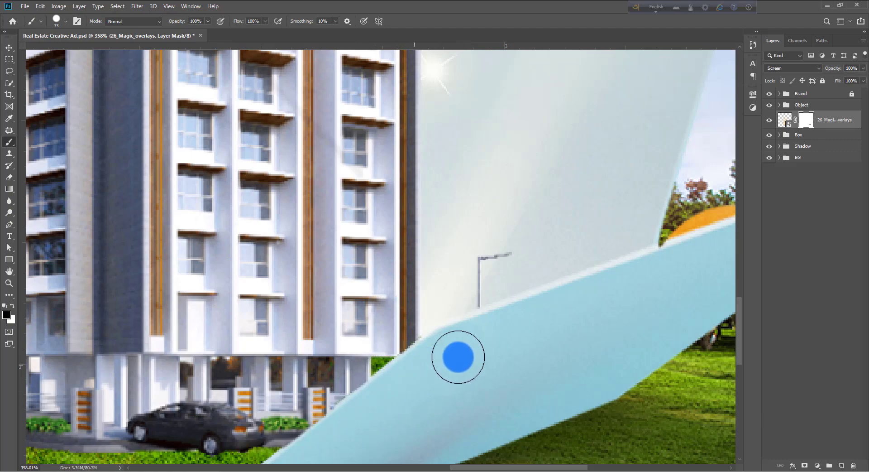
Examine the overlay's masked edge near the tower base and the sparkle effect across the whole composition
scroll(380, 339, down, 1)
drag(379, 334, 445, 351)
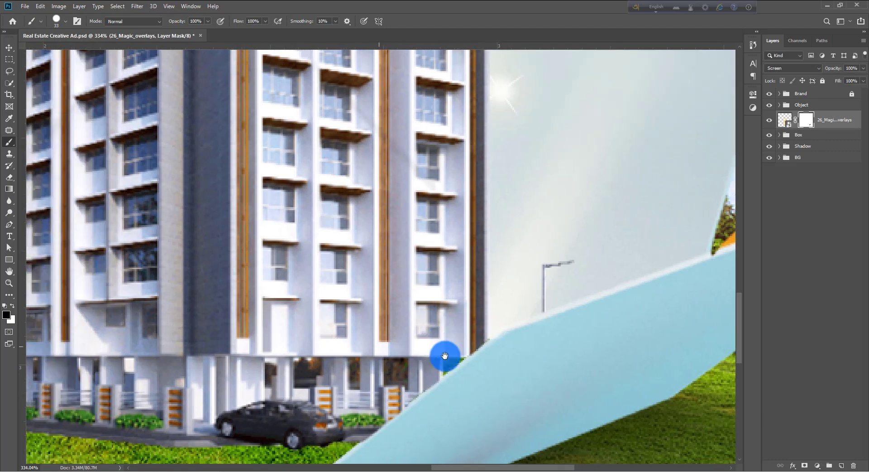
scroll(441, 353, down, 5)
drag(358, 323, 428, 324)
scroll(428, 324, down, 6)
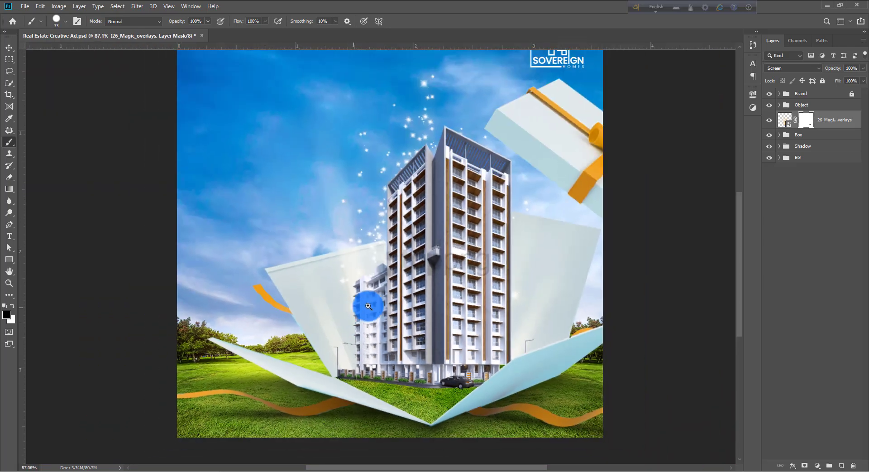
scroll(435, 277, up, 1)
scroll(446, 277, down, 2)
scroll(457, 272, up, 1)
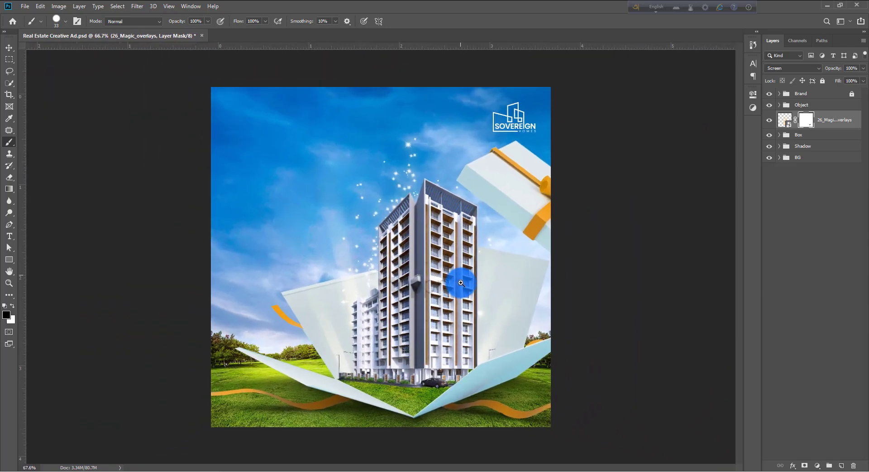
scroll(462, 286, down, 1)
scroll(463, 294, up, 2)
key(v)
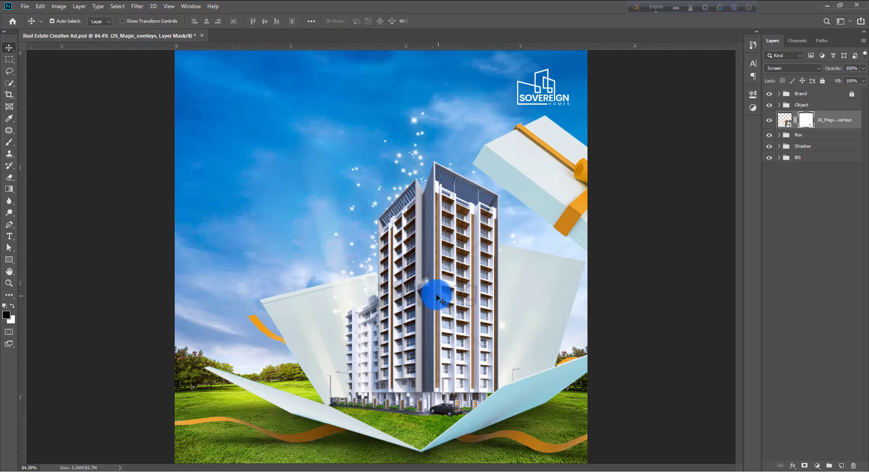
scroll(435, 281, down, 2)
scroll(431, 295, up, 1)
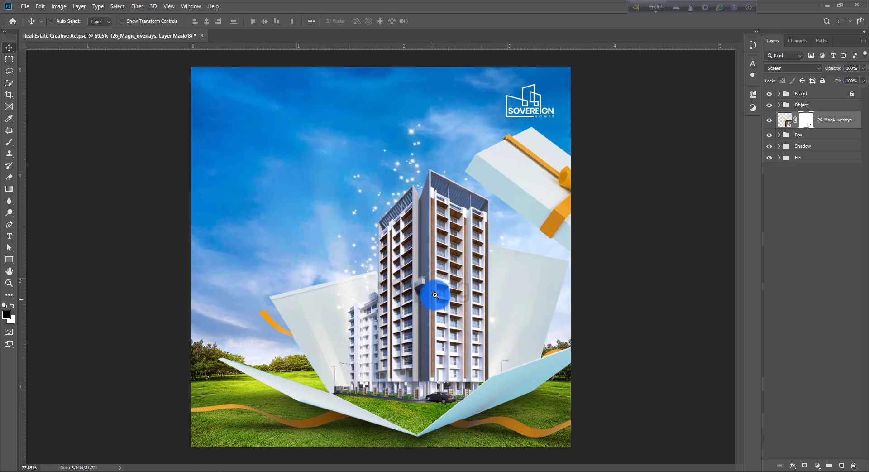
Create a new layer above the BG group and set up a 303 px brush with white as the paint colour
click(802, 161)
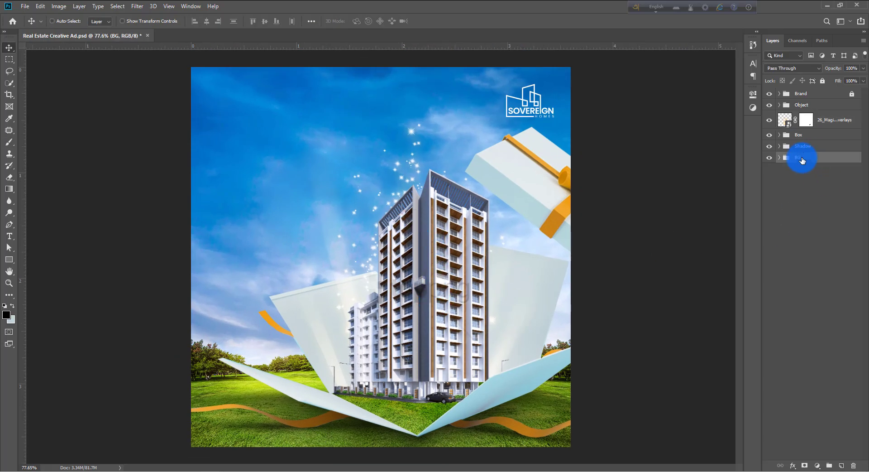
key(ctrl+shift+n)
key(Return)
key(b)
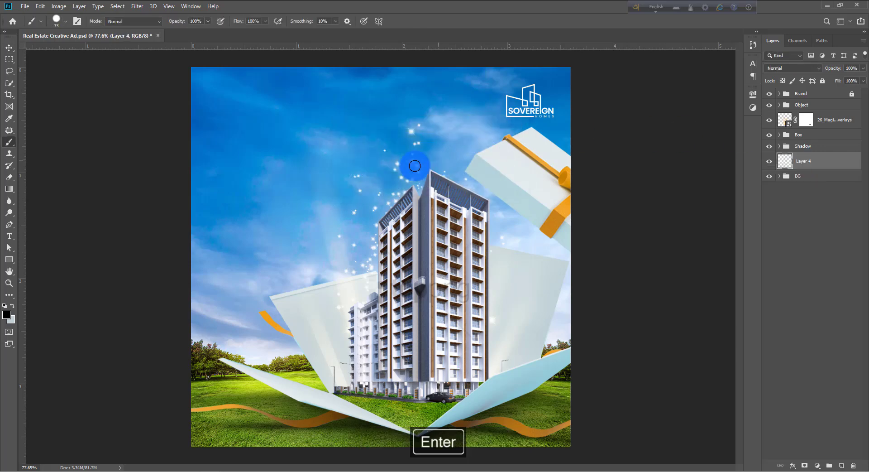
drag(342, 206, 392, 205)
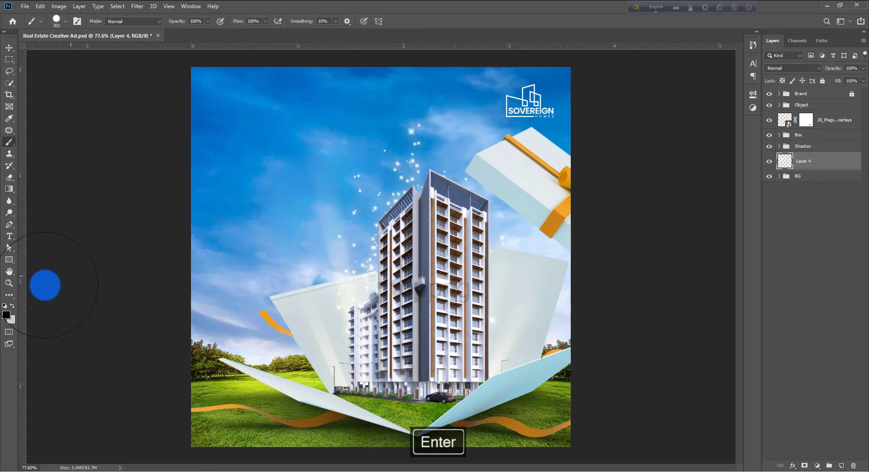
click(6, 319)
click(548, 164)
key(Return)
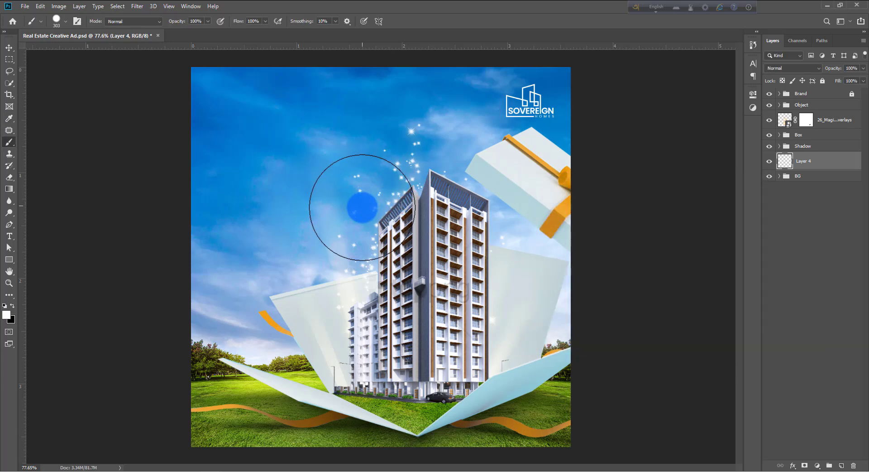
Soften the brush and paint a white glow on the new layer behind the tower
click(362, 207)
key(ctrl+z)
drag(388, 230, 376, 28)
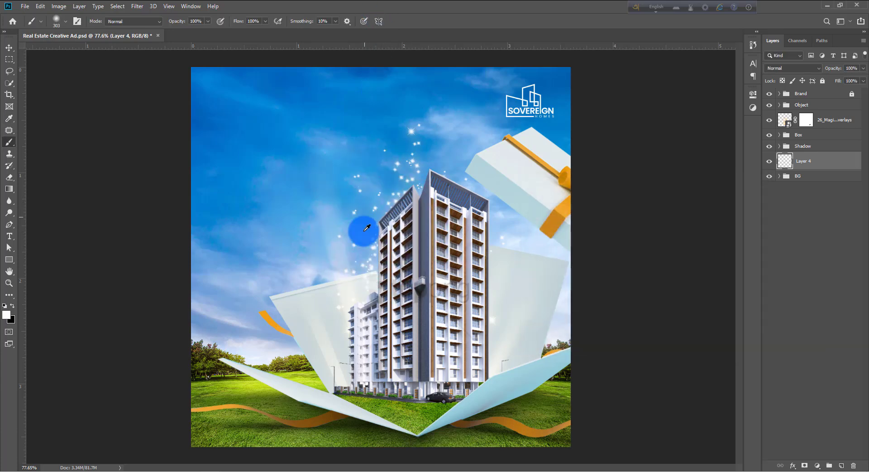
drag(356, 265, 377, 166)
mouse_move(370, 227)
mouse_down()
mouse_move(387, 226)
mouse_move(424, 282)
mouse_move(436, 276)
mouse_up()
click(367, 226)
Stretch the white glow to about 237% width and 142% height and position it behind the tower
key(ctrl+t)
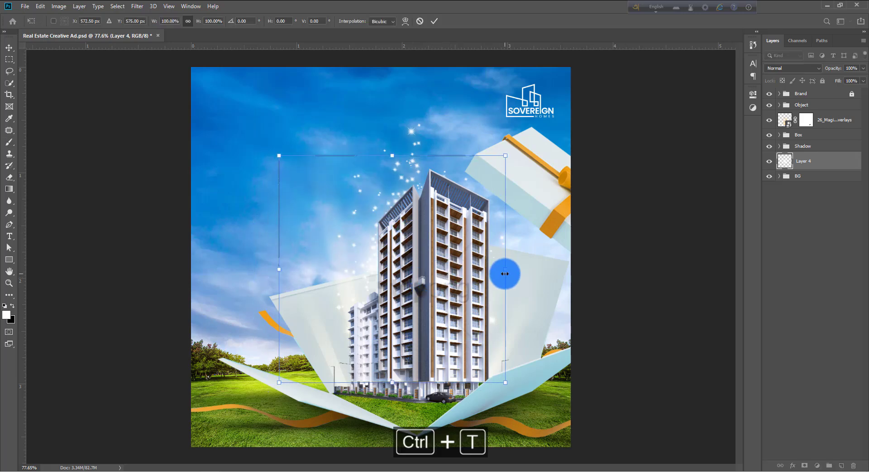
drag(505, 273, 553, 254)
drag(505, 257, 514, 239)
drag(562, 253, 670, 212)
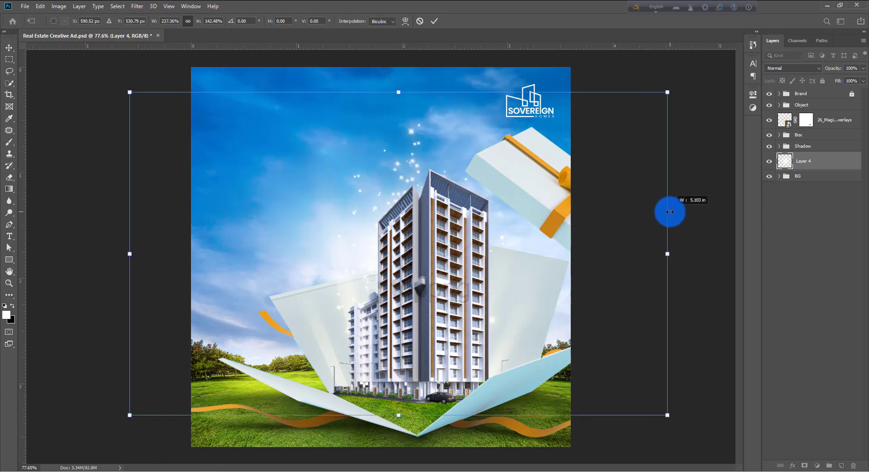
drag(558, 228, 556, 246)
key(Return)
Create a new layer clipped to the Object group and paint soft white light on the tower's edge with a large brush
key(b)
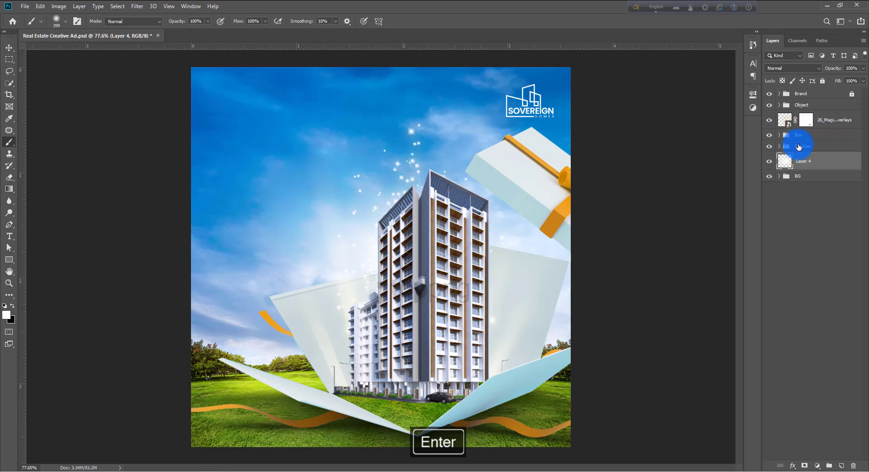
click(799, 146)
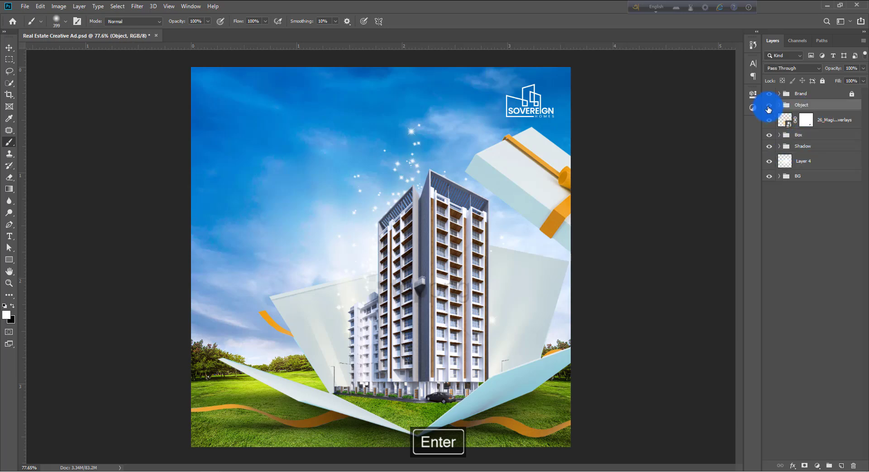
click(769, 106)
click(769, 106)
key(ctrl+shift+n)
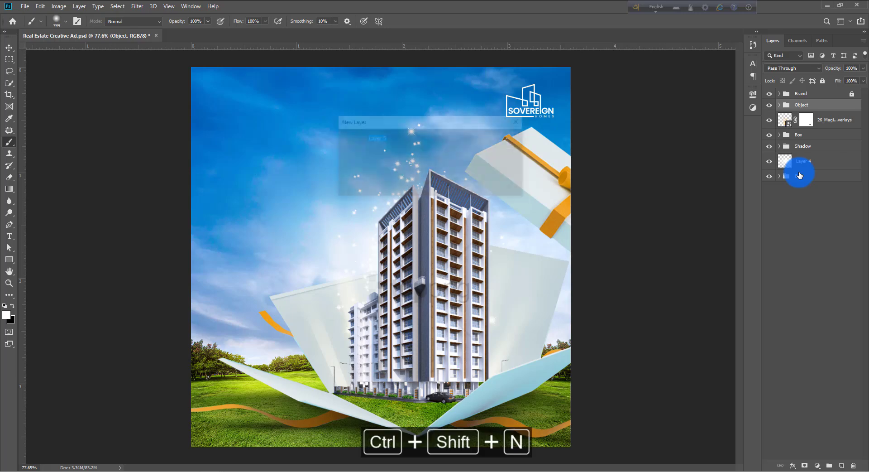
key(Return)
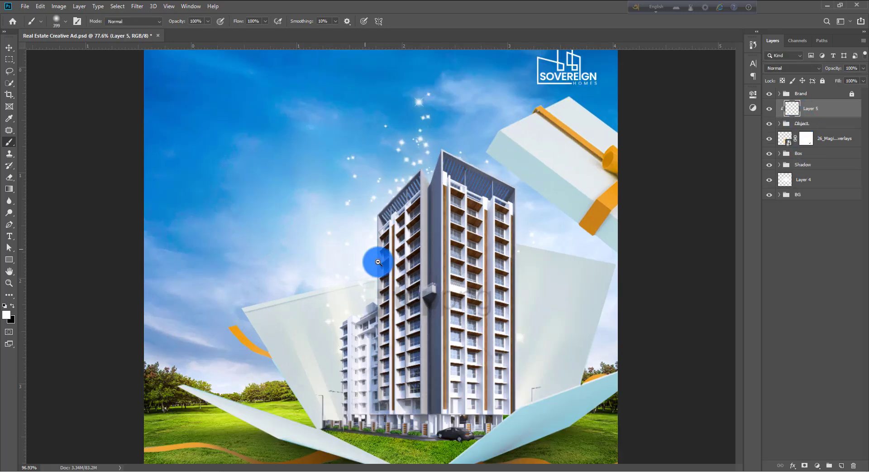
key(ctrl+space)
mouse_move(348, 218)
mouse_down()
mouse_move(402, 200)
mouse_move(523, 98)
mouse_move(407, 136)
mouse_move(452, 132)
mouse_move(341, 244)
mouse_move(404, 200)
mouse_move(363, 194)
mouse_move(390, 239)
mouse_move(516, 240)
mouse_up()
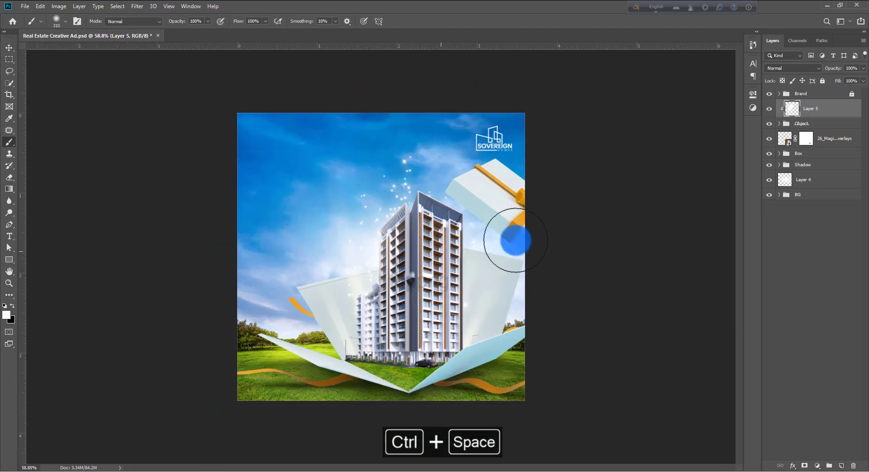
Place the birds silhouette PNG above Layer 5 and scale it down to 0.75% in the sky beside the tower
key(v)
key(ctrl+space)
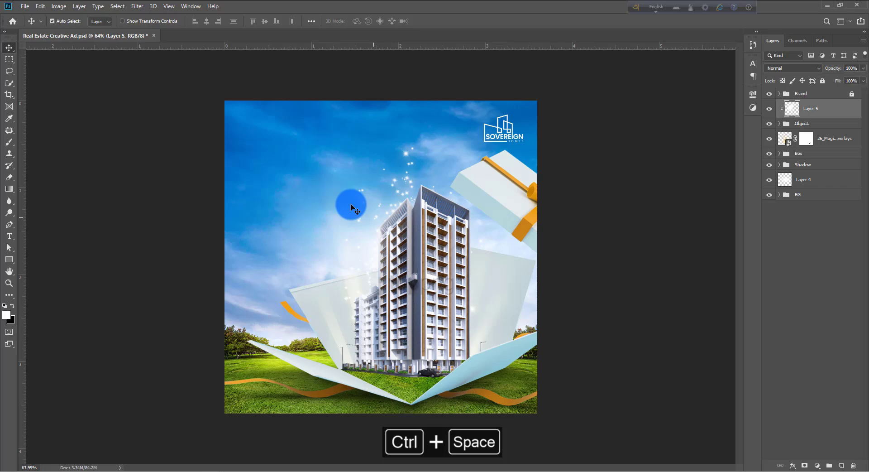
click(25, 7)
click(42, 171)
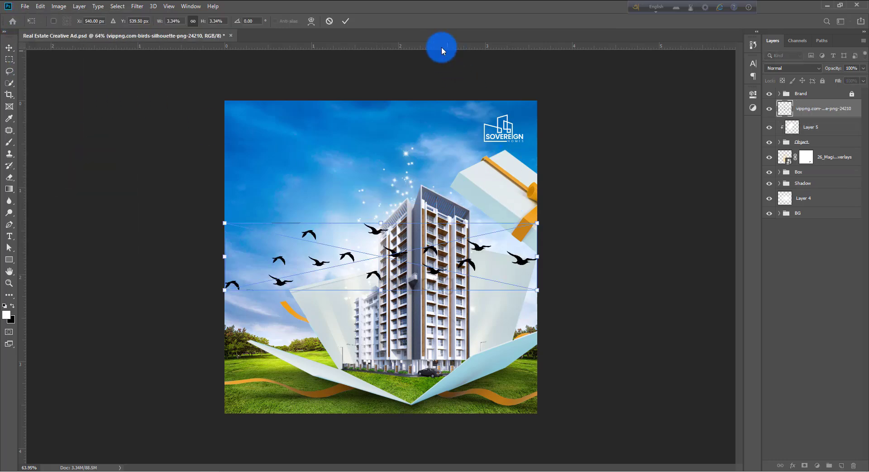
click(349, 21)
key(ctrl+t)
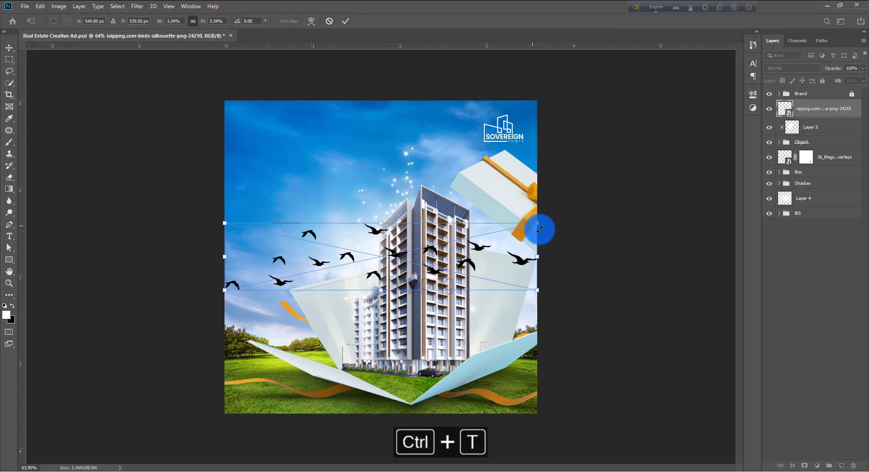
drag(539, 221, 348, 241)
click(345, 21)
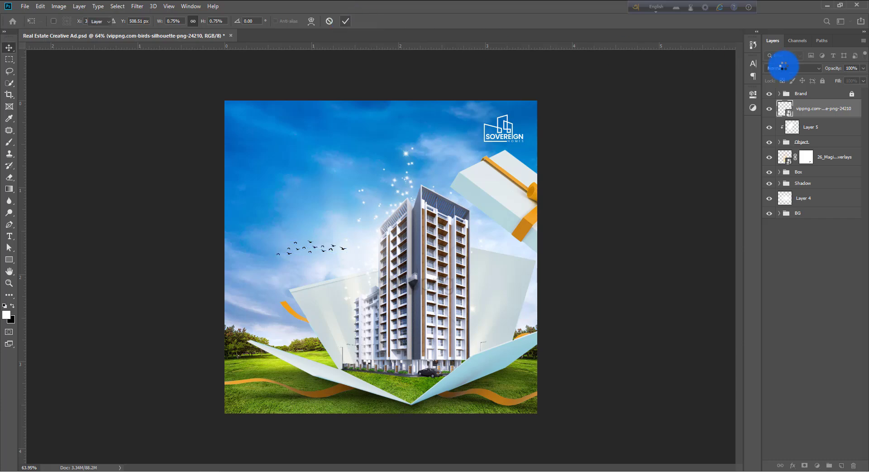
Set the birds layer's fill to 70%, adjust its position beside the tower, and save the document
mouse_move(851, 85)
mouse_down()
mouse_move(839, 86)
mouse_move(857, 81)
mouse_up()
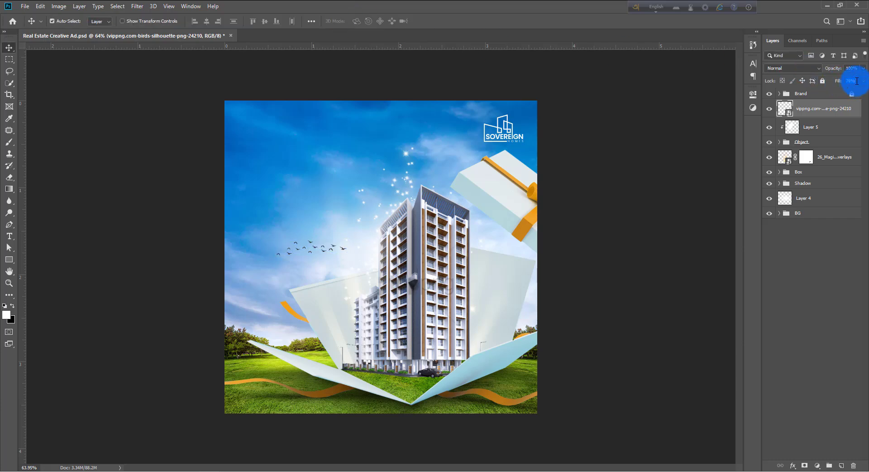
key(Return)
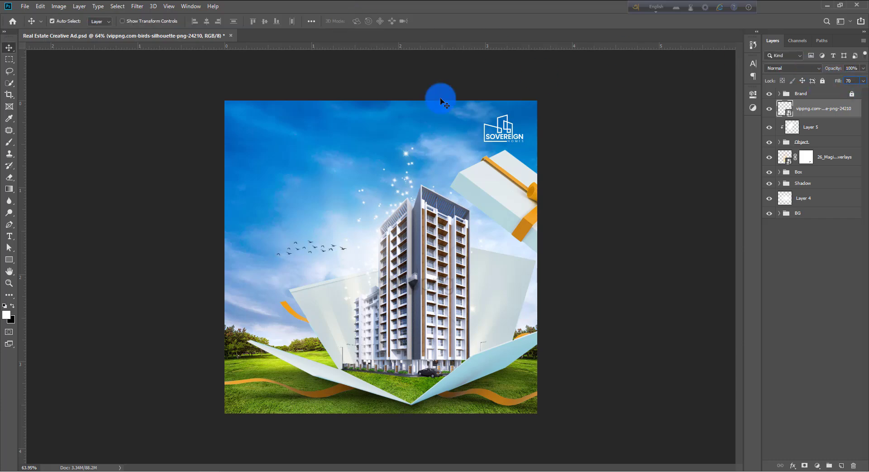
drag(308, 245, 361, 255)
key(ctrl+space)
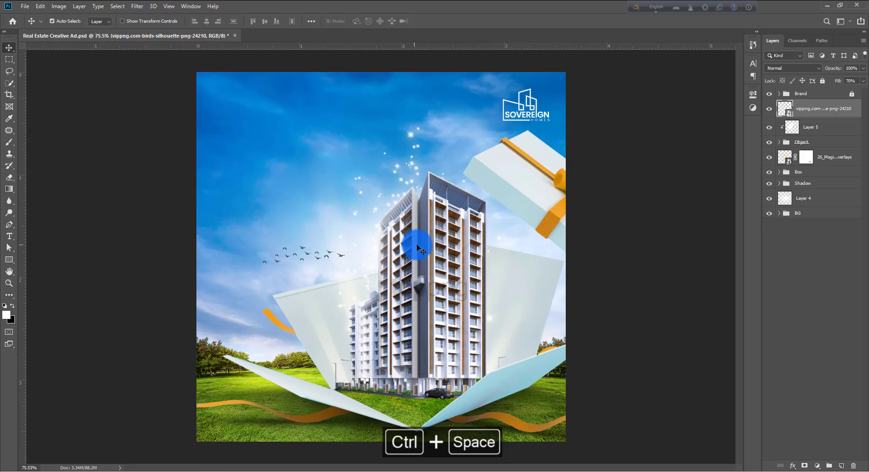
drag(323, 236, 355, 216)
key(ctrl+s)
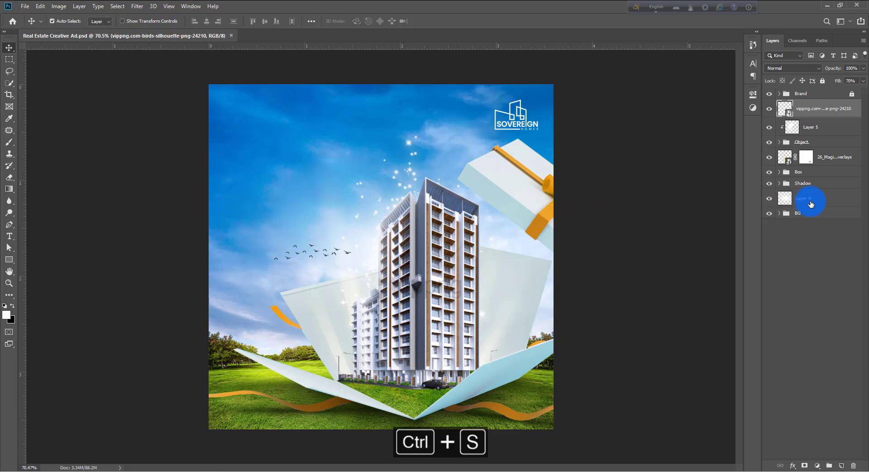
Paste the Copy headline group above the birds layer and move it into the open sky opposite the Sovereign logo
click(815, 94)
click(814, 115)
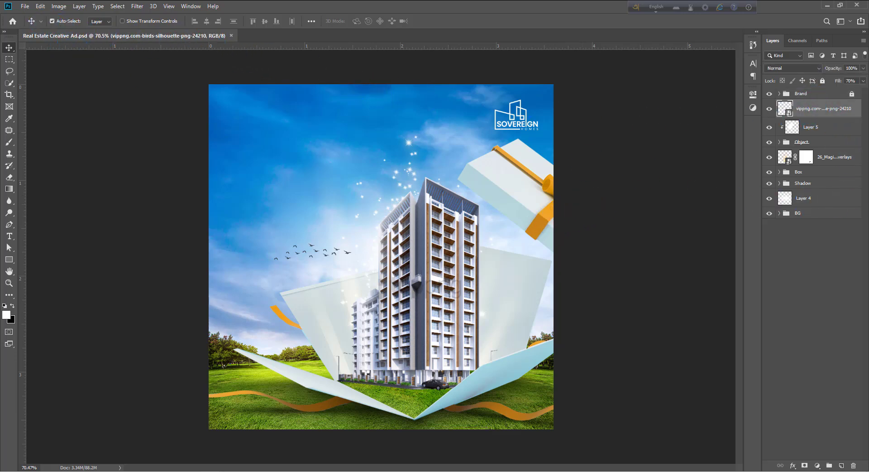
click(835, 108)
key(ctrl+v)
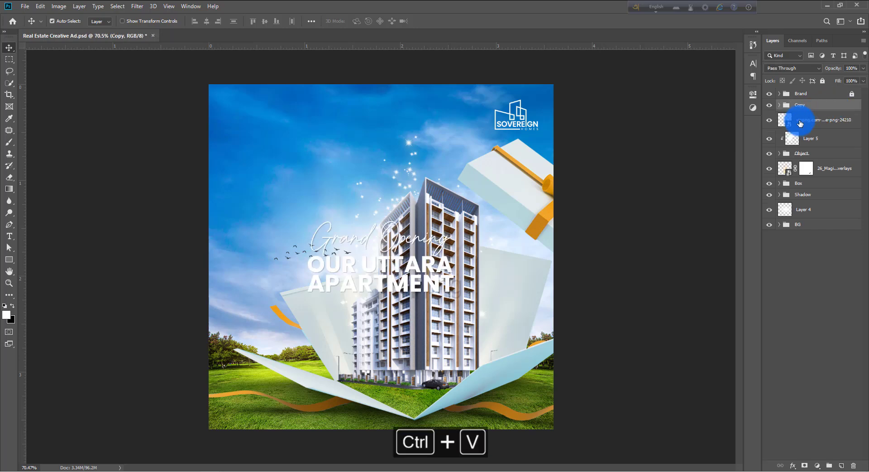
drag(409, 248, 314, 132)
key(ctrl+h)
key(ctrl+h)
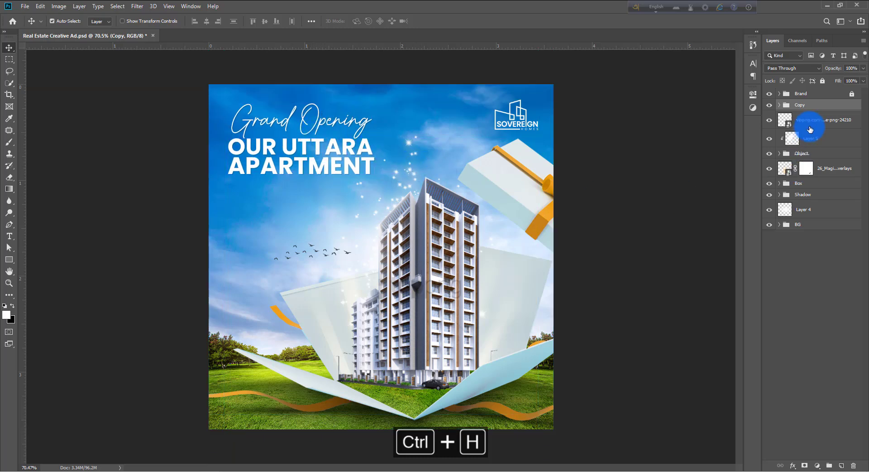
Add a solid color fill layer of #808080 above the Copy group and convert it to a smart object
click(819, 467)
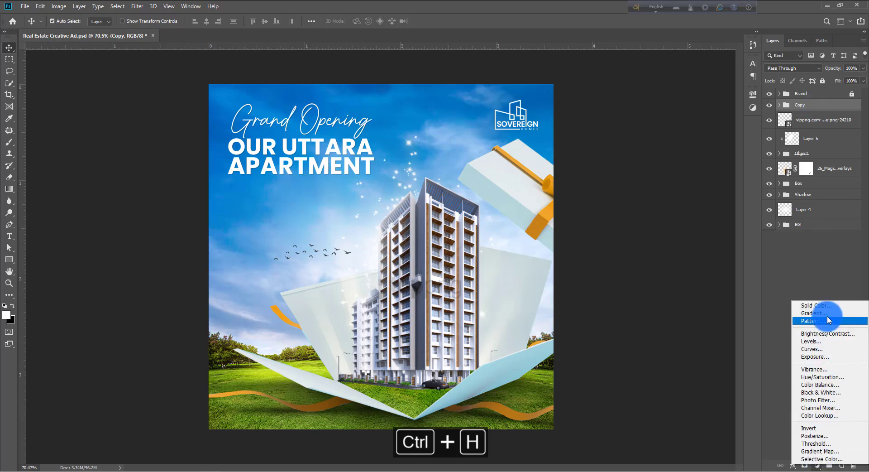
click(817, 305)
drag(533, 228, 518, 259)
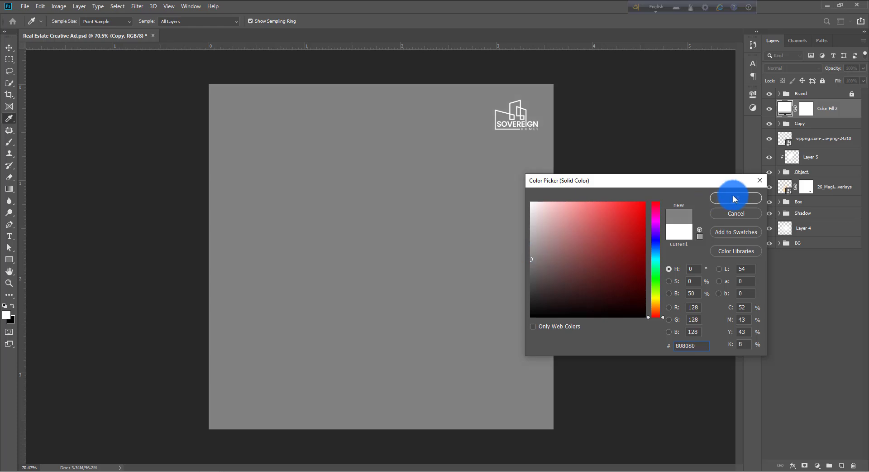
click(736, 198)
right_click(846, 109)
click(765, 213)
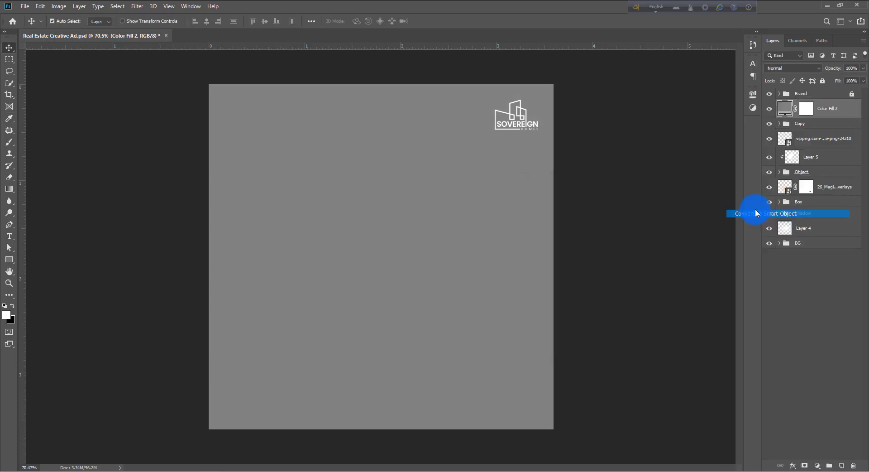
Apply an Add Noise filter to the gray fill layer with amount 20% and Uniform distribution
click(138, 6)
mouse_move(194, 133)
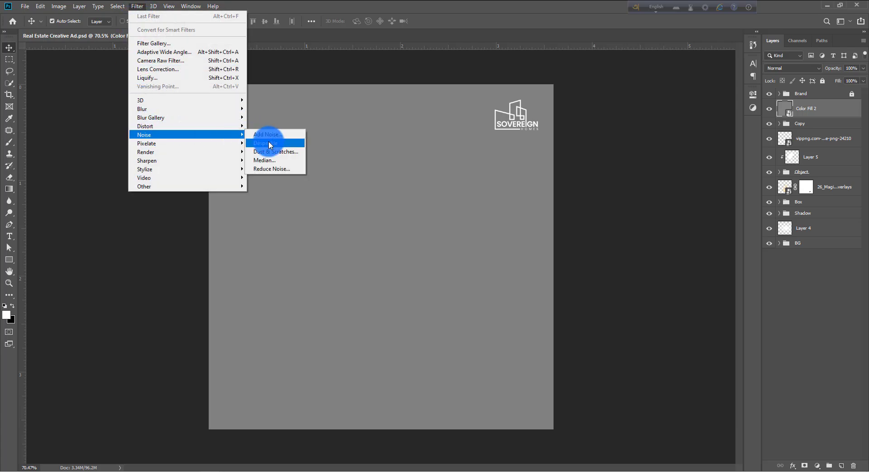
click(301, 134)
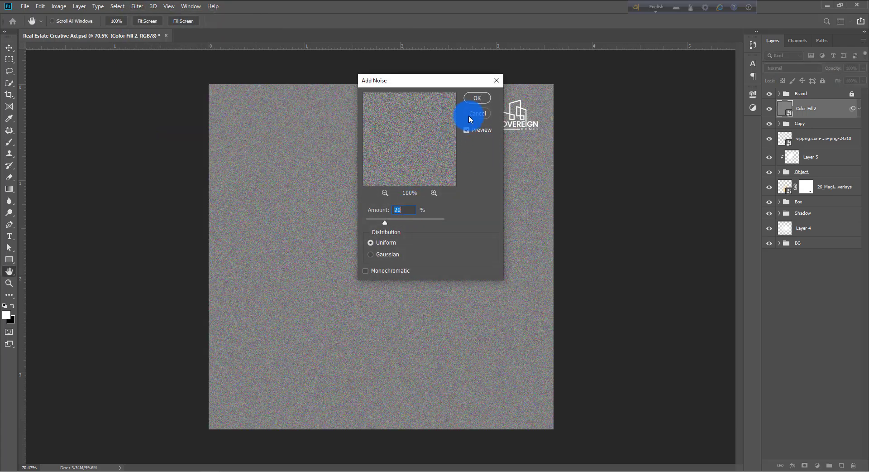
click(476, 99)
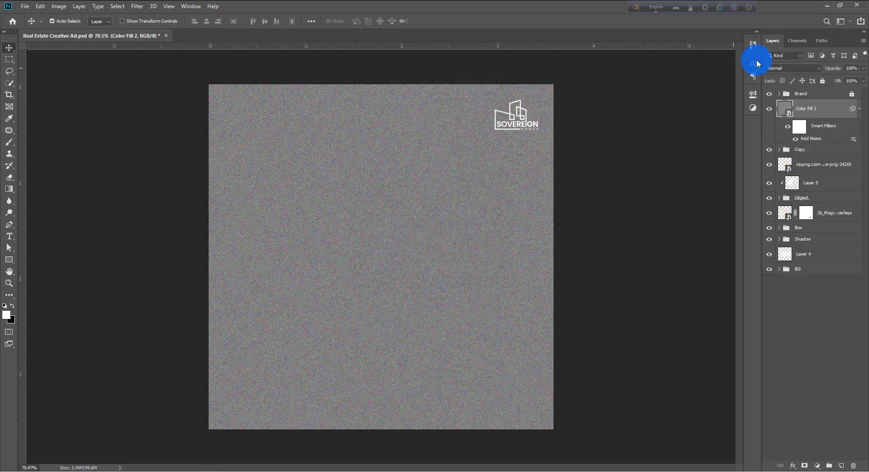
Set the noise layer's blend mode to Overlay and its fill to 30%
click(781, 64)
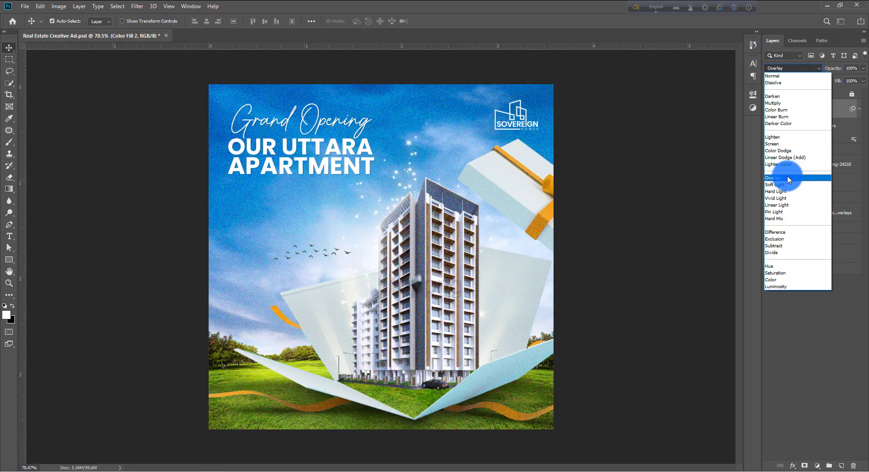
click(787, 176)
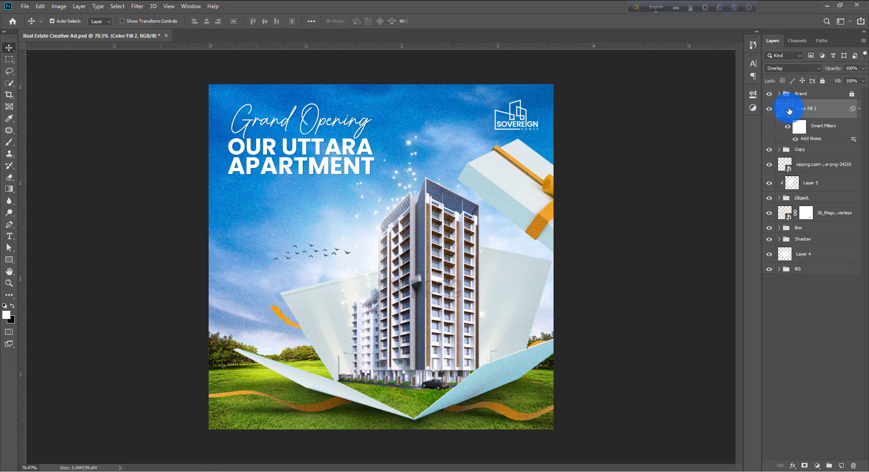
click(859, 108)
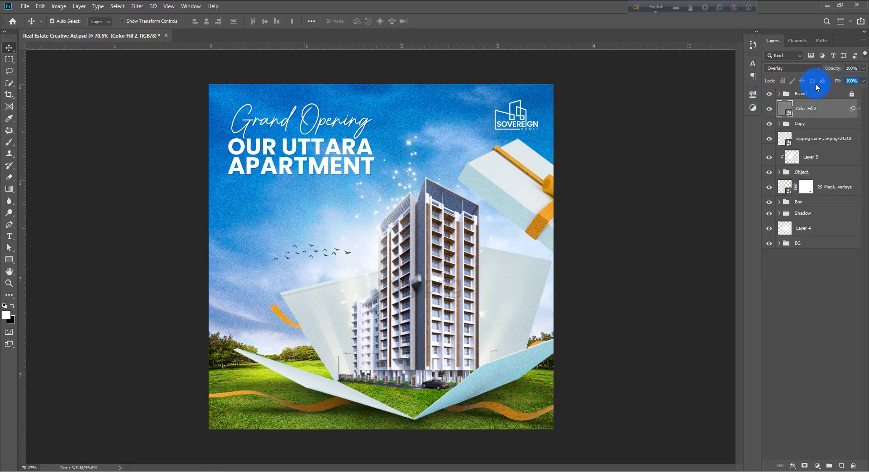
text(30)
click(405, 302)
key(Return)
scroll(428, 310, up, 8)
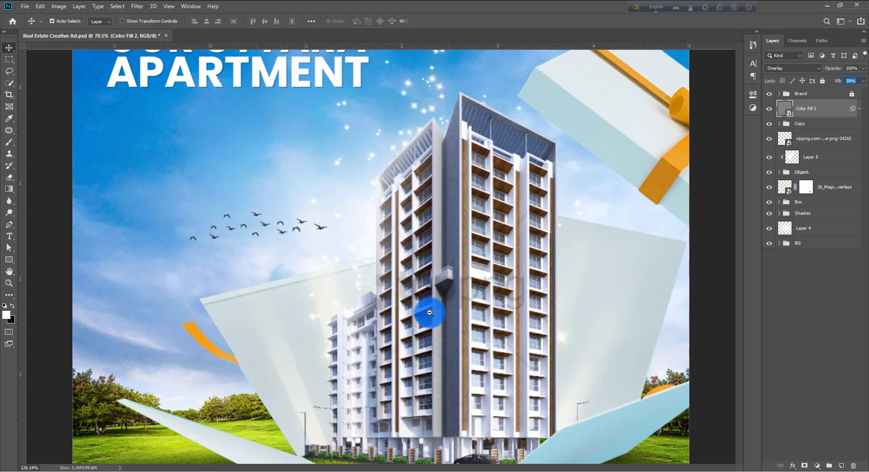
scroll(436, 298, down, 9)
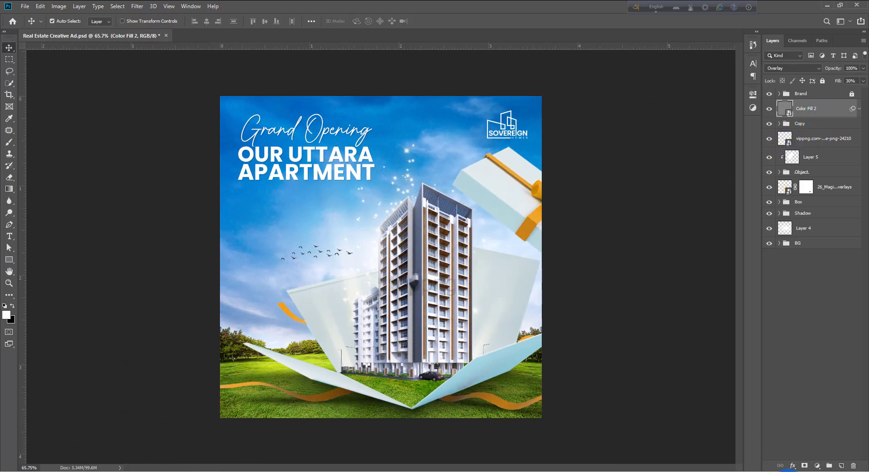
Add a Color Balance adjustment above the noise layer and fine-tune its midtones and highlights, shifting the highlights slightly toward yellow
click(817, 466)
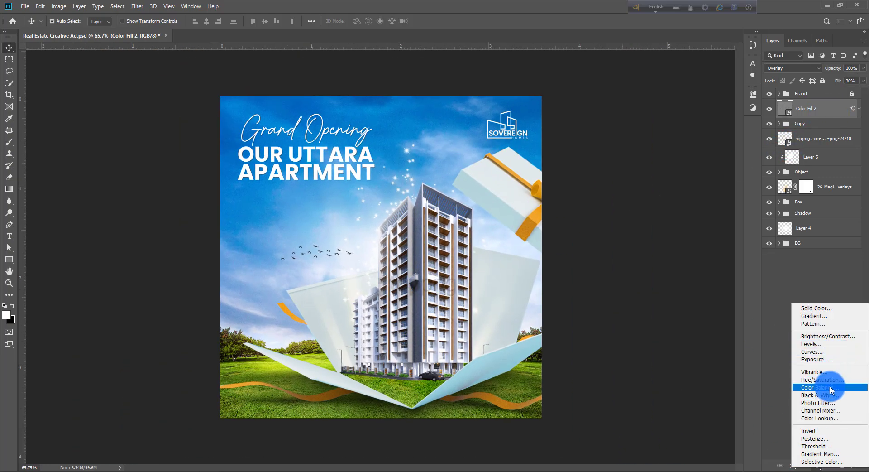
click(829, 385)
click(661, 121)
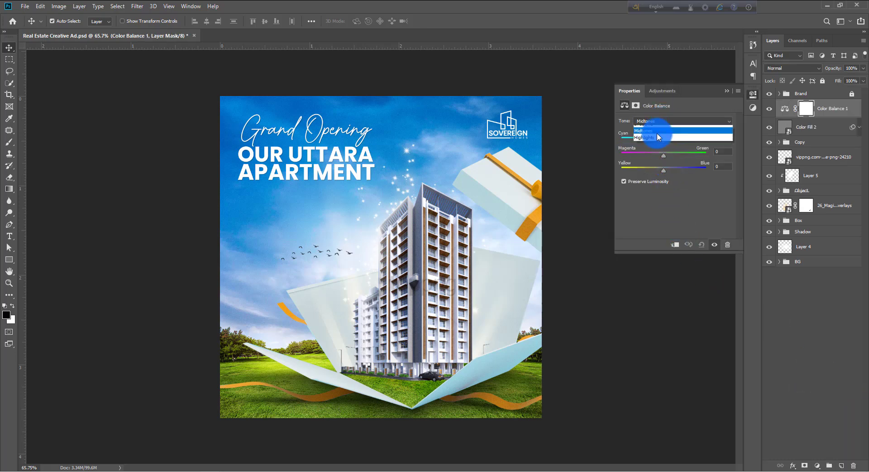
click(657, 131)
drag(664, 140, 660, 157)
drag(663, 171, 664, 172)
click(661, 121)
click(660, 136)
drag(663, 141, 667, 158)
drag(664, 173, 658, 175)
click(727, 91)
Group the Color Balance and noise layers, name the group Fx, and save the document
shift+click(807, 127)
key(ctrl+g)
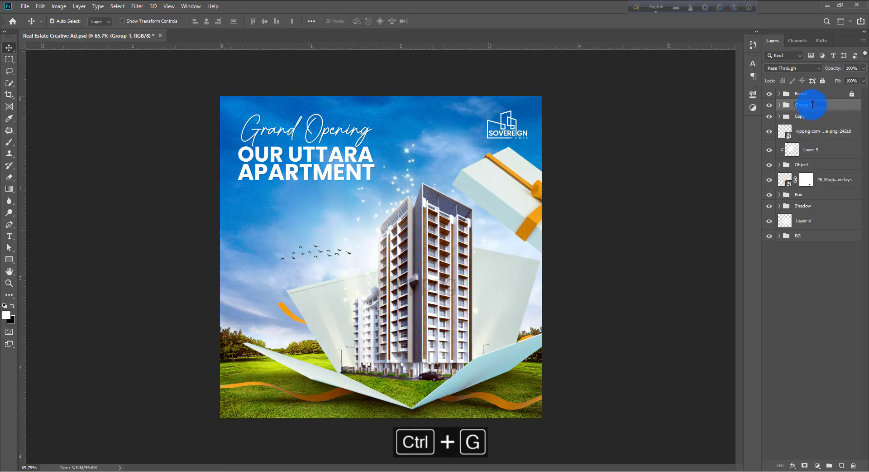
double_click(803, 105)
text(Fx)
key(Return)
key(ctrl+s)
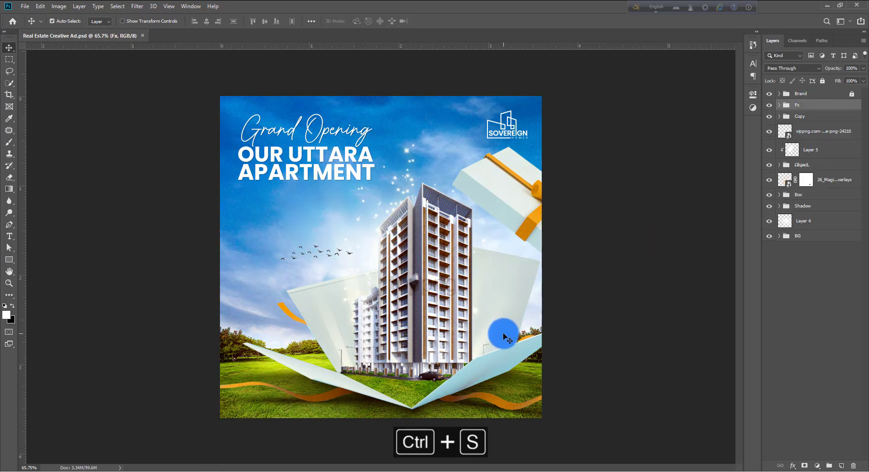